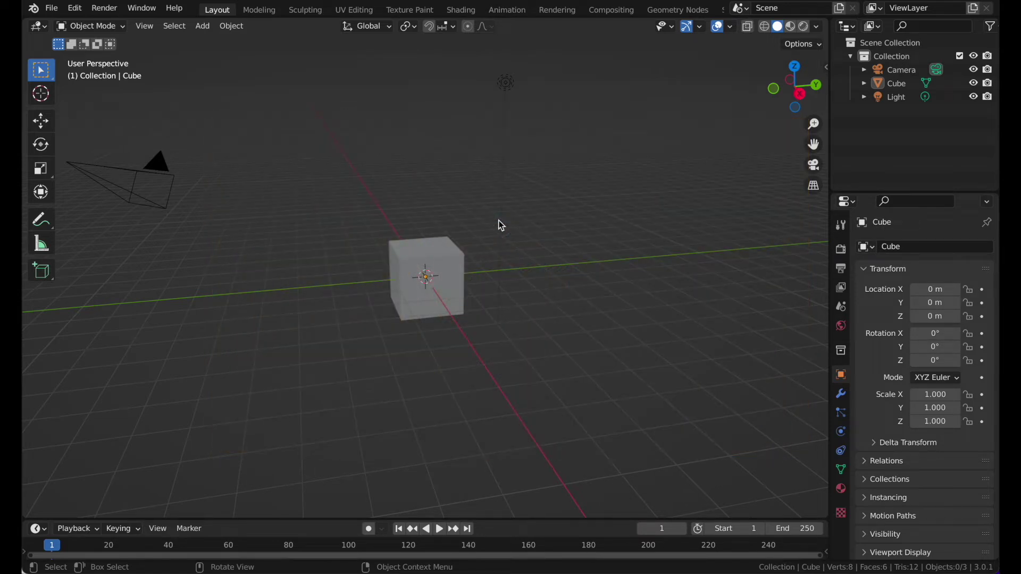
Step: Hide the camera and the light in the default scene
left_click(435, 257)
scroll(430, 168, "down", 5)
scroll(429, 168, "up", 3)
scroll(429, 168, "down", 5)
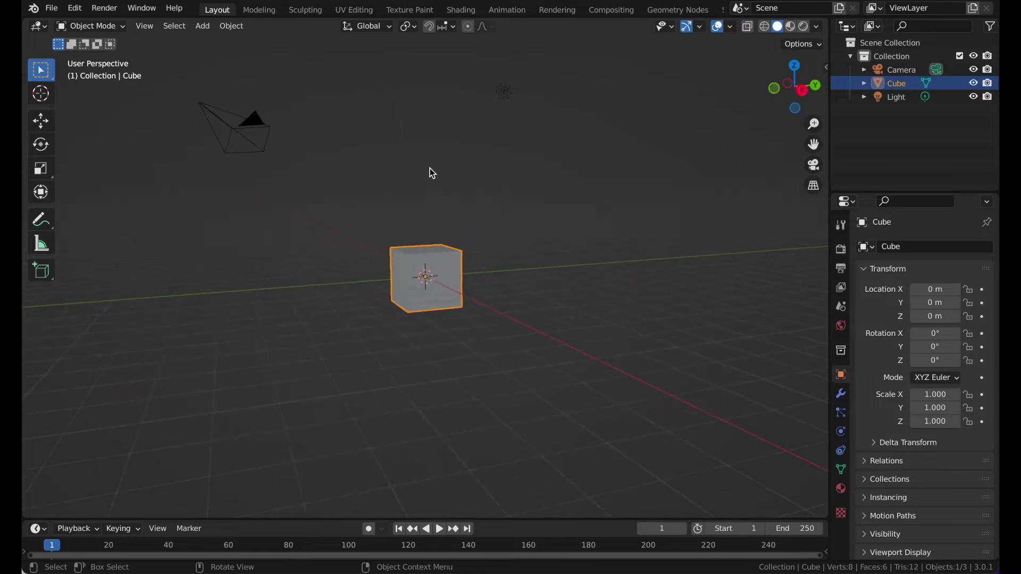
middle_click_drag(430, 168, 430, 168)
left_click_drag(290, 171, 488, 244)
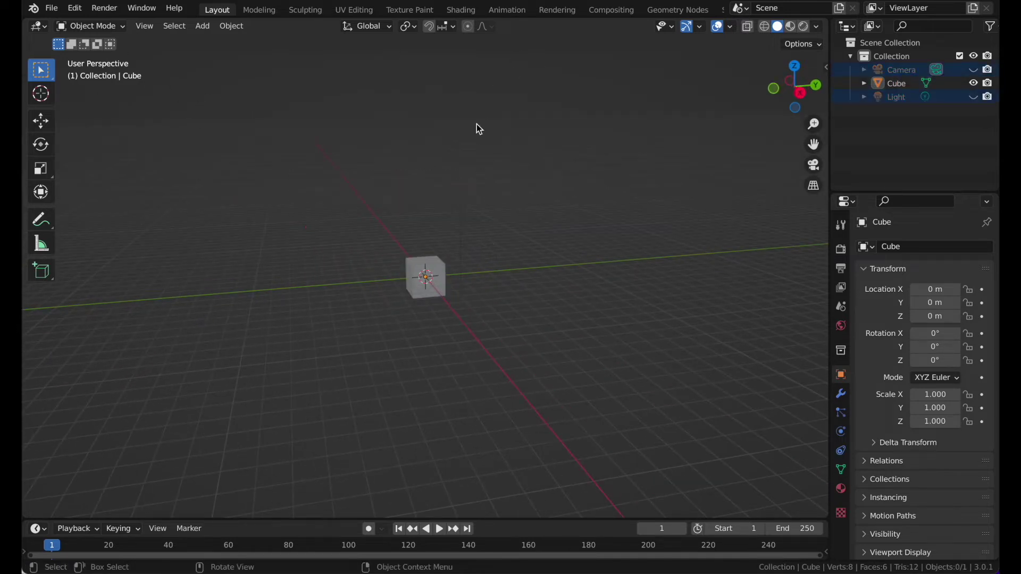
Step: Delete the default cube
scroll(476, 123, "up", 5)
left_click(387, 304)
key("x")
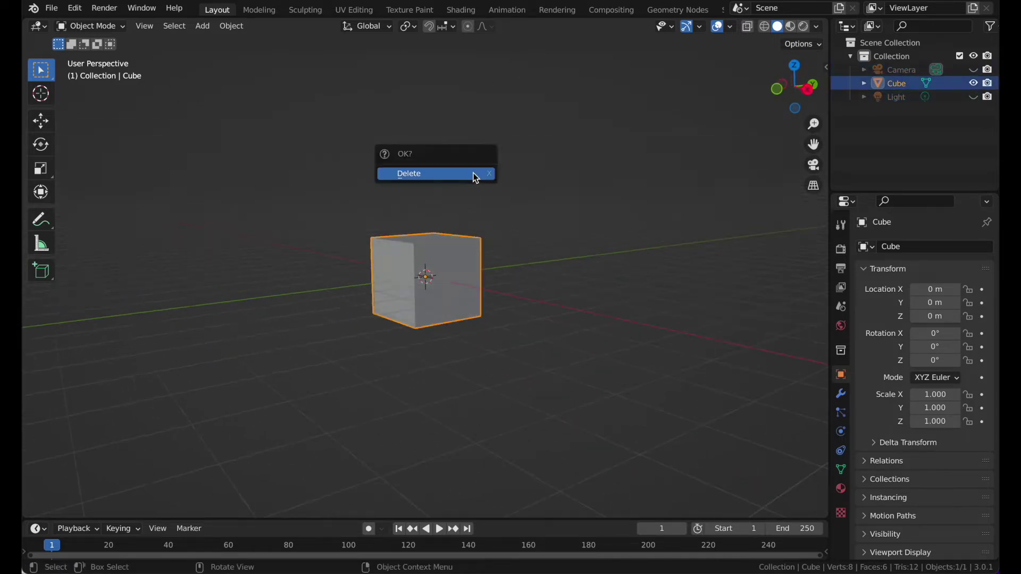
left_click(473, 173)
middle_click_drag(473, 174, 470, 127)
Step: Add a mesh cylinder at the origin and set its vertices to 21
key("shift+a")
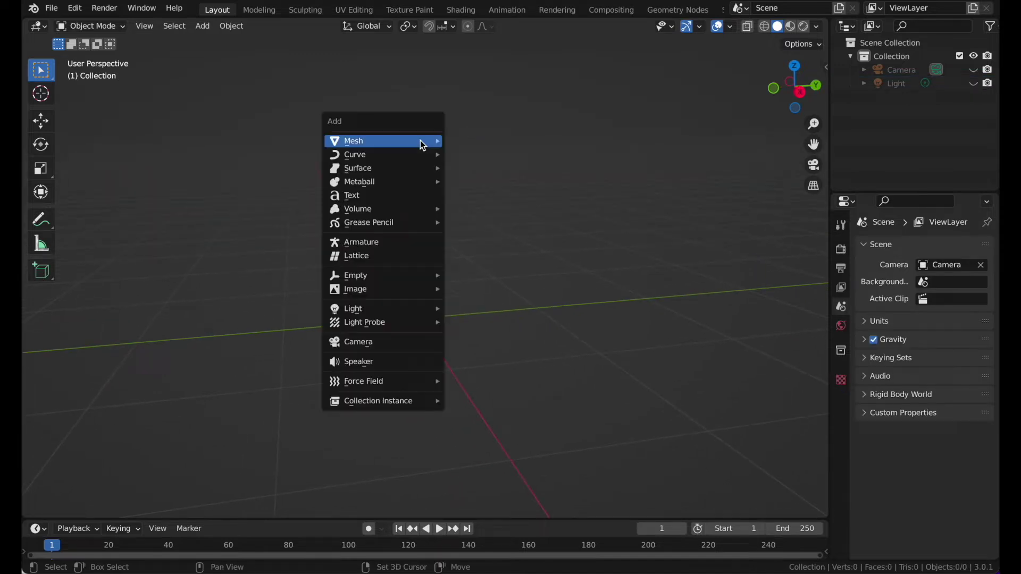
mouse_move(425, 144)
left_click(484, 208)
middle_click_drag(484, 209, 425, 224)
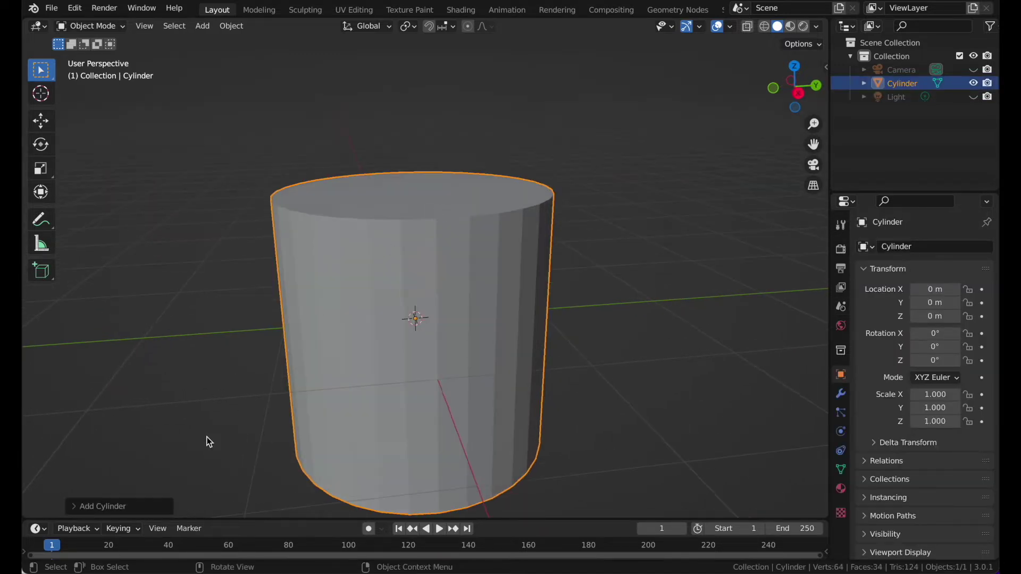
left_click(126, 505)
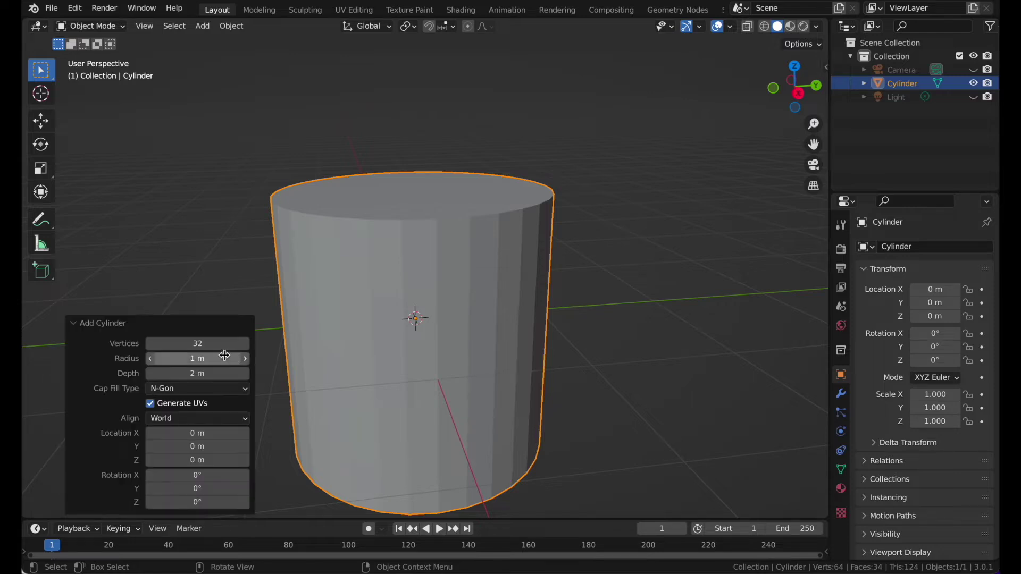
left_click_drag(213, 346, 201, 347)
middle_click_drag(503, 227, 548, 211)
left_click_drag(216, 342, 216, 340)
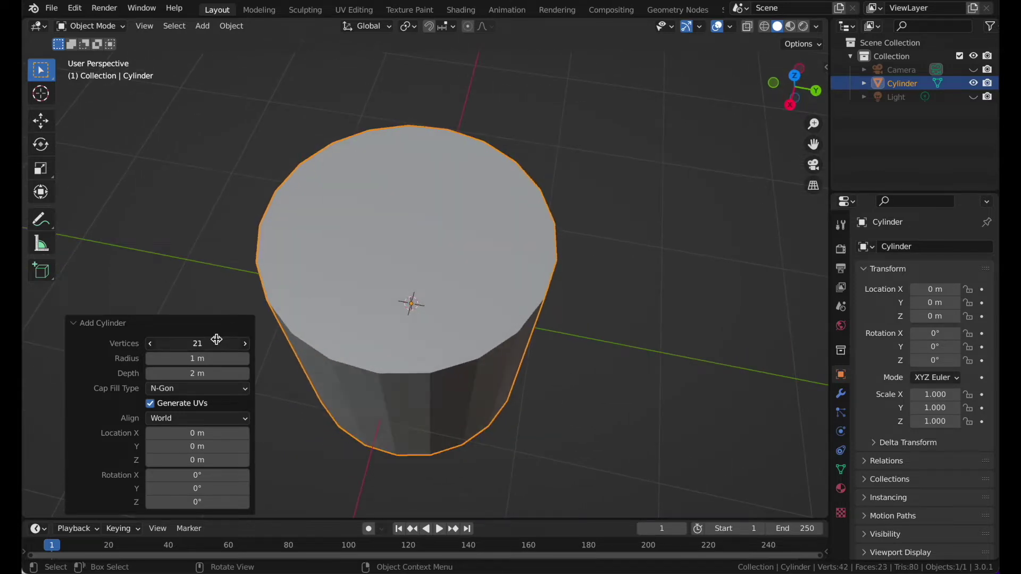
Step: Flatten the cylinder into a thin disc by scaling it along Z to about 0.061
left_click(445, 248)
middle_click_drag(445, 248, 445, 249)
key("s")
key("z")
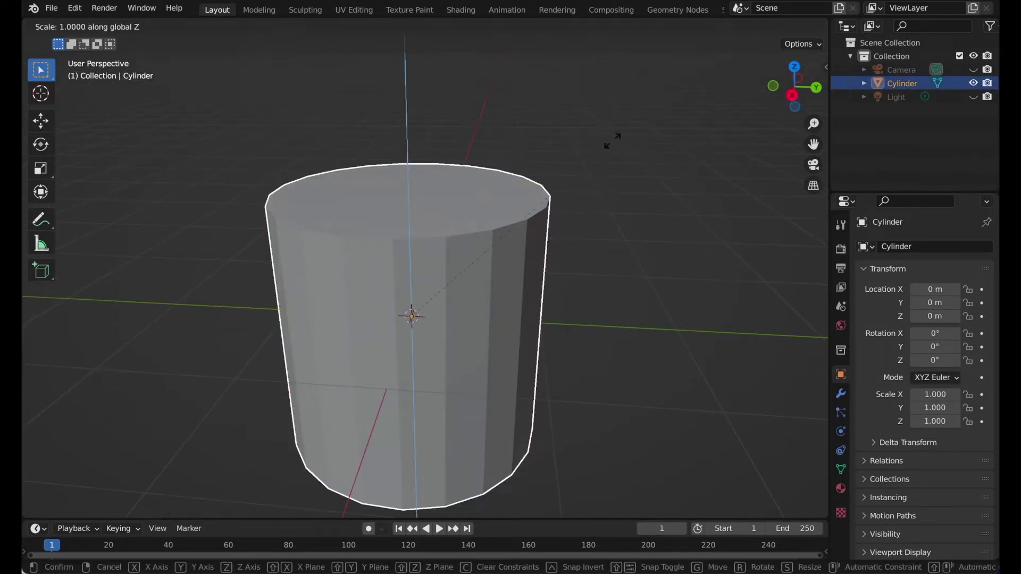
left_click(537, 261)
Step: Rotate the disc 90° about Z and 90° about X to stand it upright
key("r")
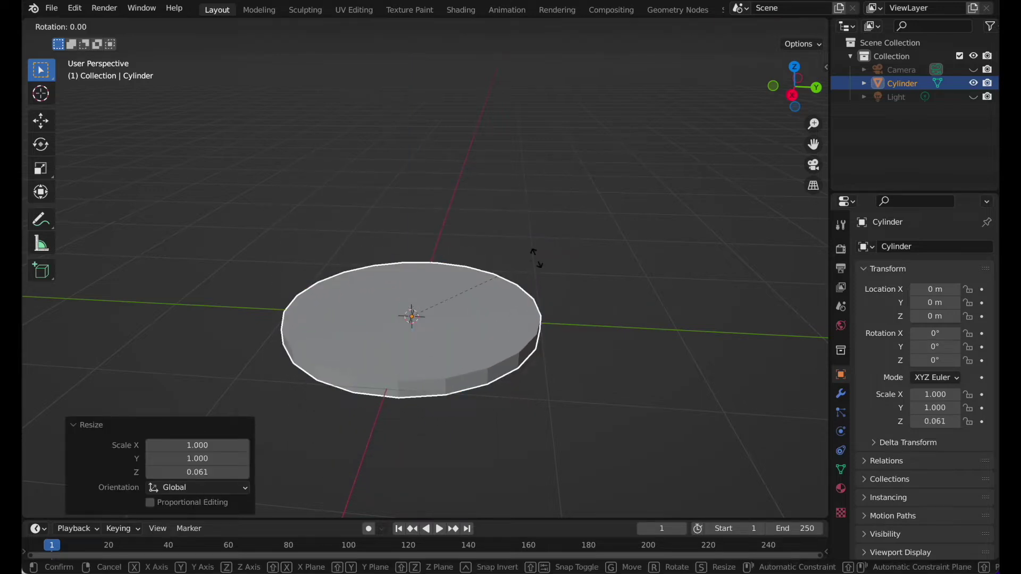
key("z")
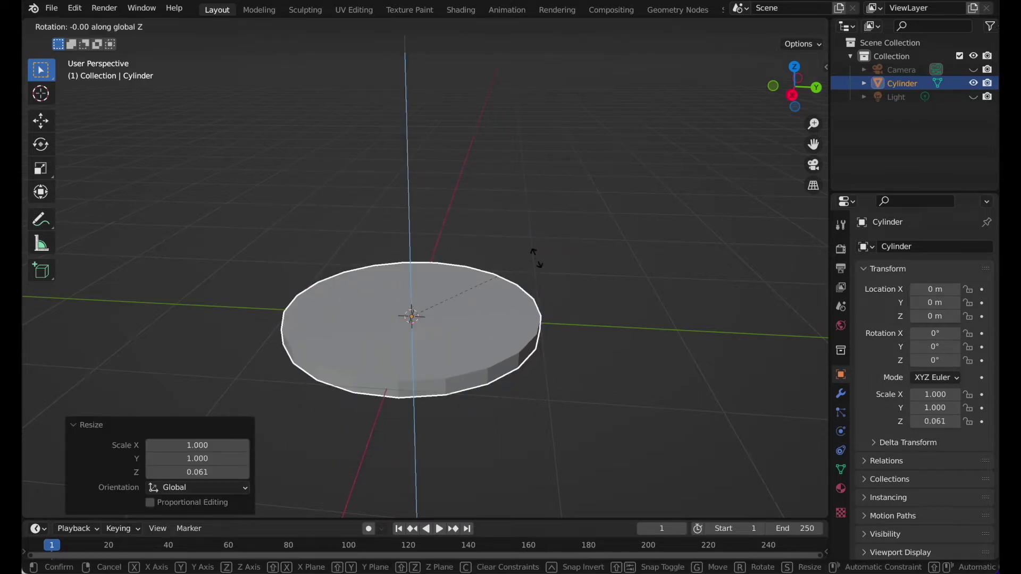
key("Return")
key("r")
key("x")
key("9")
key("0")
key("Return")
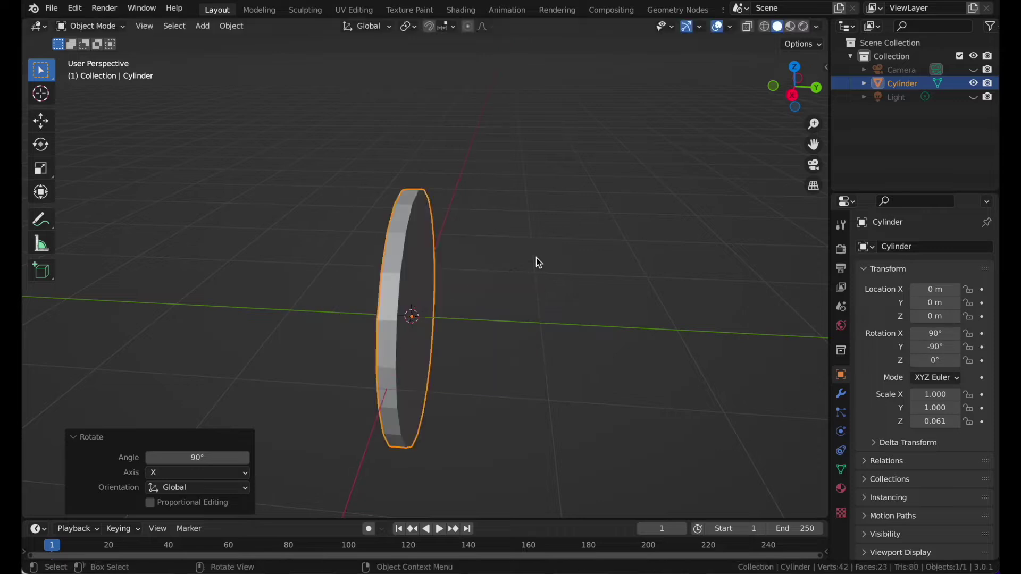
Step: Turn the upright disc another 90° about the Z axis
key("r")
key("z")
key("9")
key("0")
key("Return")
Step: Thicken the disc by scaling it along X by about 2.14, and switch to the back orthographic view
middle_click_drag(537, 259, 452, 255)
key("s")
key("x")
left_click(681, 193)
left_click(800, 95)
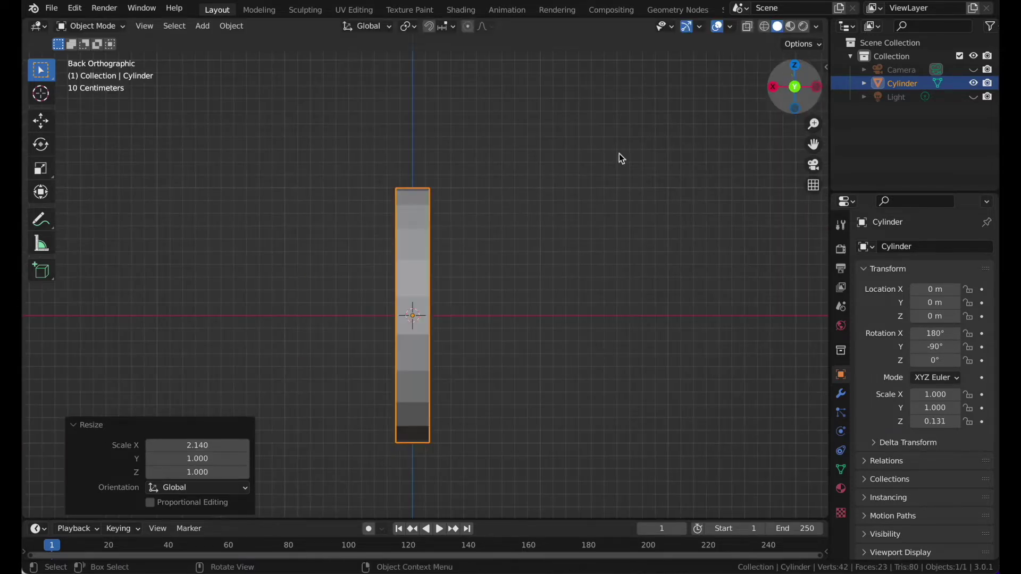
key("g")
key("z")
right_click(435, 94)
Step: Raise the disc about 1.036 m along Z so it sits above the ground plane
key("g")
key("z")
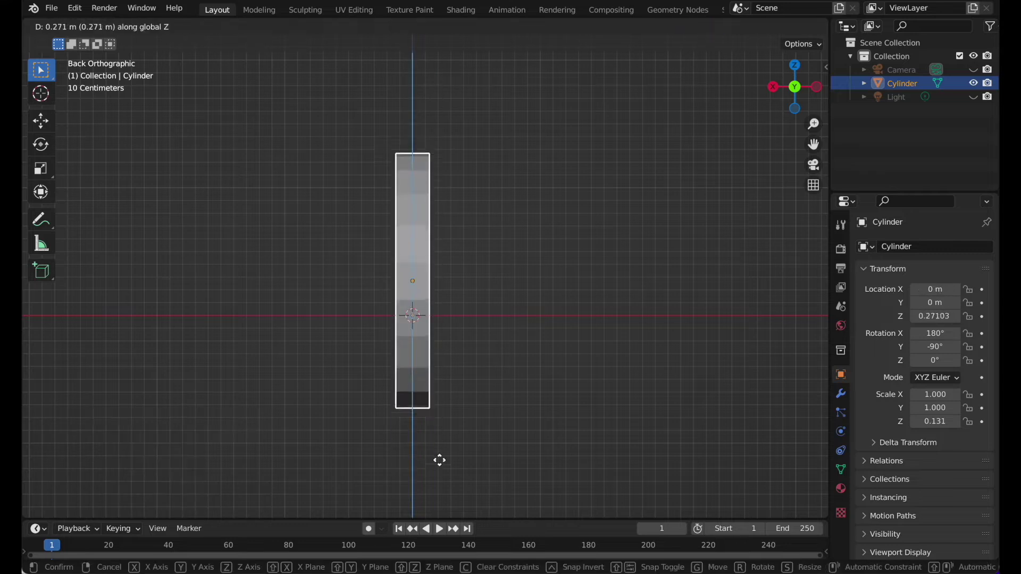
left_click(440, 439)
scroll(439, 237, "left", 10)
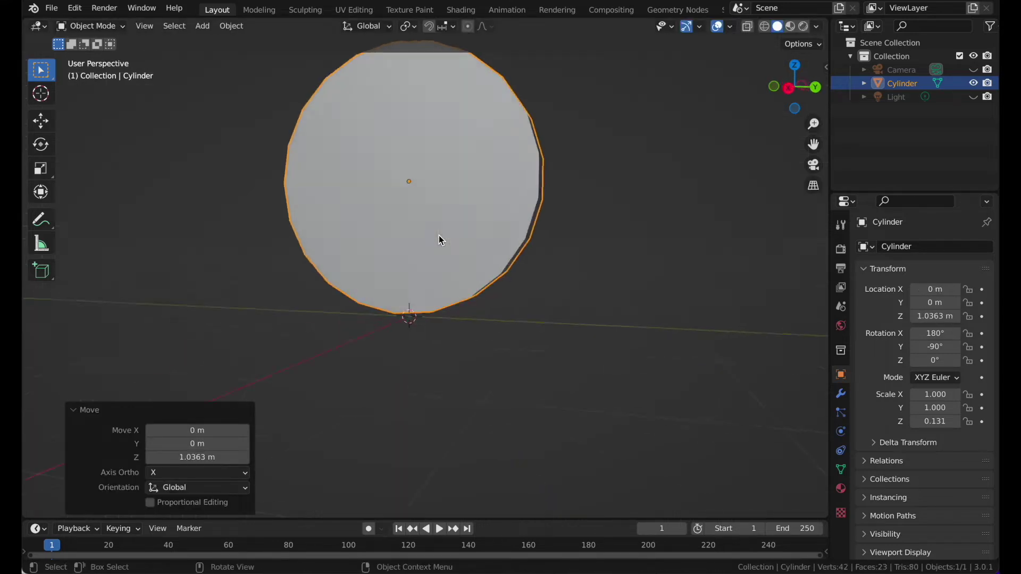
scroll(441, 237, "up", 5, "shift")
Step: Scale the whole disc down uniformly to about 0.865 in Object Mode
key("Tab")
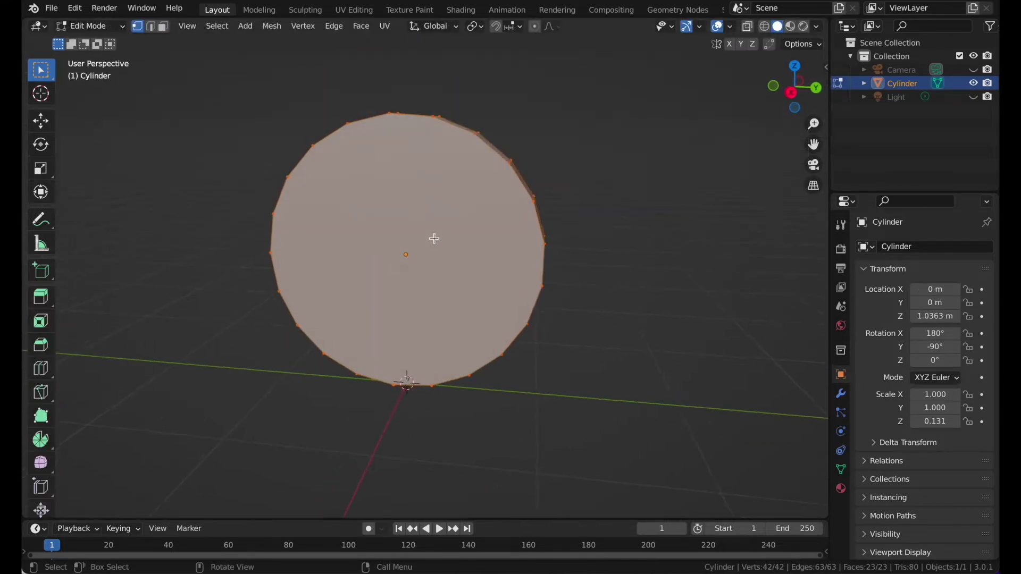
key("Tab")
key("s")
left_click(563, 183)
Step: Select both large circular faces of the disc in Edit Mode with face selection
key("Tab")
key("KP_Decimal")
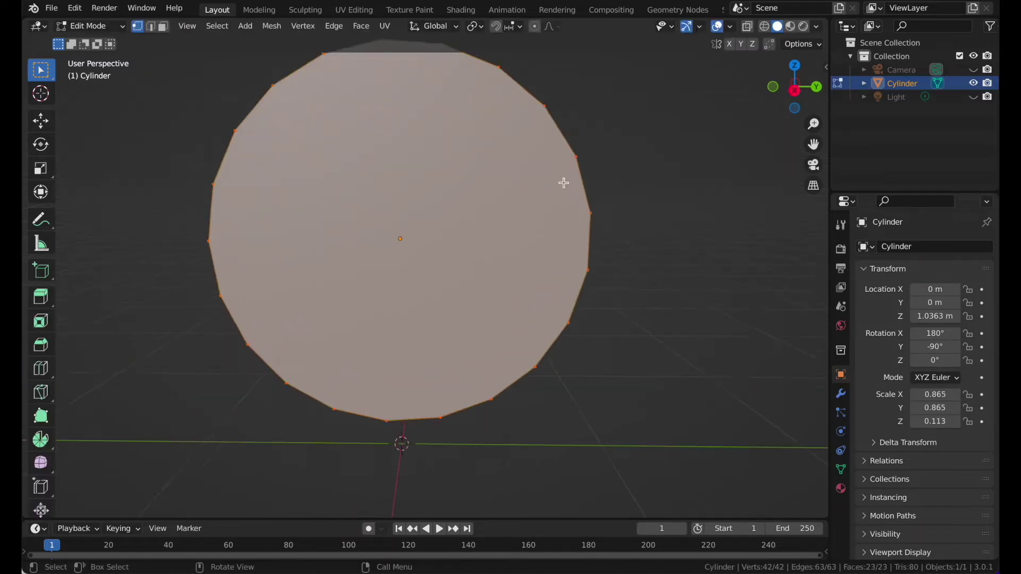
scroll(342, 181, "up", 3, "shift")
scroll(341, 181, "down", 5, "ctrl")
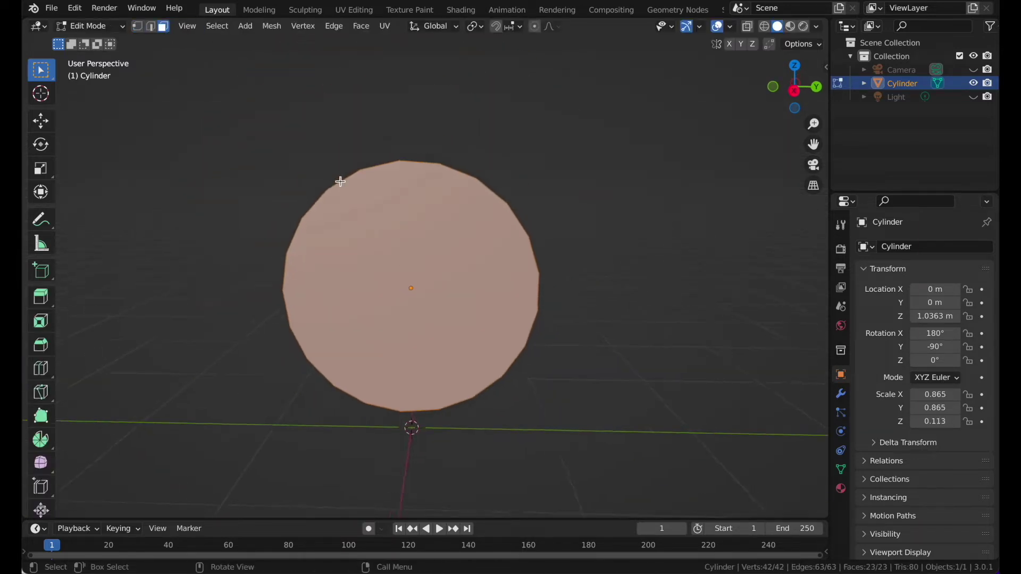
scroll(340, 181, "right", 7)
left_click(357, 241)
scroll(357, 242, "right", 10)
scroll(357, 242, "right", 2)
left_click(423, 234, "shift")
scroll(423, 234, "left", 10)
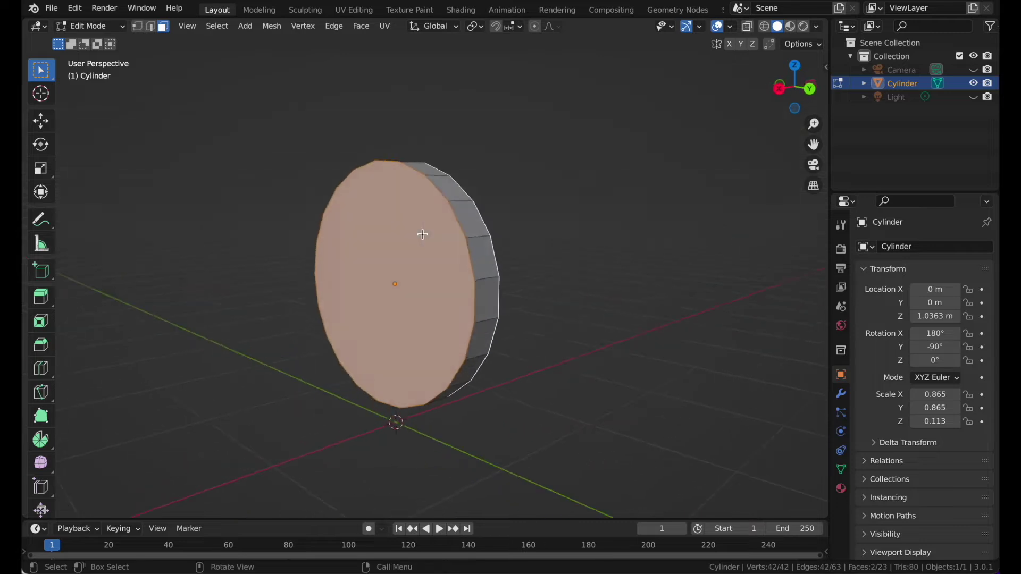
Step: Change the transform pivot point and inset both circular faces, scaling the inner faces to about 0.977
left_click(475, 27)
left_click(524, 70)
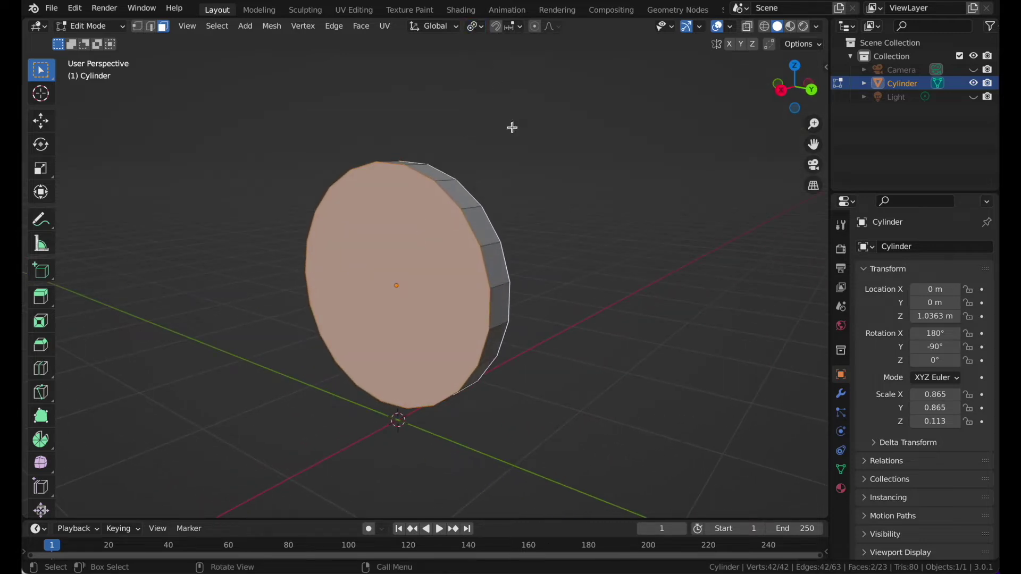
key("i")
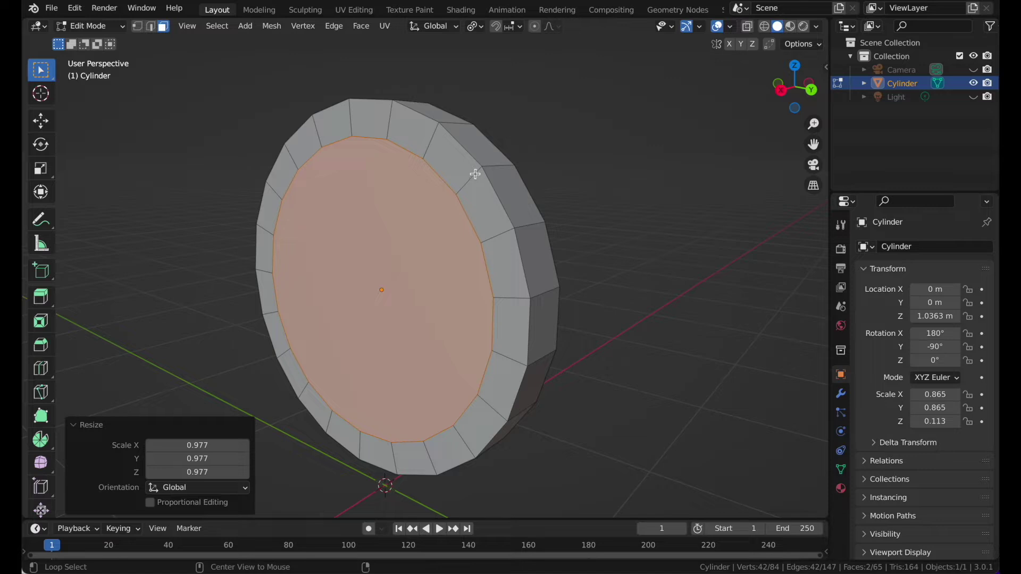
Step: Select the ring of border faces on both sides and extrude them outward about 0.07 m as a raised rim
left_click(475, 174, "alt")
scroll(475, 174, "right", 10)
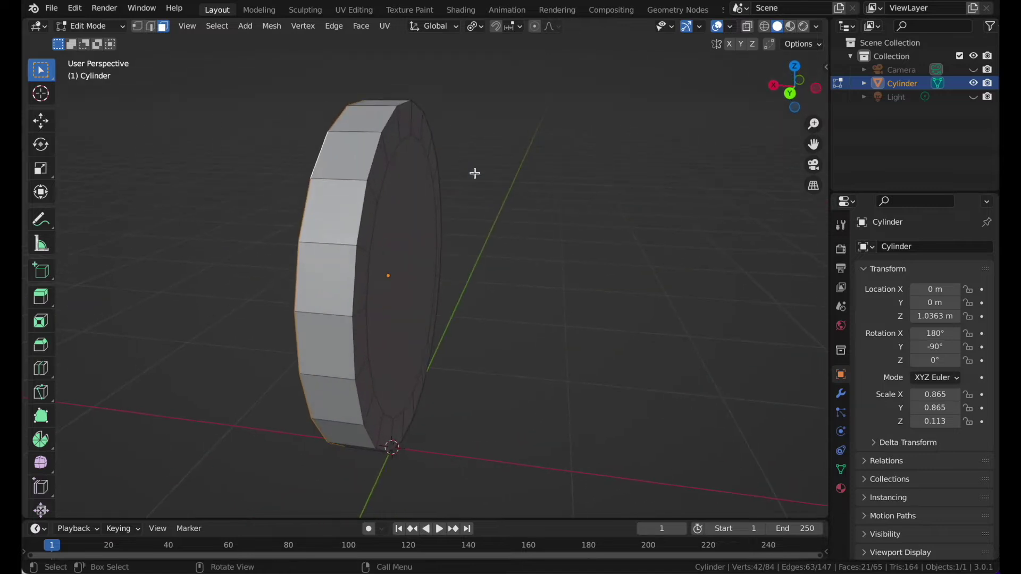
middle_click_drag(474, 173, 392, 155)
left_click(368, 144, "alt+shift")
scroll(367, 144, "left", 10)
key("e")
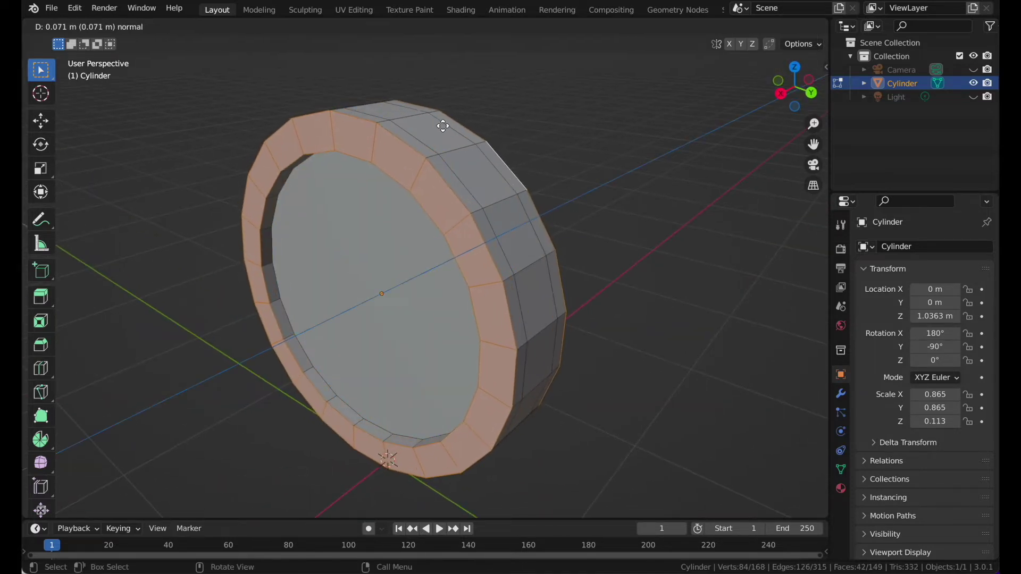
left_click(441, 127)
Step: Make the whole disc thinner in Object Mode by scaling it along X to about 0.719
scroll(441, 127, "left", 10)
key("Tab")
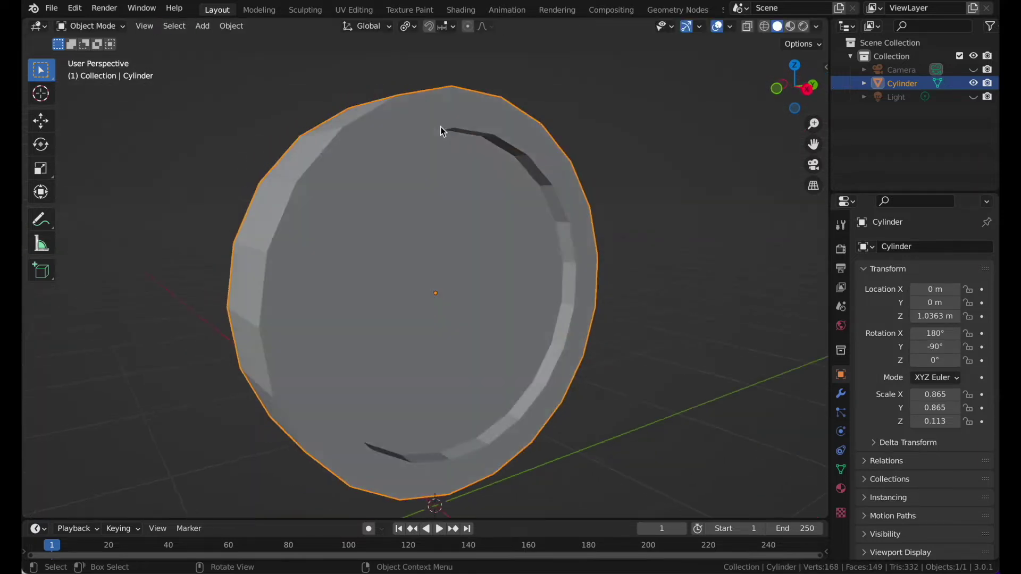
key("s")
key("y")
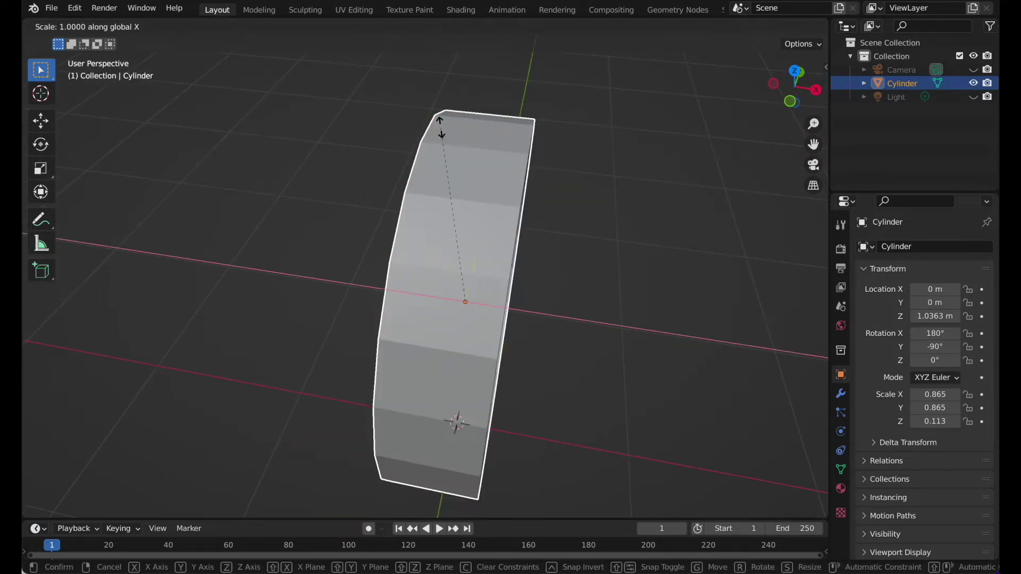
left_click(435, 177)
key("KP_3")
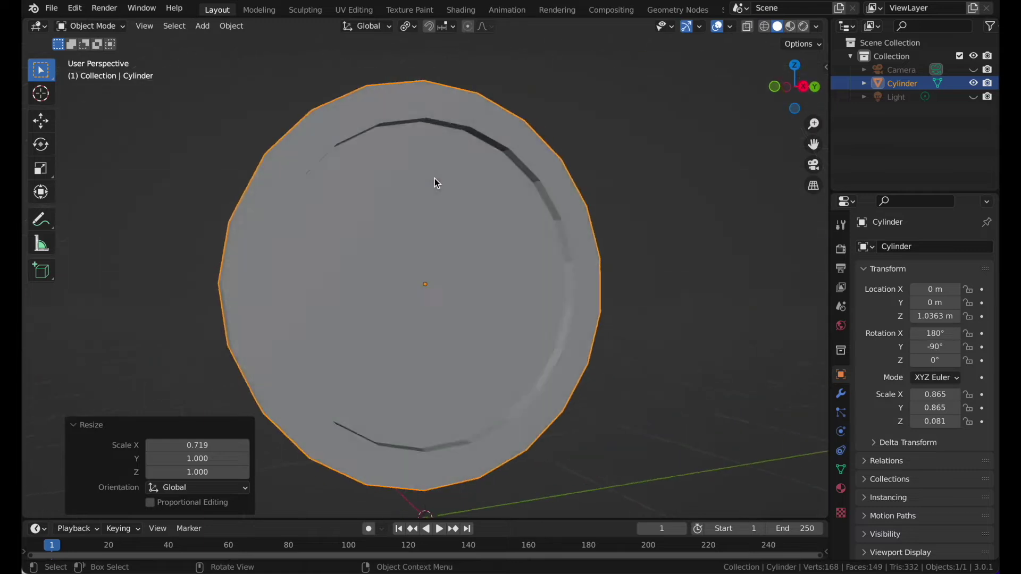
Step: Inset the recessed circular face on one side by about 0.489 m to form a central hub face
key("Tab")
left_click(455, 180)
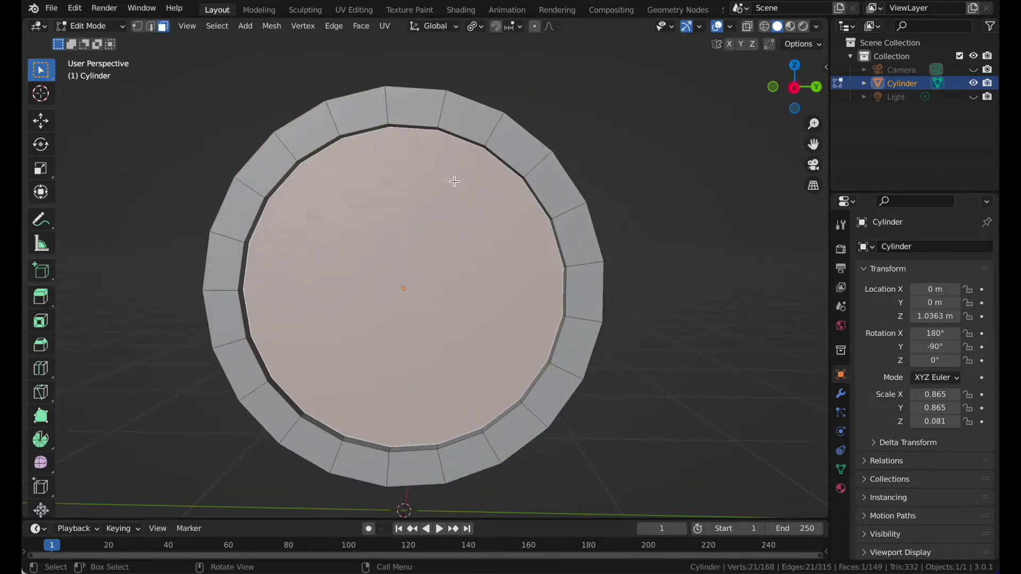
key("i")
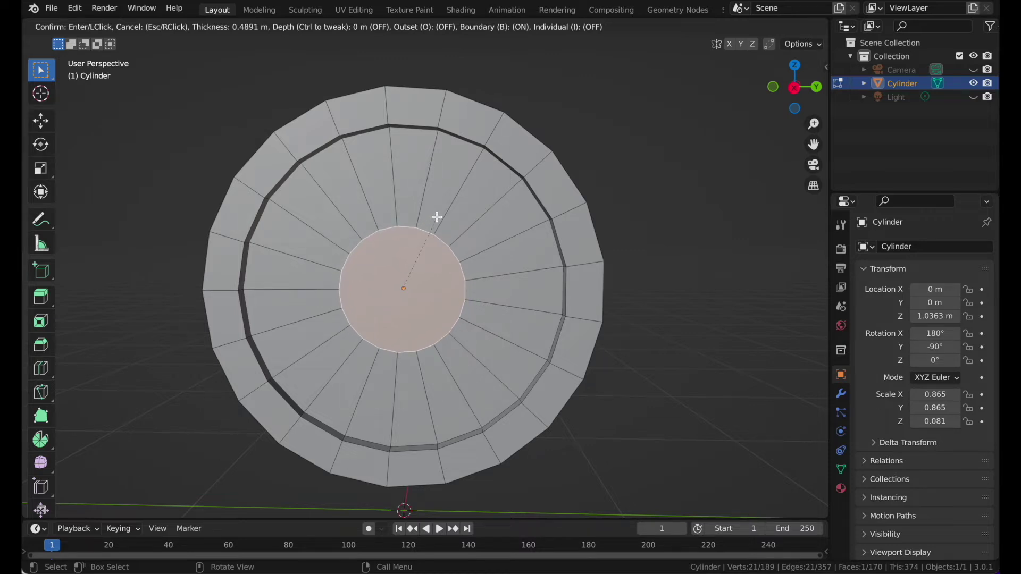
left_click(436, 216)
Step: Extrude the central hub face outward about 0.017 m and adjust its scale slightly
scroll(437, 217, "right", 10)
scroll(437, 217, "up", 3)
scroll(437, 217, "left", 3, "shift")
key("e")
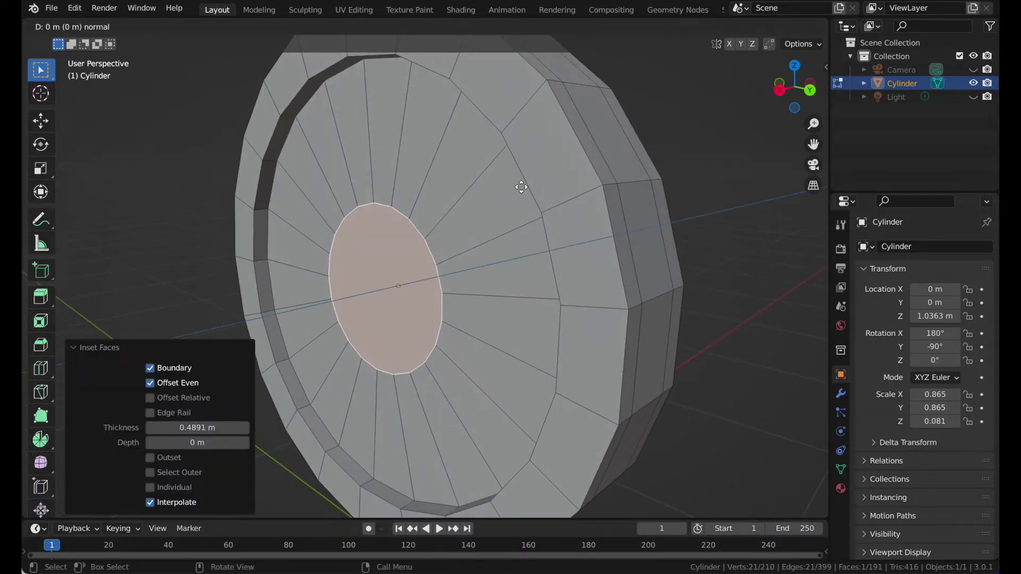
left_click(516, 190)
scroll(517, 190, "up", 2)
key("s")
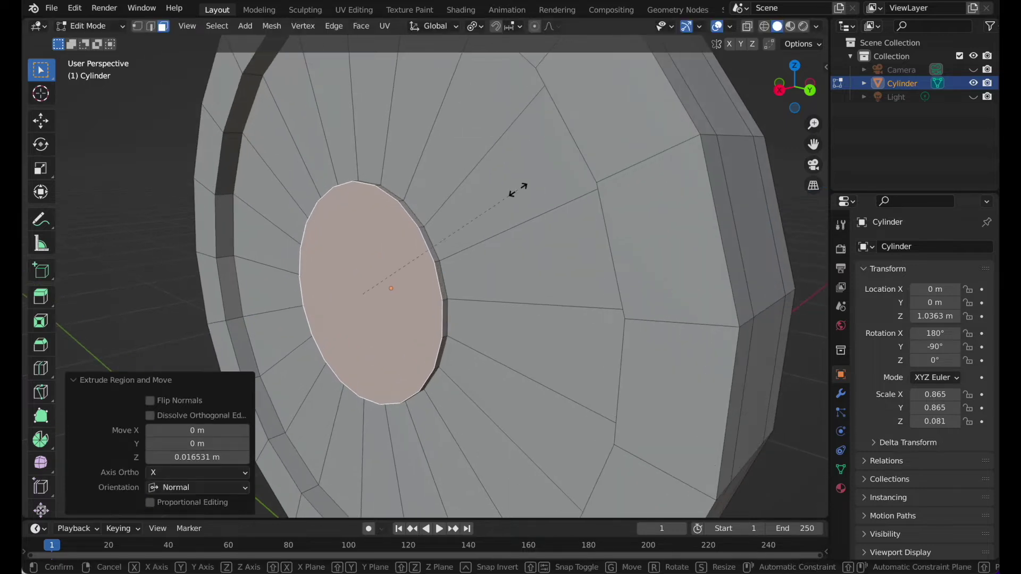
left_click(515, 192)
Step: Extrude the hub face another 0.011 m or so and taper it by scaling to about 0.945 and again to about 0.970
key("e")
left_click(512, 196)
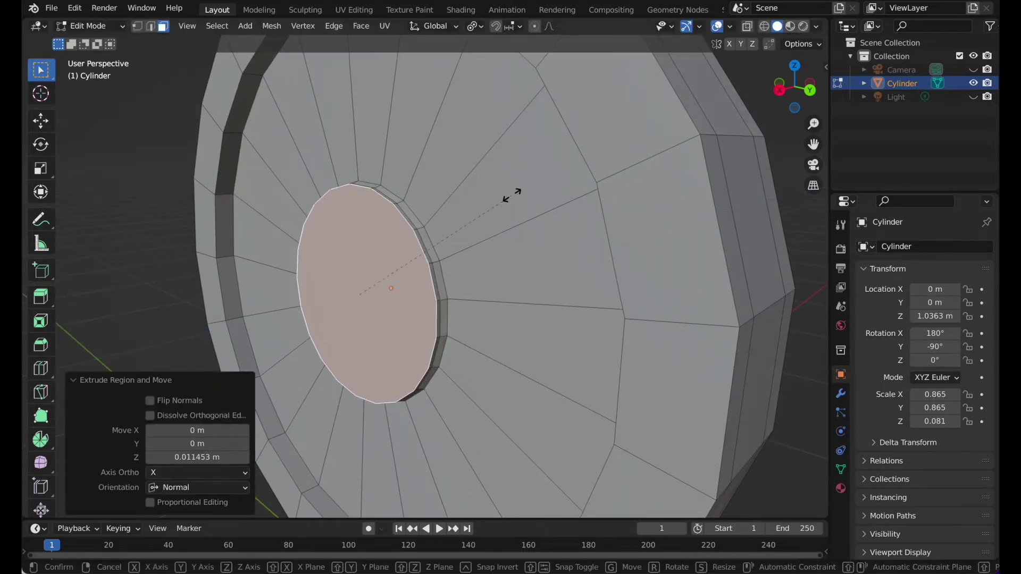
key("s")
left_click(497, 200)
key("s")
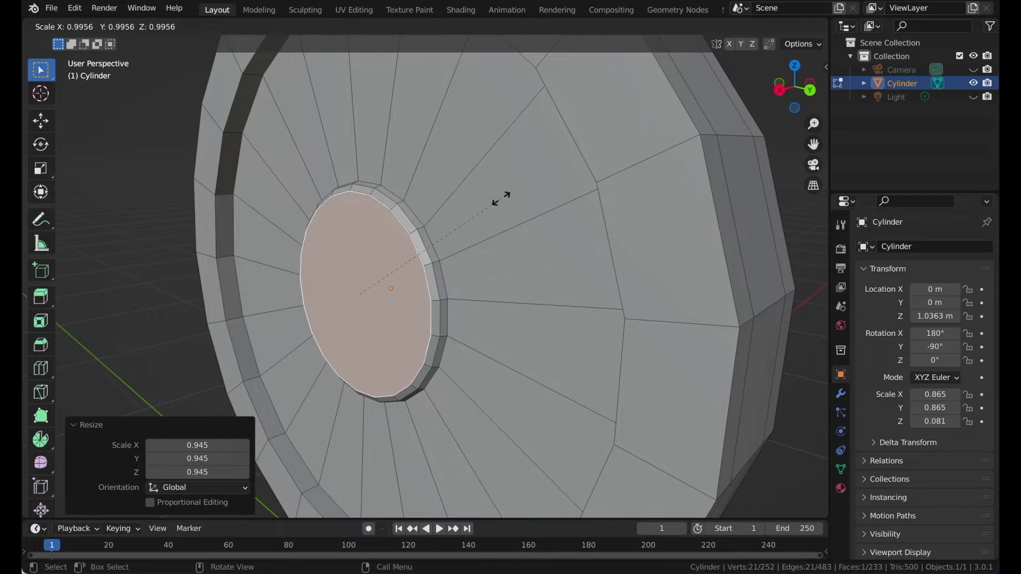
left_click(498, 202)
Step: Add two more extrusions of about 0.008 m to the hub face, tapering them to about 0.958 and 0.893
key("e")
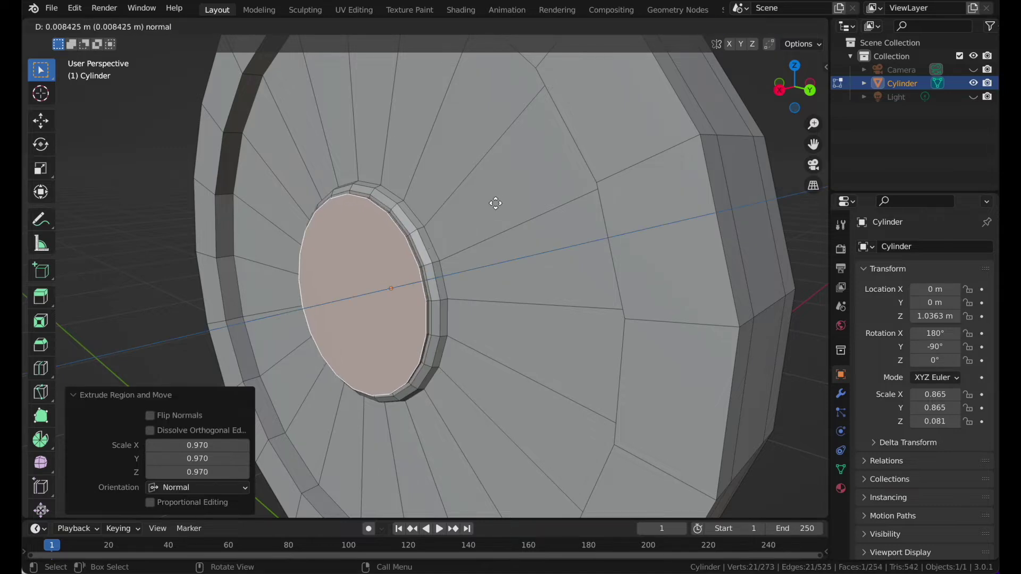
left_click(492, 201)
key("s")
left_click(486, 206)
key("e")
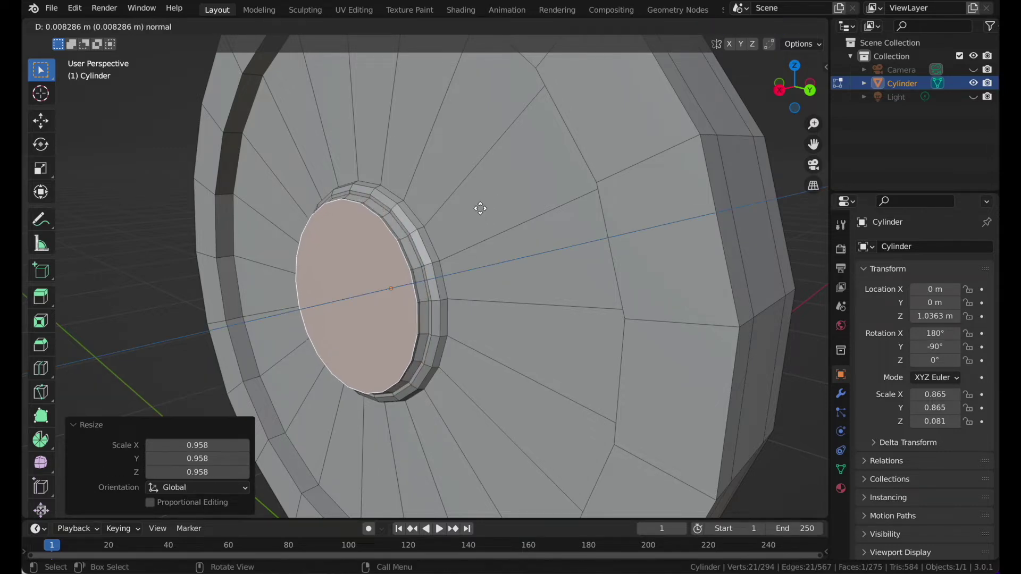
left_click(476, 209)
key("s")
left_click(460, 217)
Step: Extrude the hub face about 0.039 m and shrink its end to about 0.675 for a conical section
key("e")
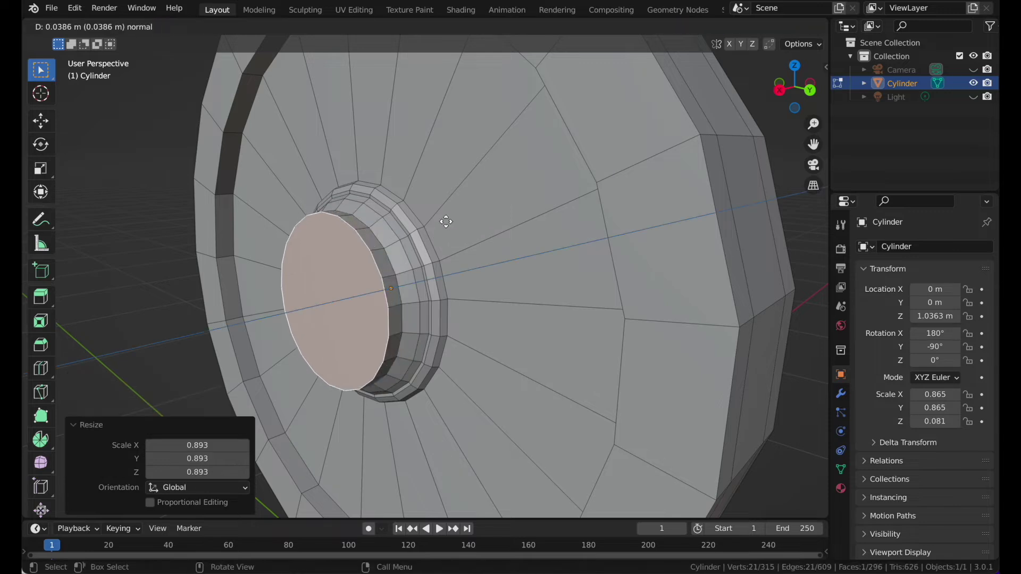
left_click(445, 221)
key("s")
left_click(403, 245)
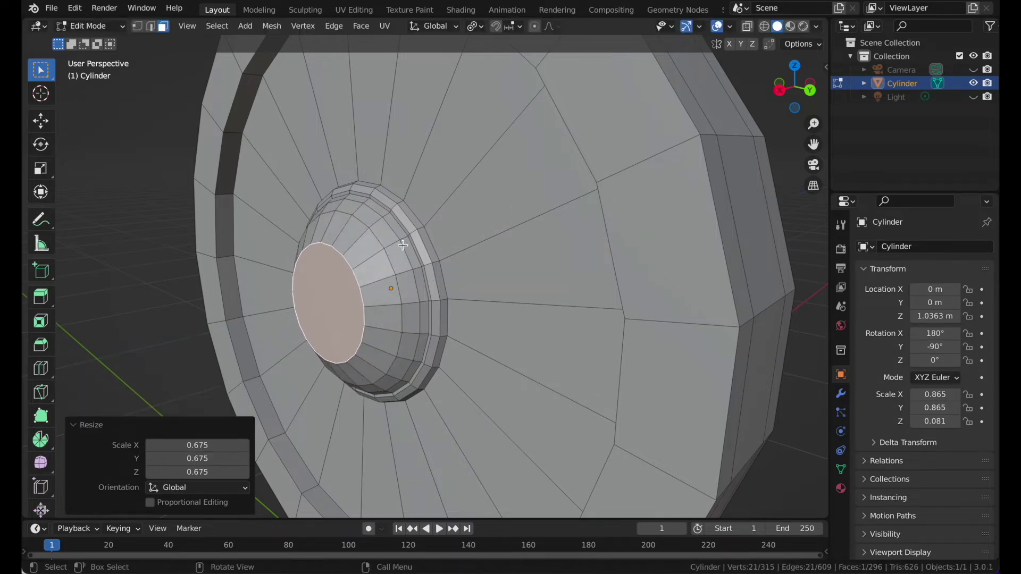
Step: Extrude the hub's end face about 0.036 m and shrink it to about 0.341
key("e")
left_click(394, 246)
key("s")
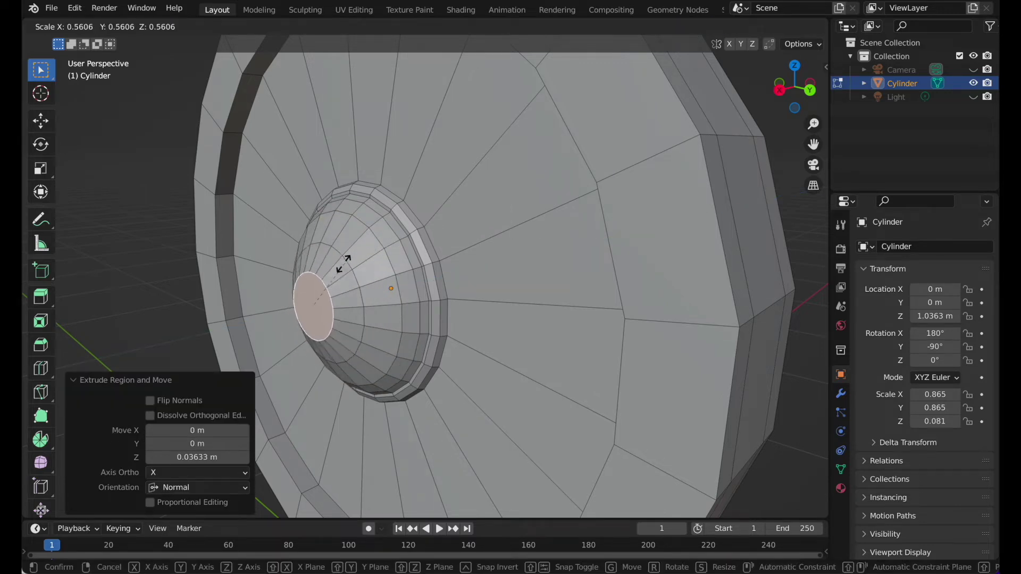
left_click(335, 282)
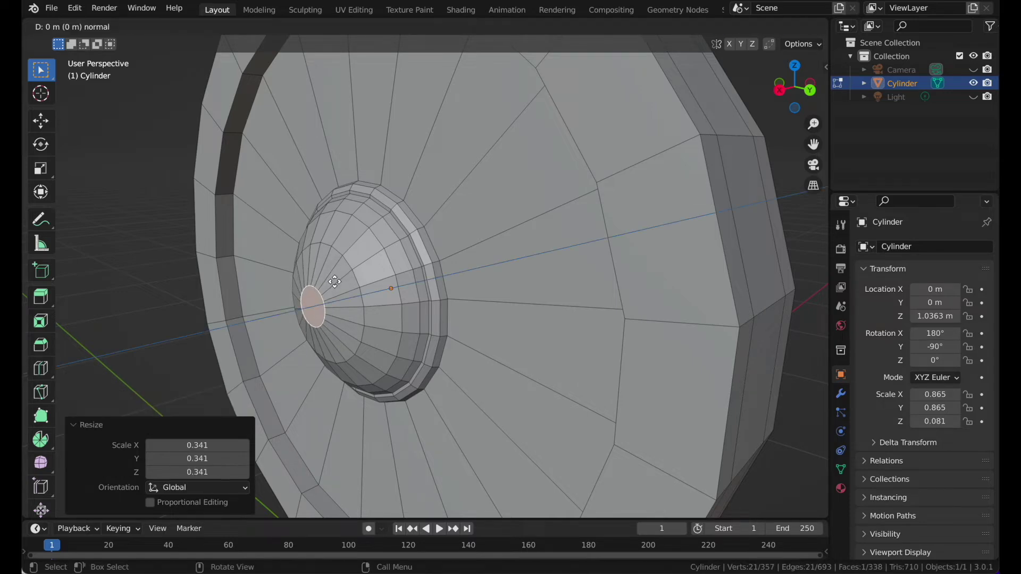
Step: Extrude the small hub end face about 0.018 m and collapse it to a point by scaling it to 0 along Z and Y
key("e")
left_click(334, 283)
middle_click_drag(334, 282, 327, 283)
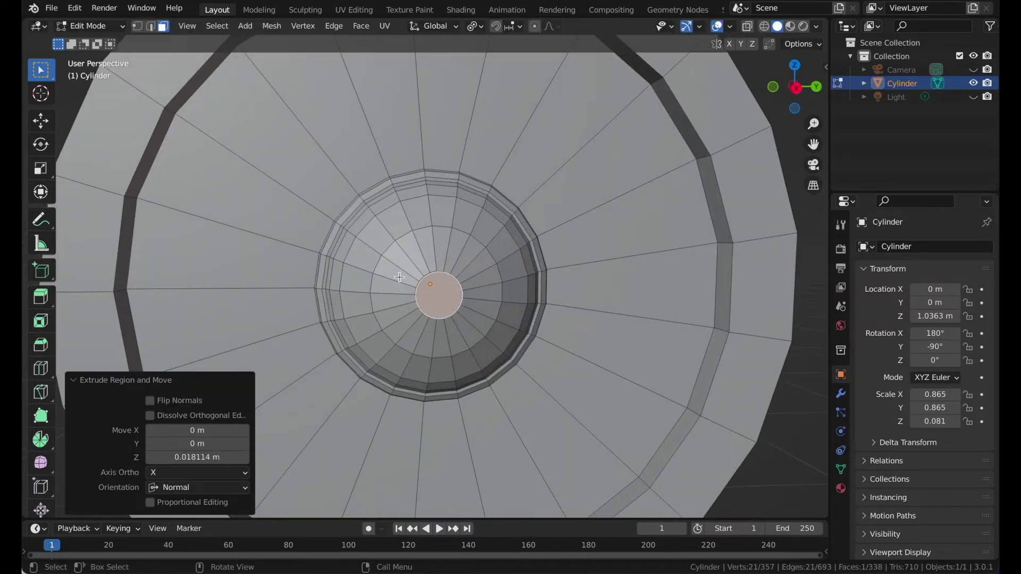
key("s")
key("z")
key("0")
key("Return")
key("s")
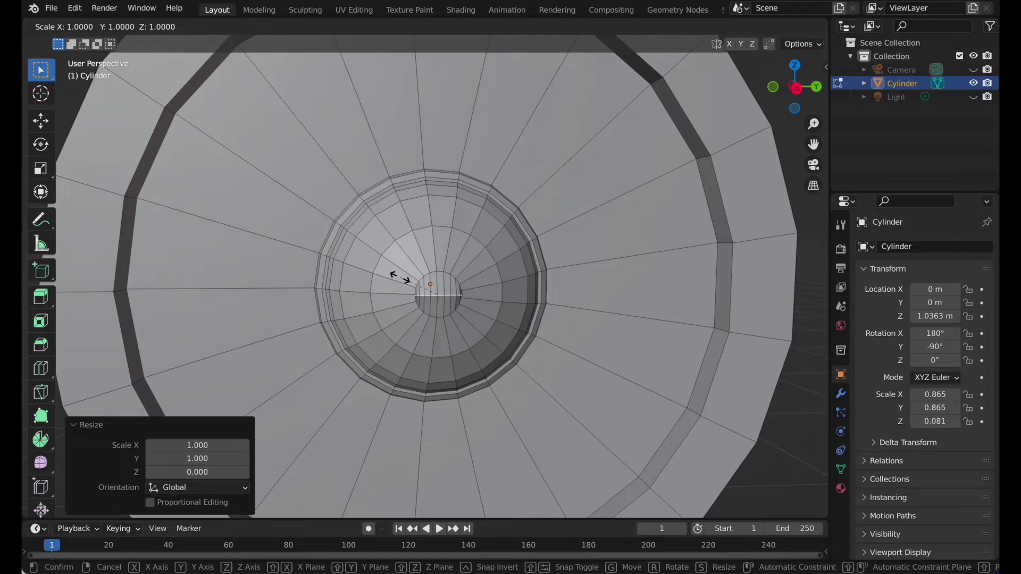
key("y")
key("Return")
Step: Select the whole mesh and merge its overlapping vertices by distance at 0.0001 m
key("Tab")
middle_click_drag(401, 277, 359, 271)
key("Tab")
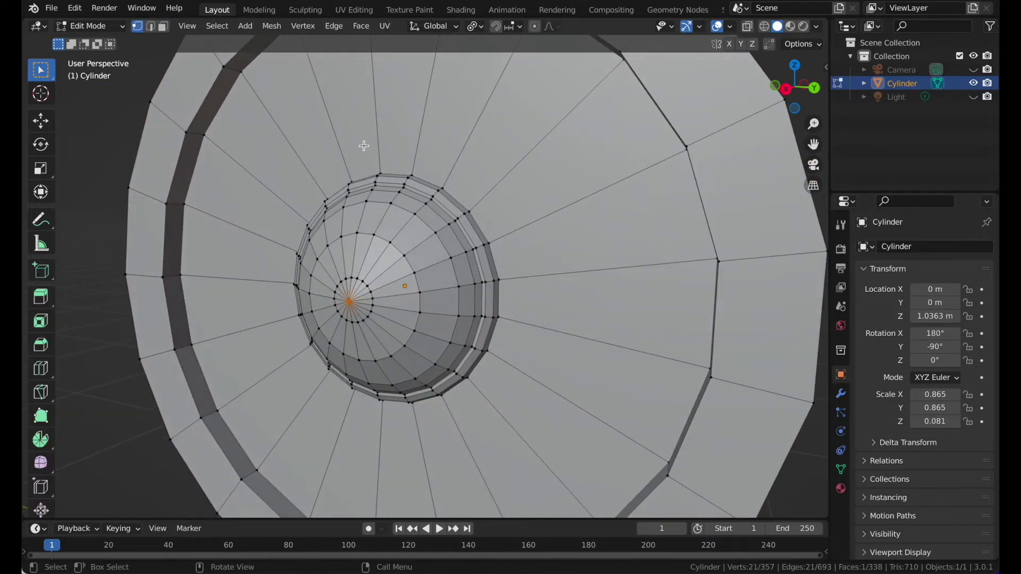
key("a")
key("m")
left_click(365, 149)
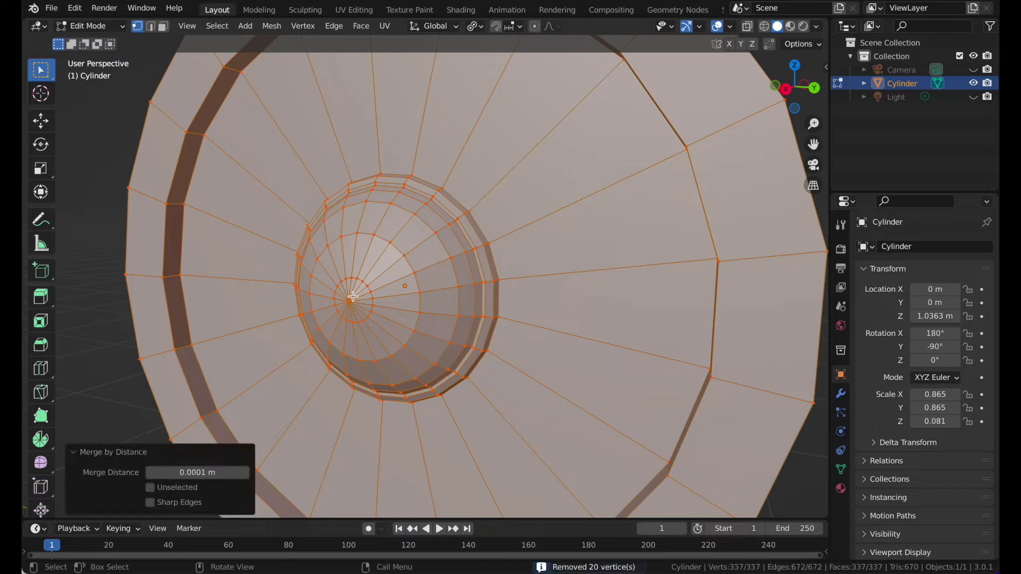
Step: Move the hub's tip vertex about -0.012 m along X to blunt the point
left_click(350, 302)
key("g")
key("Escape")
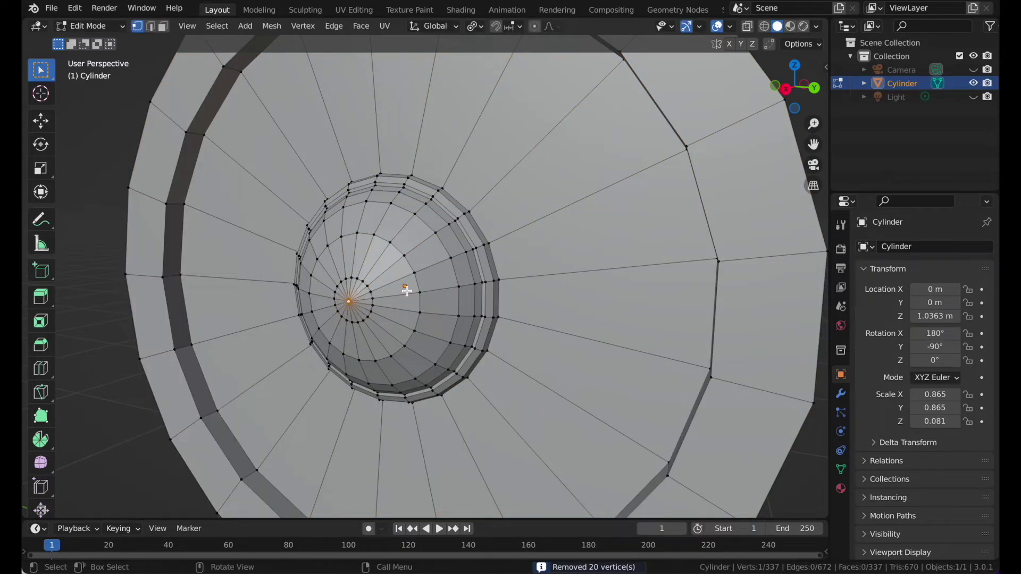
key("g")
key("x")
left_click(408, 290)
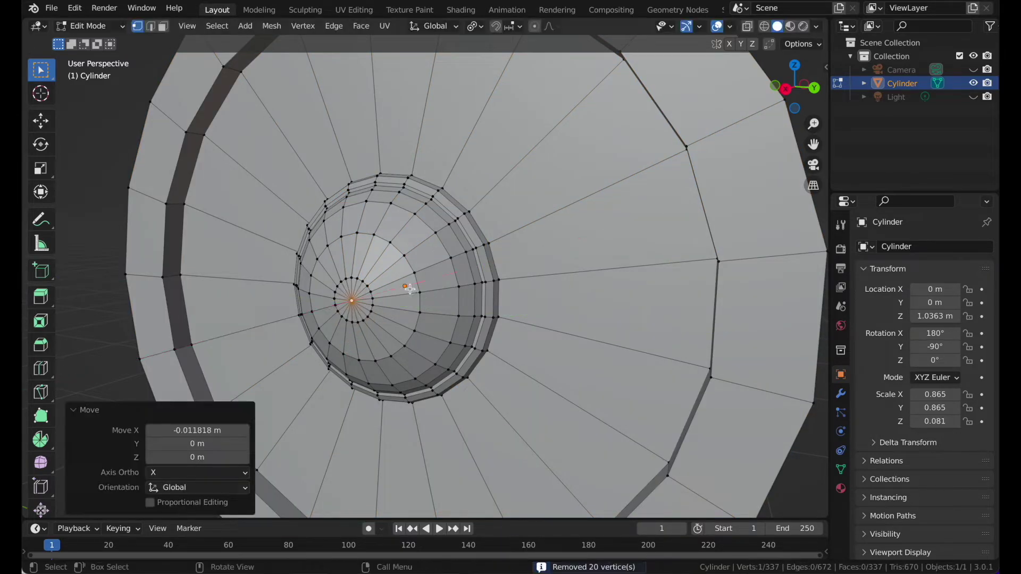
Step: Return to Object Mode and shade the wheel smooth
key("Tab")
scroll(410, 288, "down", 6)
scroll(410, 288, "down", 3)
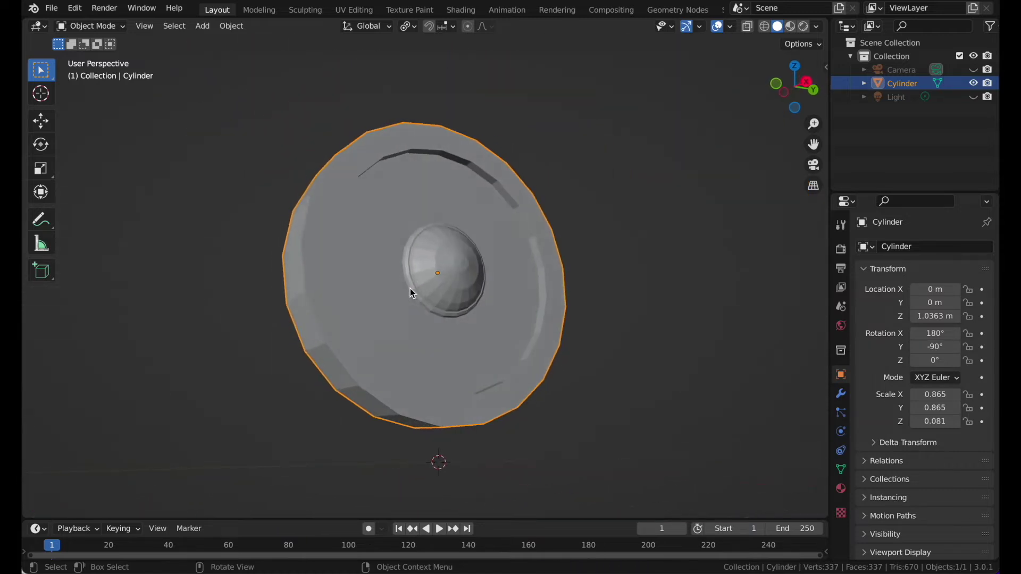
right_click(410, 288)
left_click(412, 290)
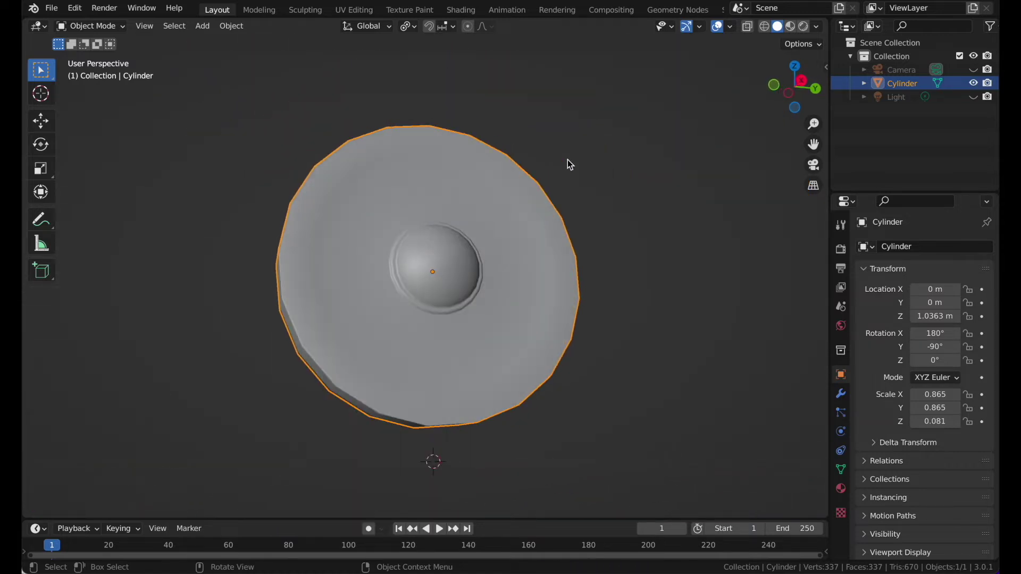
Step: Enable Auto Smooth at 30° in the wheel mesh's normals settings
scroll(567, 159, "down", 2)
left_click(841, 469)
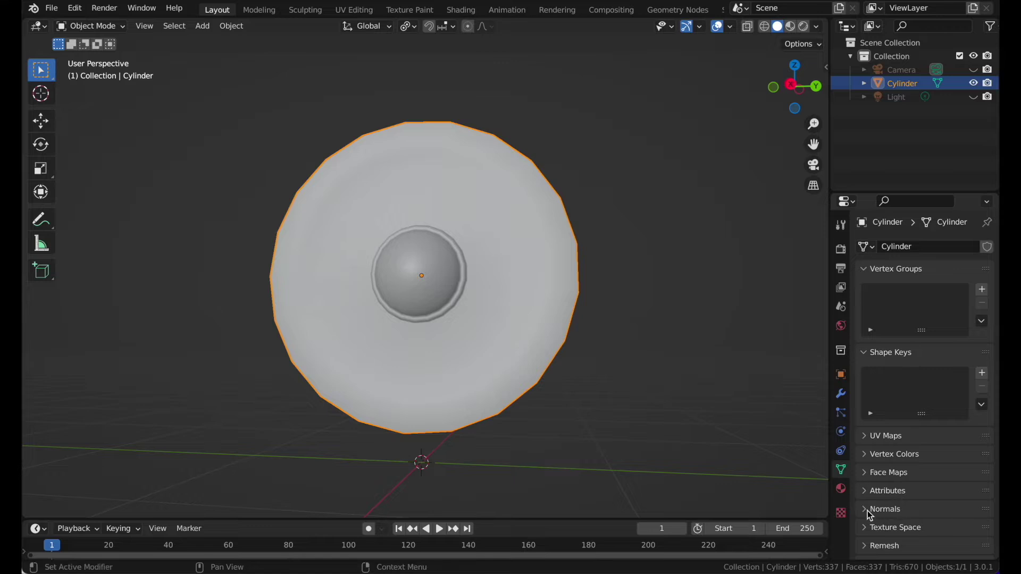
left_click(915, 530)
left_click(602, 222)
scroll(601, 222, "left", 5)
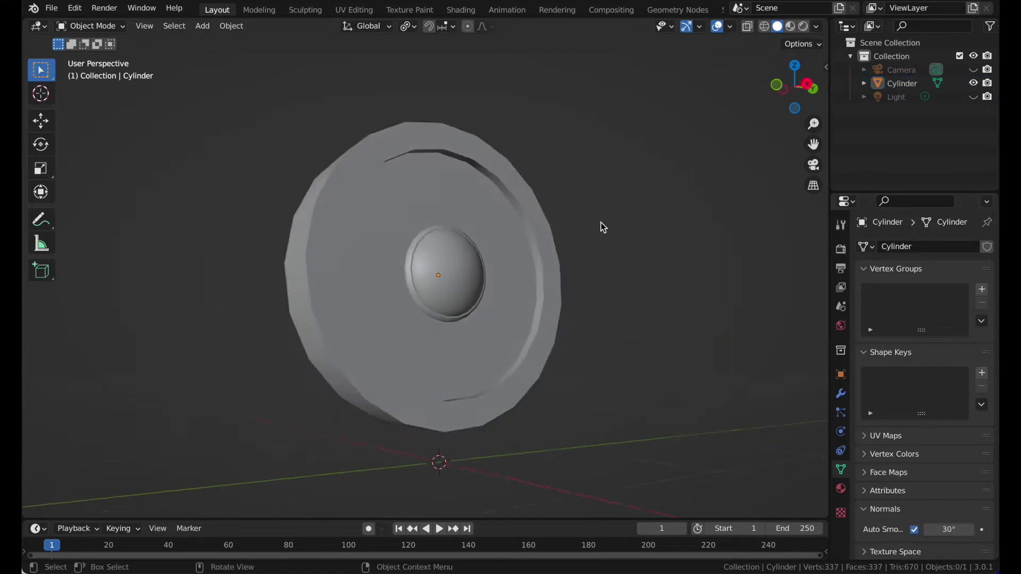
Step: Inset the large flat face on the back of the wheel by about 0.55 m
scroll(601, 222, "right", 20)
left_click(501, 222)
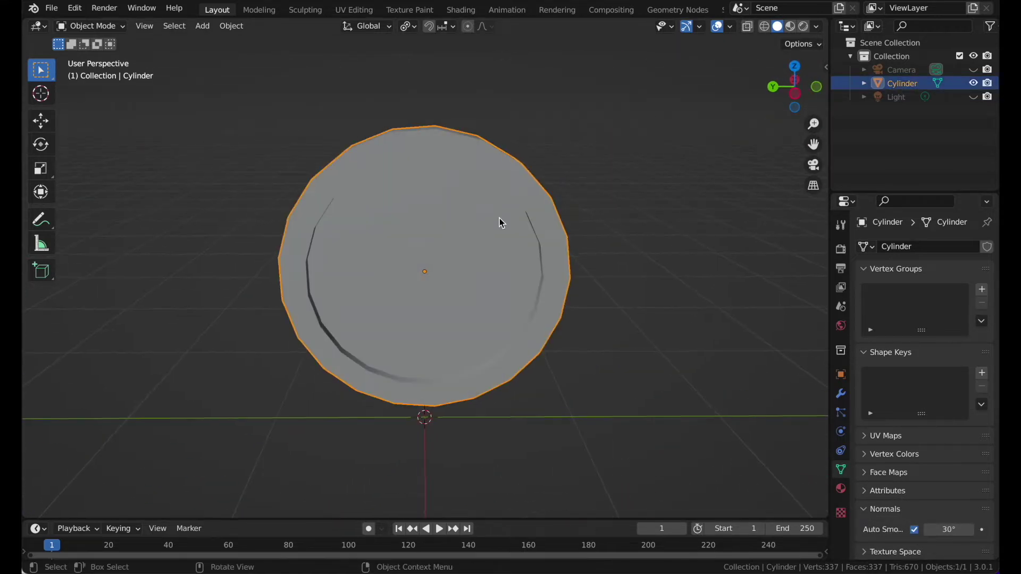
key("Tab")
scroll(499, 219, "left", 8)
scroll(500, 219, "right", 8)
scroll(500, 219, "up", 3)
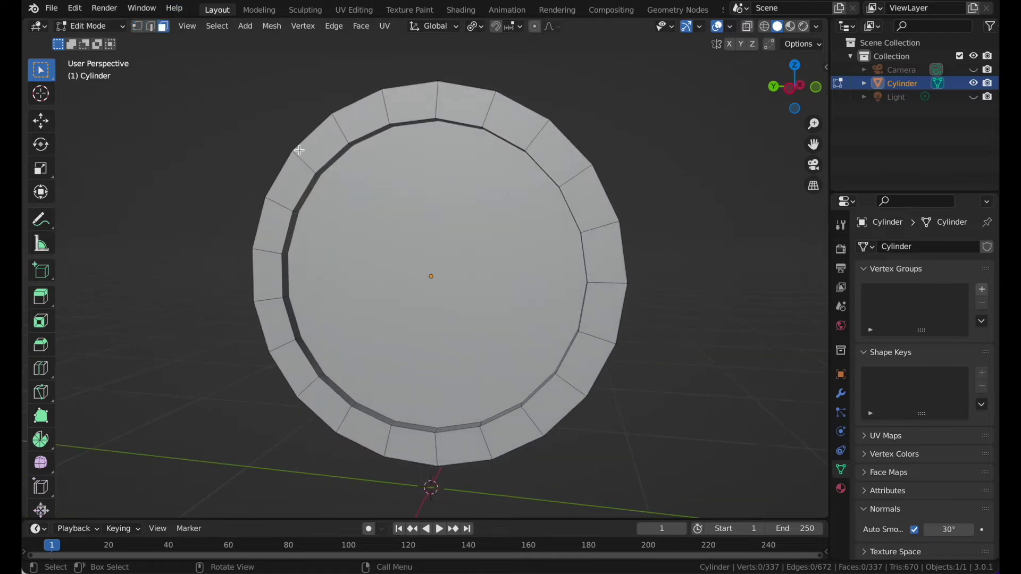
left_click(345, 193)
key("i")
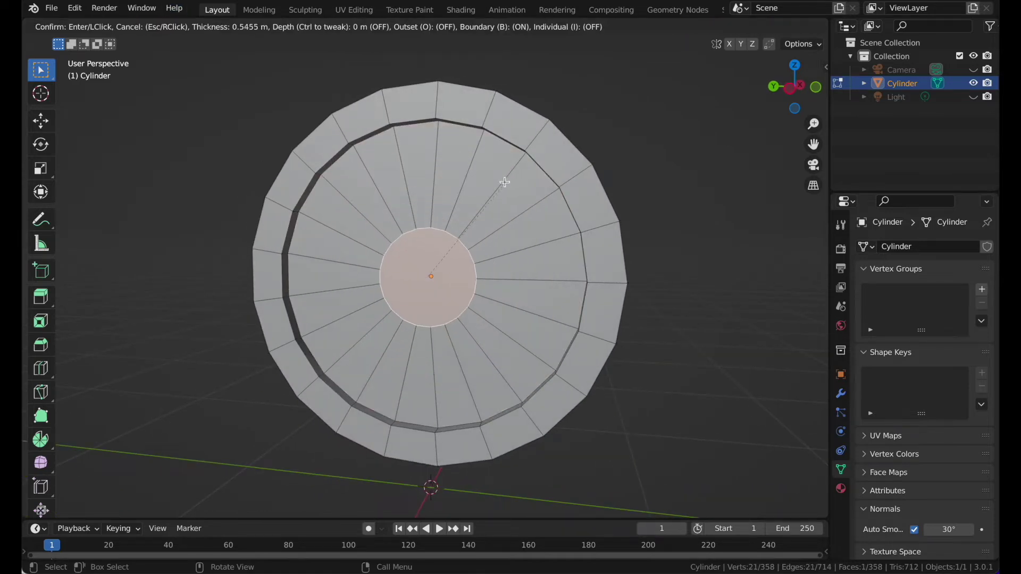
left_click(504, 182)
Step: Extrude the inset back face outward about 0.072 m
scroll(508, 179, "right", 8)
key("e")
left_click(517, 168)
scroll(517, 168, "left", 5)
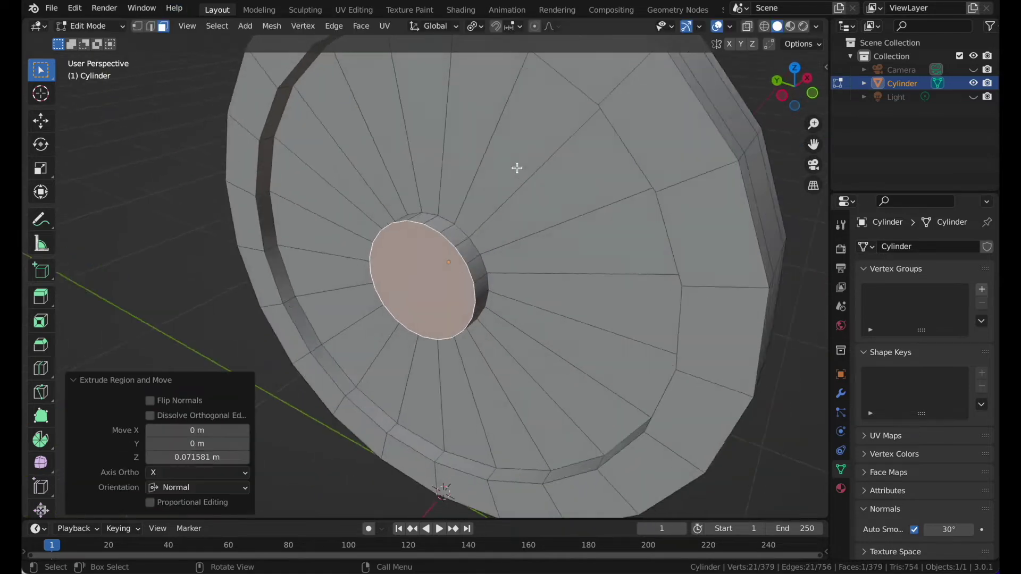
key("Tab")
scroll(517, 168, "left", 10)
key("Tab")
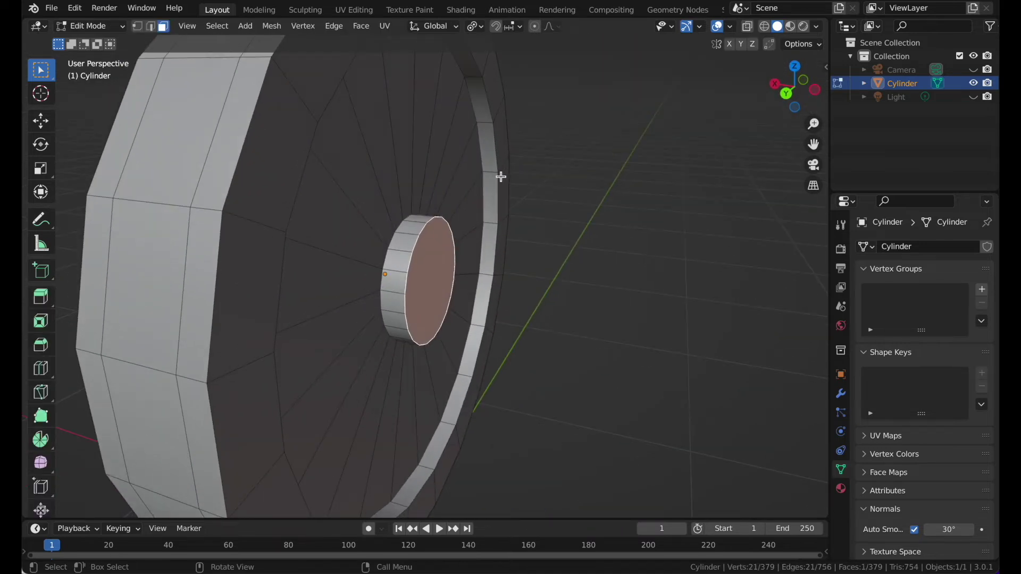
Step: Extrude the rear hub's end face again, enlarge it into an outward flare and adjust its position along X
key("e")
left_click(505, 175)
key("s")
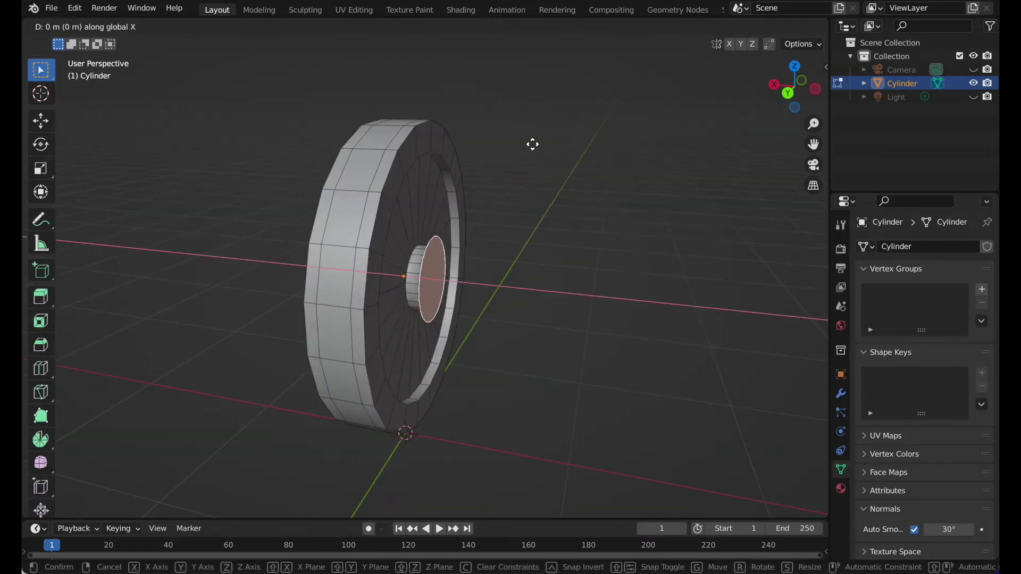
left_click(538, 144)
Step: Examine the wheel's profile from the side and its front hub in Object Mode
key("Tab")
scroll(538, 143, "left", 5)
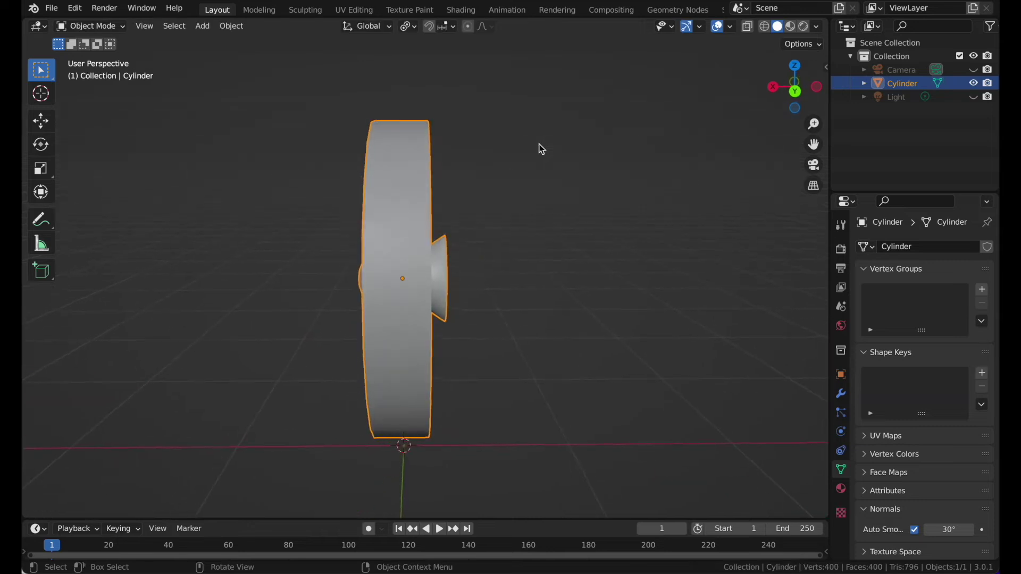
scroll(538, 144, "down", 5)
left_click(538, 144)
scroll(538, 144, "right", 10)
key("KP_4")
key("KP_4")
key("KP_4")
key("KP_4")
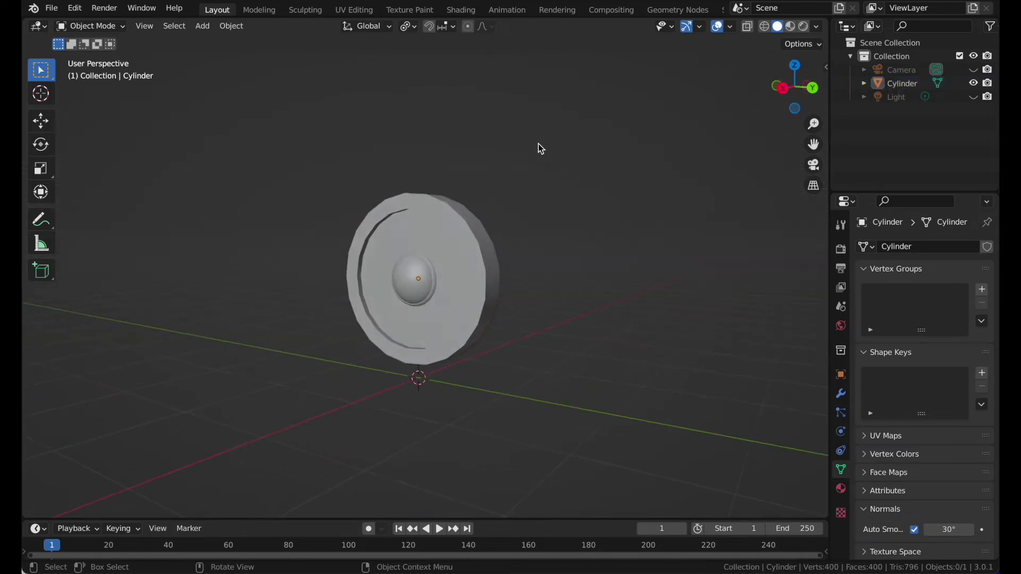
scroll(538, 144, "up", 5)
Step: Enter Edit Mode and select four pairs of adjacent front rim faces, spaced evenly around the wheel
left_click(539, 148)
key("Tab")
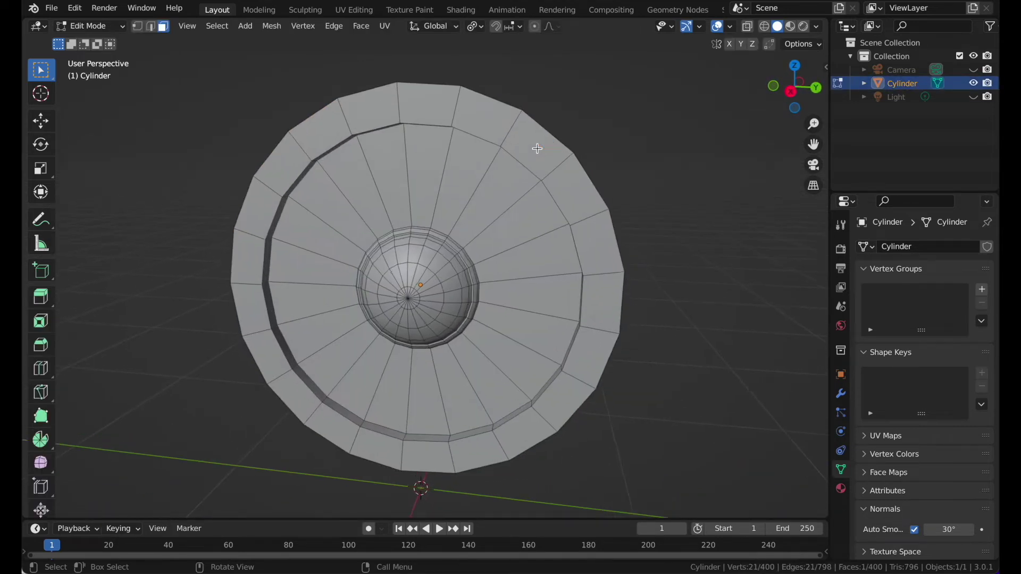
scroll(538, 147, "up", 3)
key("Escape")
scroll(271, 134, "down", 3)
left_click(351, 400)
key("c")
left_click(331, 390)
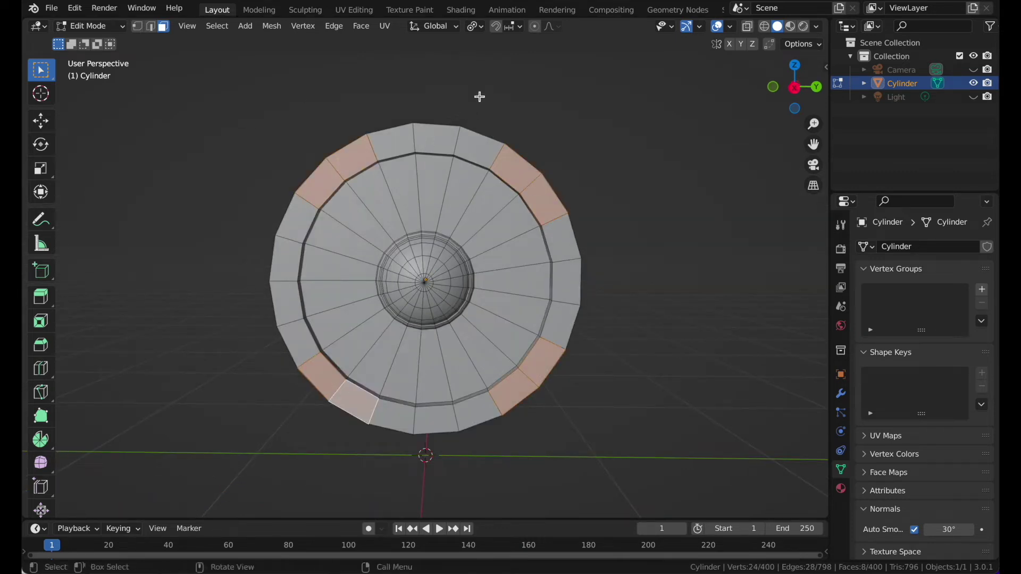
Step: Add the outer tread and remaining rim faces beside the four selected pairs to the selection
scroll(479, 96, "right", 10)
key("c")
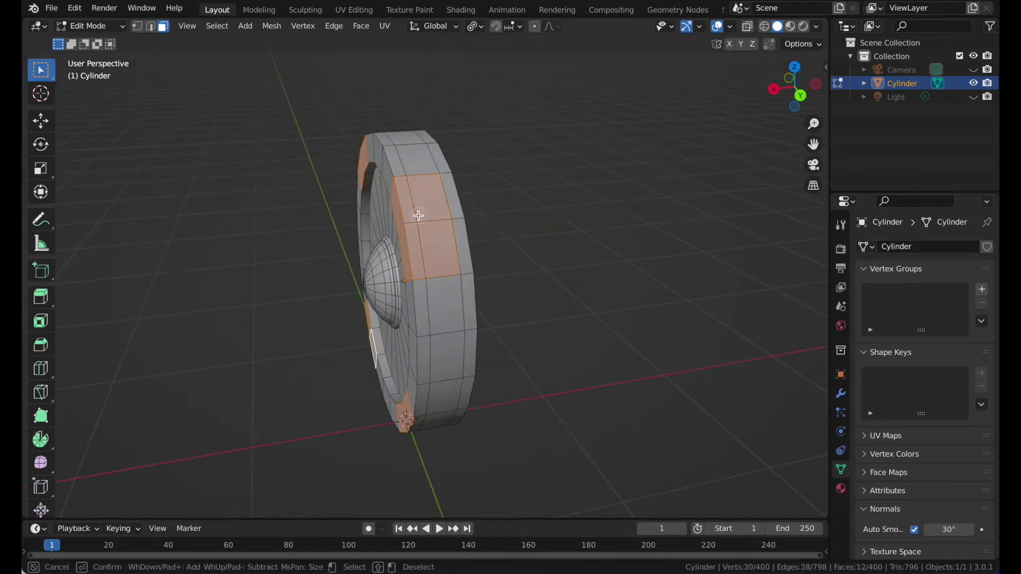
key("KP_8")
key("c")
left_click_drag(421, 372, 513, 381)
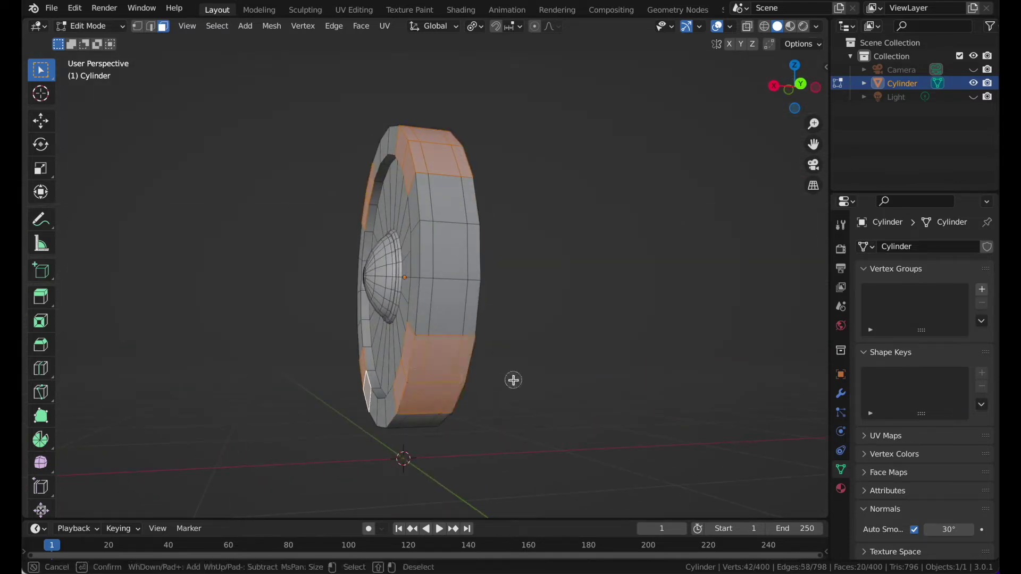
key("Escape")
scroll(512, 381, "left", 10)
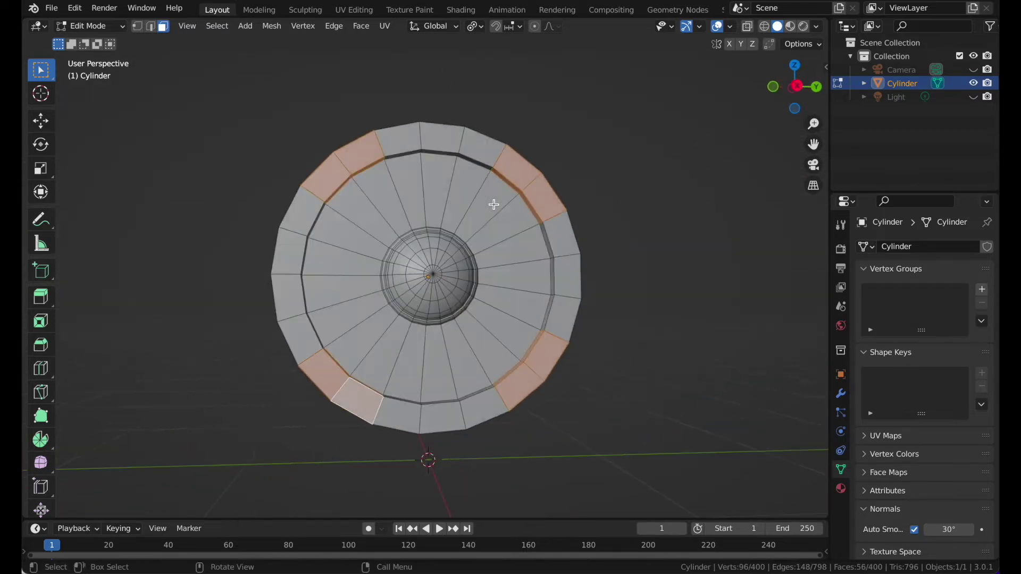
scroll(494, 205, "up", 3)
scroll(494, 204, "down", 2)
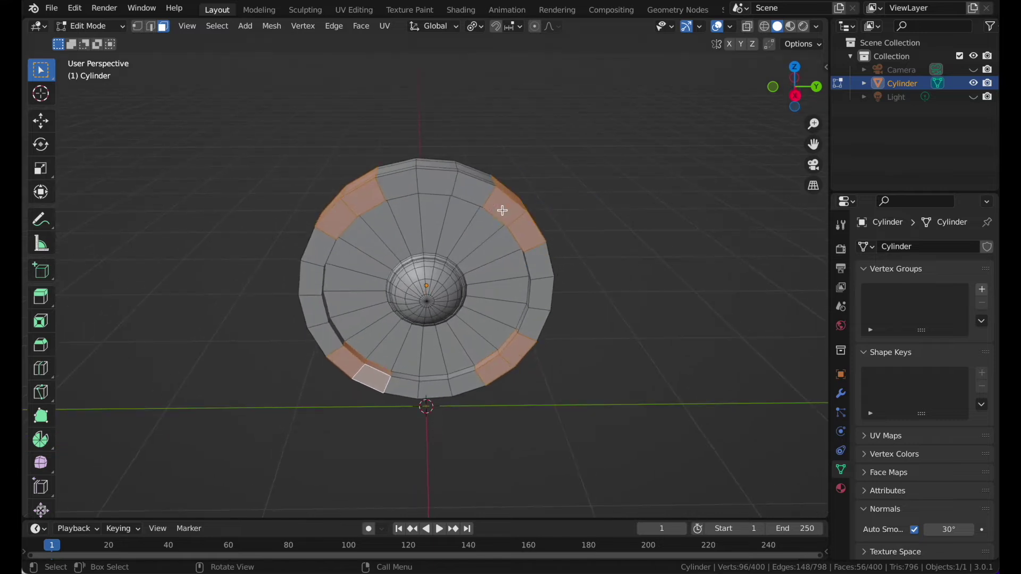
Step: Extrude the four selected rim sections and scale them up to about 1.148 as raised blocks
scroll(502, 210, "right", 3)
scroll(555, 182, "down", 3)
key("e")
key("s")
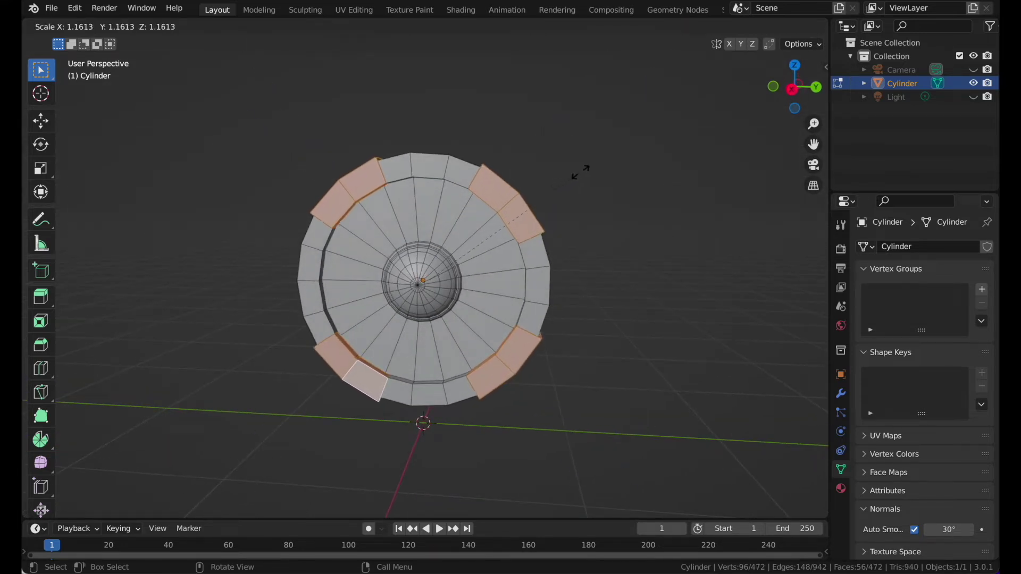
left_click(578, 172)
scroll(578, 172, "right", 5)
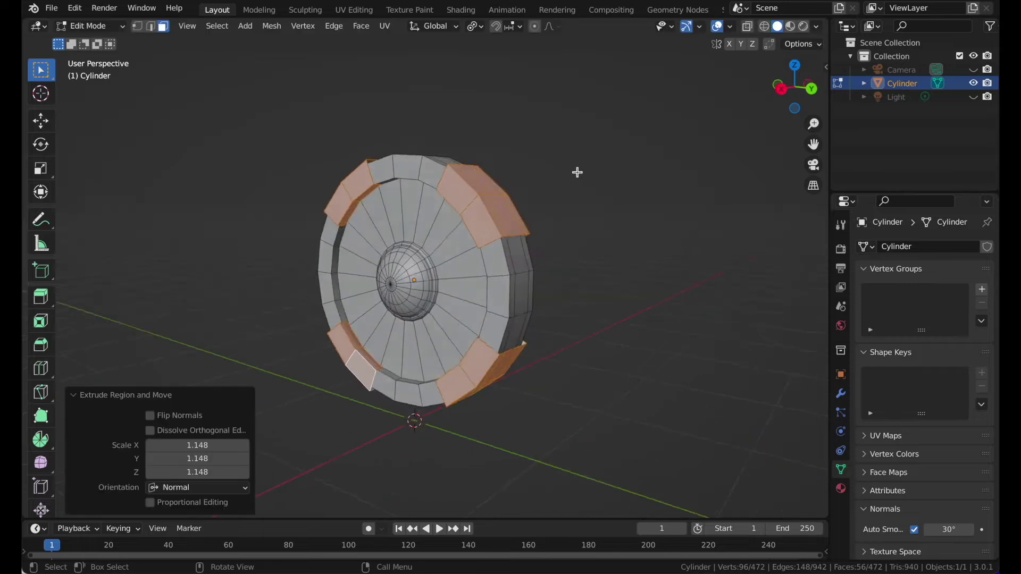
Step: Show the wheel in Right Orthographic view with wireframe shading
scroll(577, 172, "left", 5)
scroll(578, 172, "up", 4)
scroll(578, 173, "up", 4, "shift")
scroll(578, 172, "right", 3)
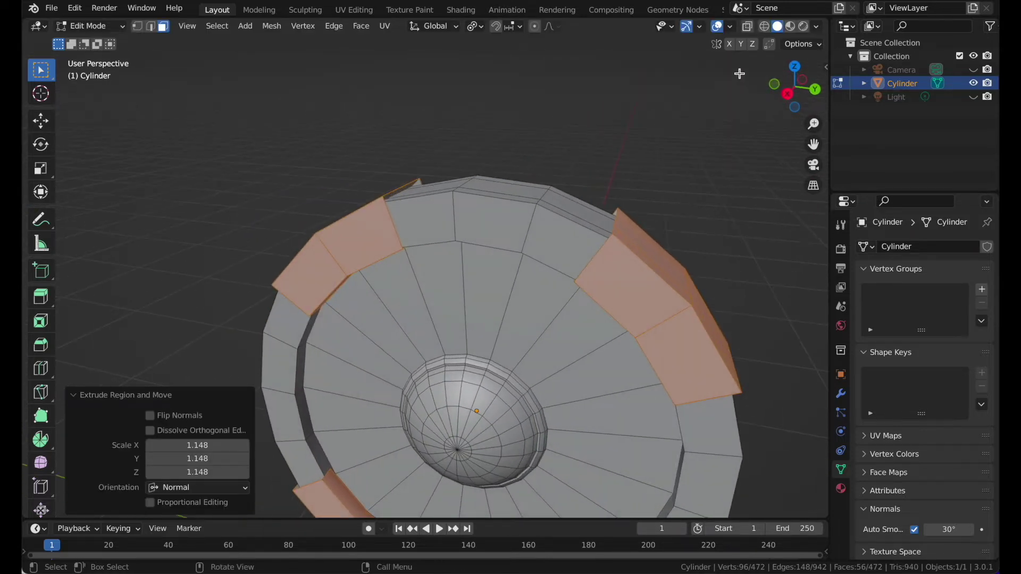
left_click(789, 101)
key("z")
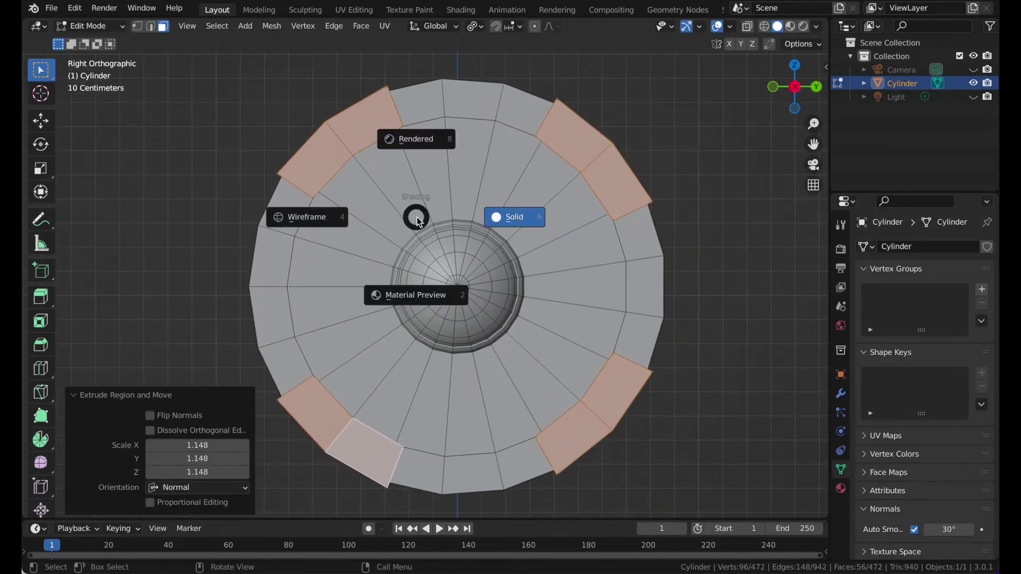
left_click(335, 210)
Step: In edge select mode, move the lower end edges of the upper-left rim block about 0.024 m in Y and 0.026 m in Z
scroll(336, 209, "up", 2)
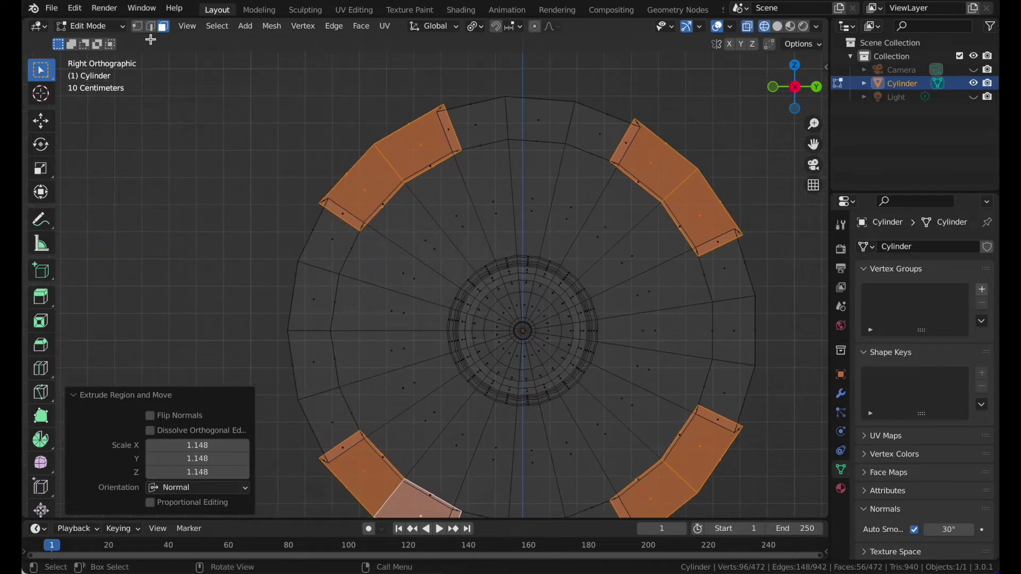
left_click(151, 29)
left_click(338, 217)
scroll(337, 217, "up", 2)
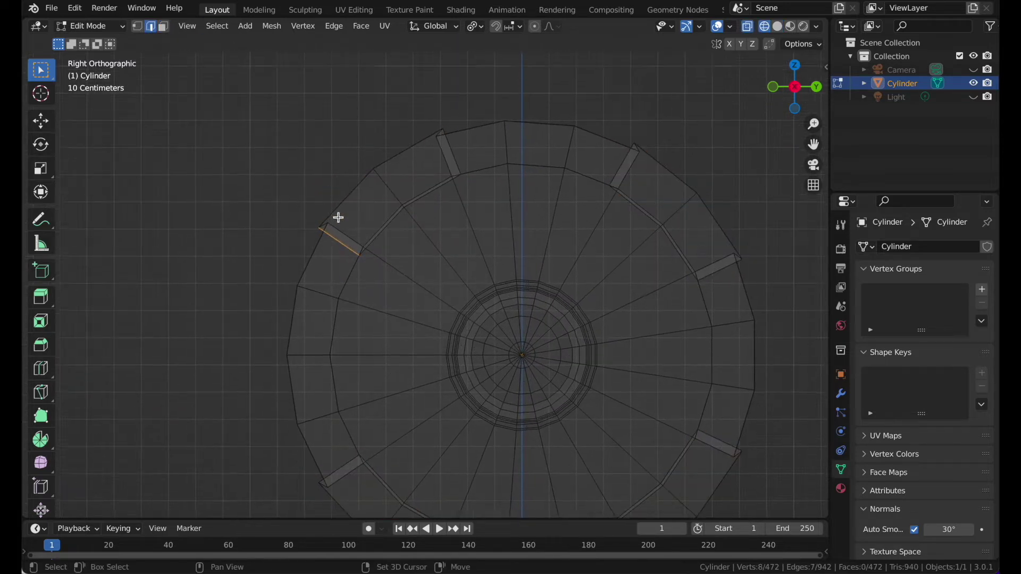
key("g")
left_click(384, 181)
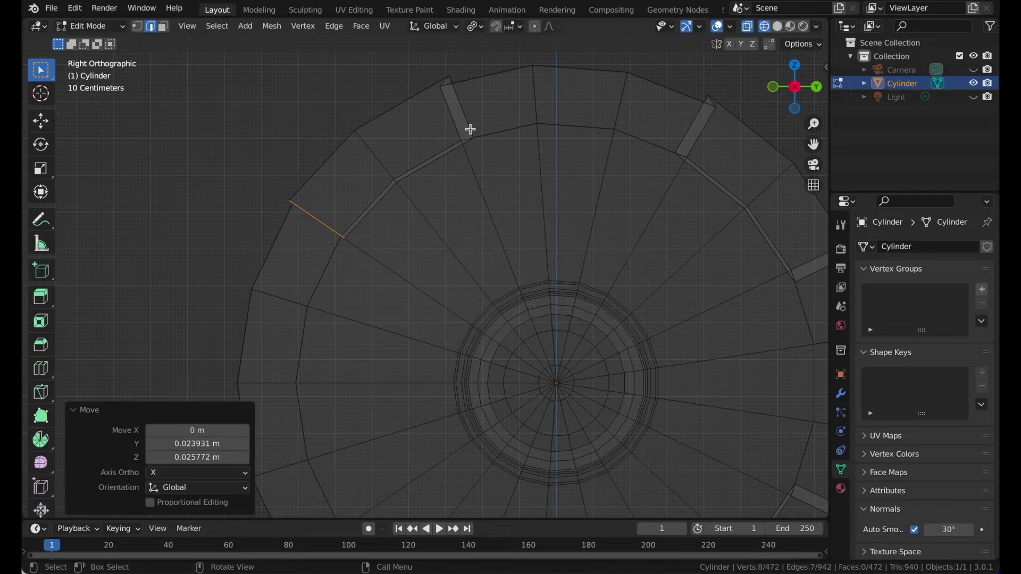
Step: Move the upper end edges of the same rim block inward, about -0.028 m in Y and -0.015 m in Z
left_click(458, 107)
key("g")
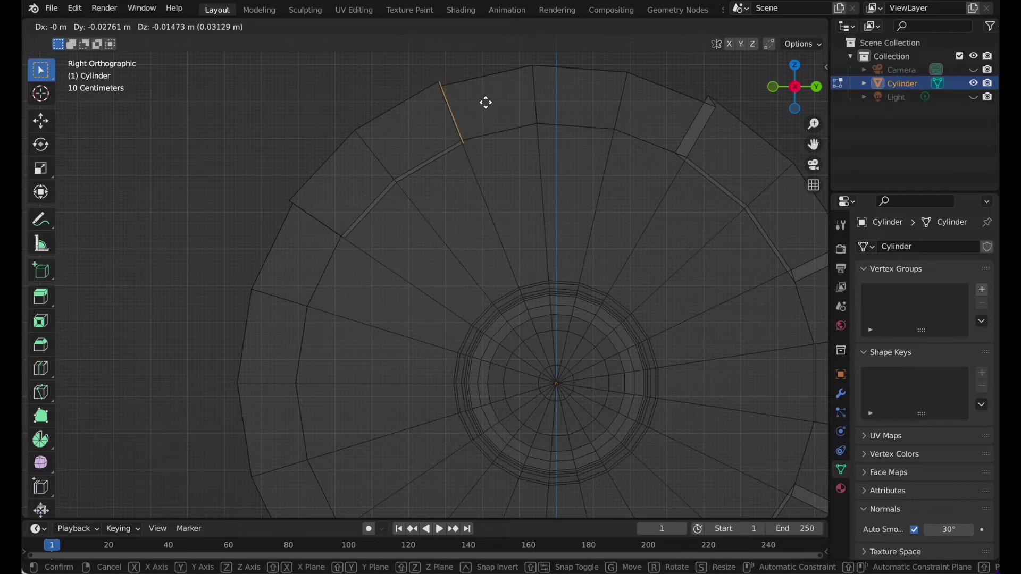
left_click(484, 101)
Step: Move the upper end edges of the upper-right rim block inward, about 0.028 m in Y and -0.015 m in Z
middle_click_drag(483, 101, 387, 112, "shift")
left_click(589, 133)
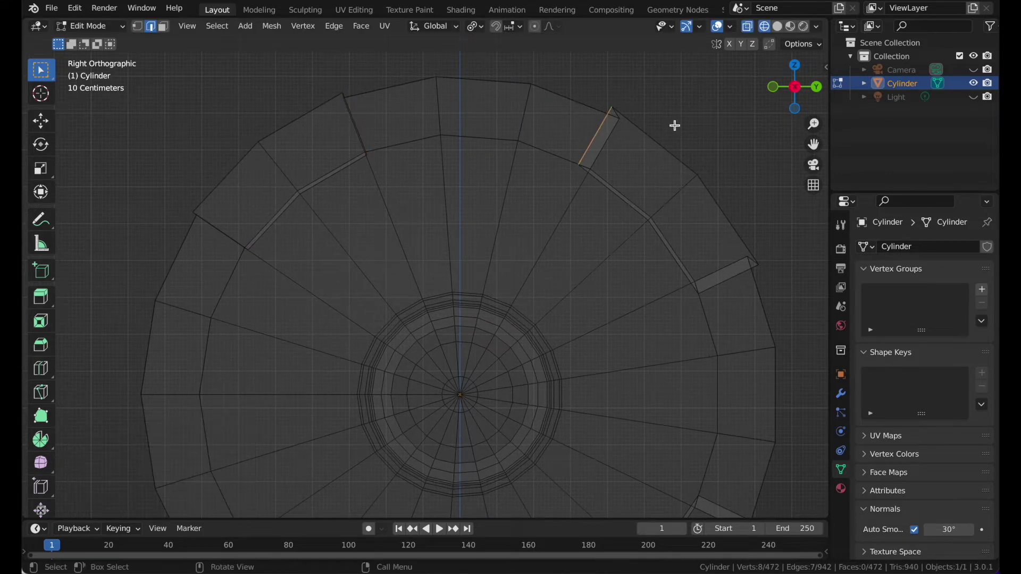
key("g")
left_click(685, 129)
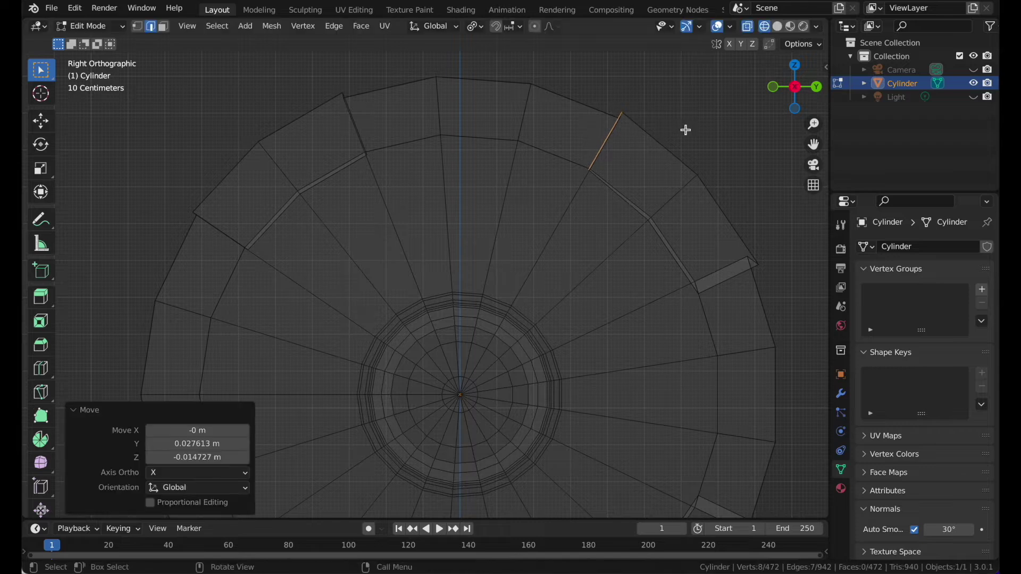
Step: Move the upper end edges of the lower-left rim block about 0.022 m in Y and -0.024 m in Z, and return to solid shading in Object Mode
scroll(685, 130, "right", 5, "shift")
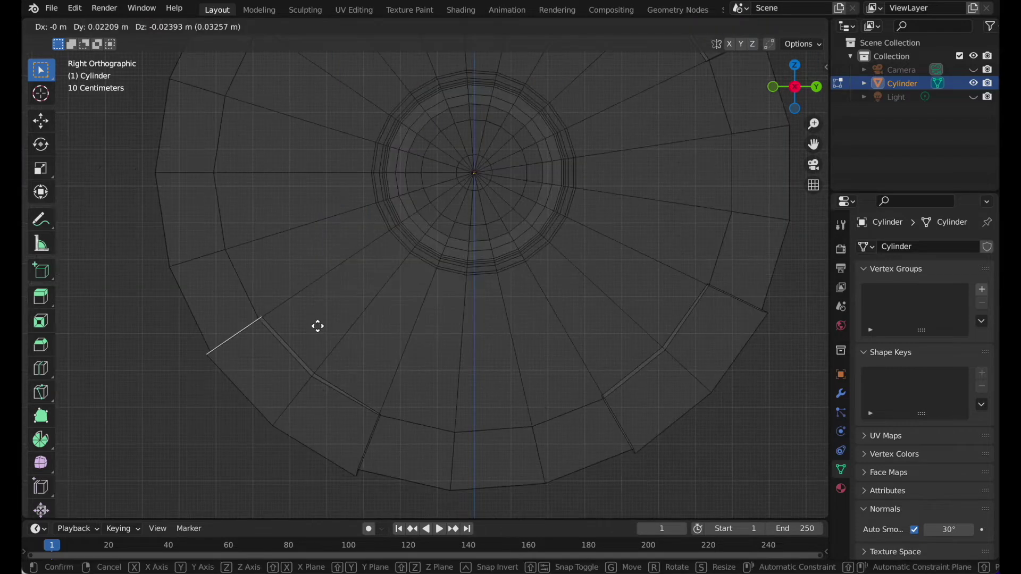
left_click(317, 326)
key("z")
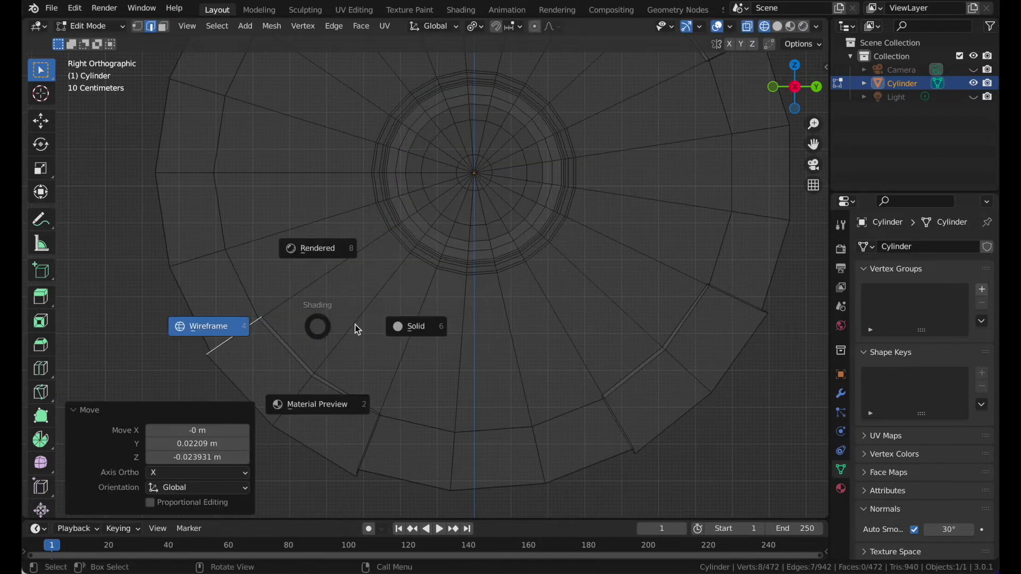
left_click(406, 325)
key("Tab")
Step: Examine the wheel's rim blocks and hub from the front, side and rear
scroll(460, 222, "down", 3)
scroll(459, 222, "right", 10)
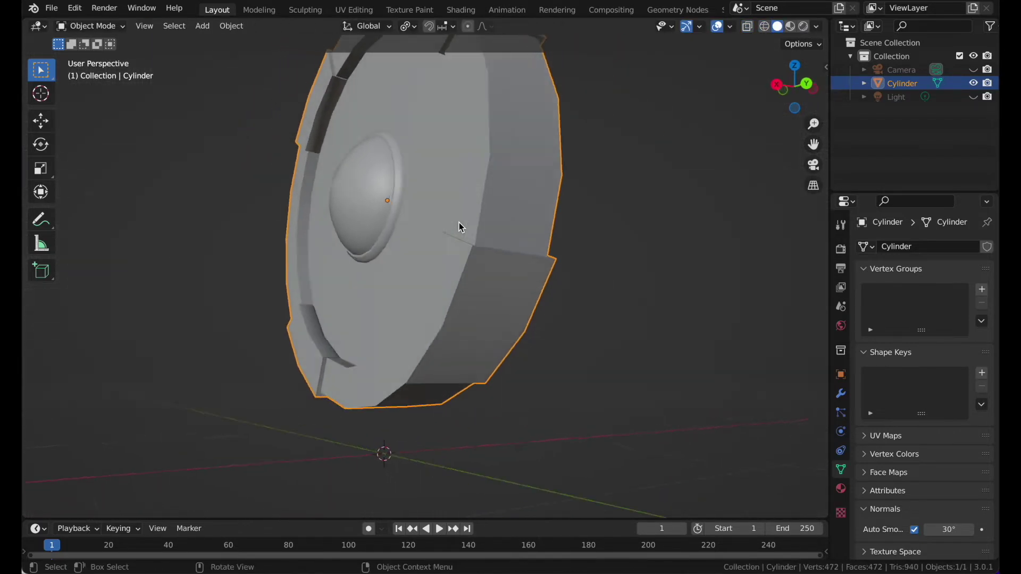
scroll(459, 222, "left", 10)
scroll(458, 222, "up", 4, "shift")
scroll(462, 225, "right", 5)
scroll(462, 225, "left", 5)
scroll(462, 224, "down", 3)
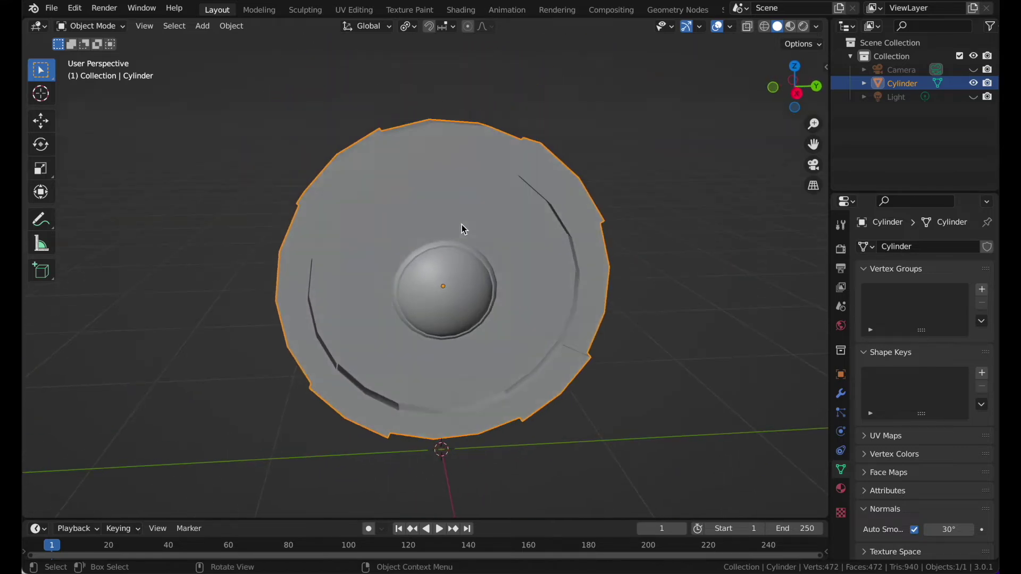
scroll(461, 224, "right", 10)
scroll(462, 225, "left", 6)
scroll(462, 225, "left", 5)
Step: In Top Orthographic wireframe view, select the vertices in the band across the hub's center in vertex select mode
key("Tab")
scroll(461, 225, "left", 5)
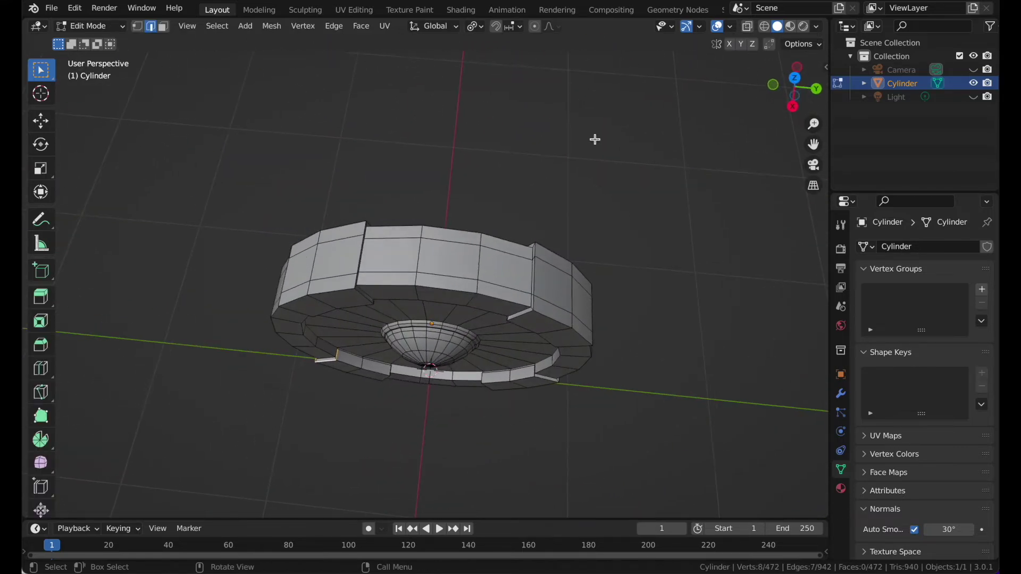
left_click(800, 83)
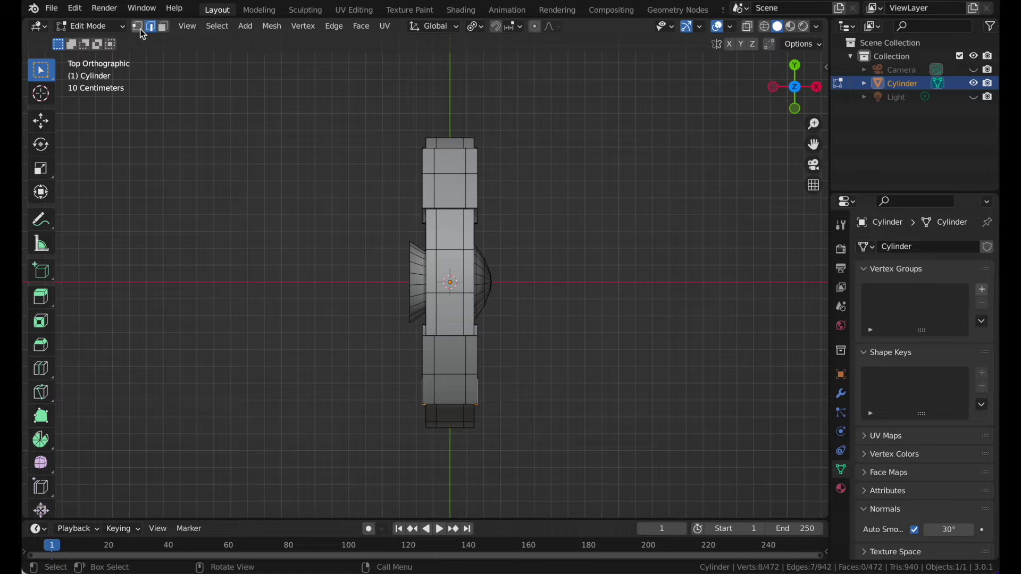
key("z")
left_click(404, 267)
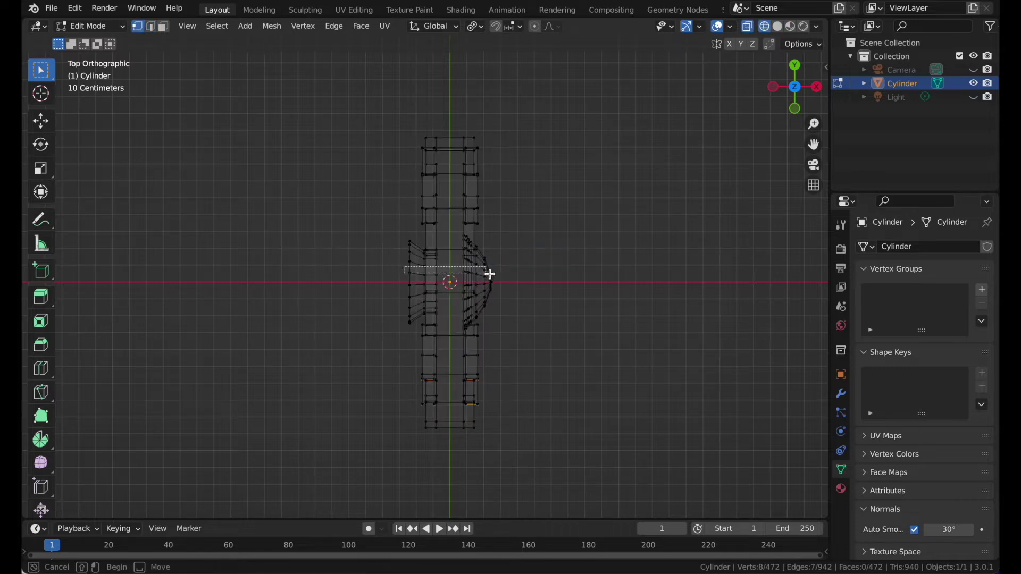
left_click_drag(514, 288, 514, 288)
Step: Try to move the selected hub vertices along the X axis without proportional editing
key("g")
key("y")
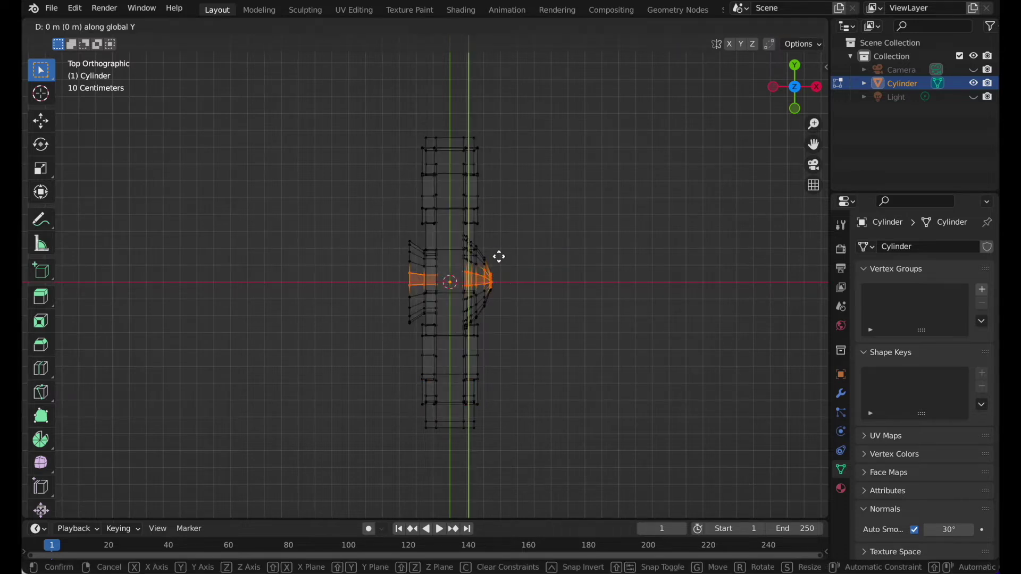
key("x")
left_click(506, 255)
key("ctrl+z")
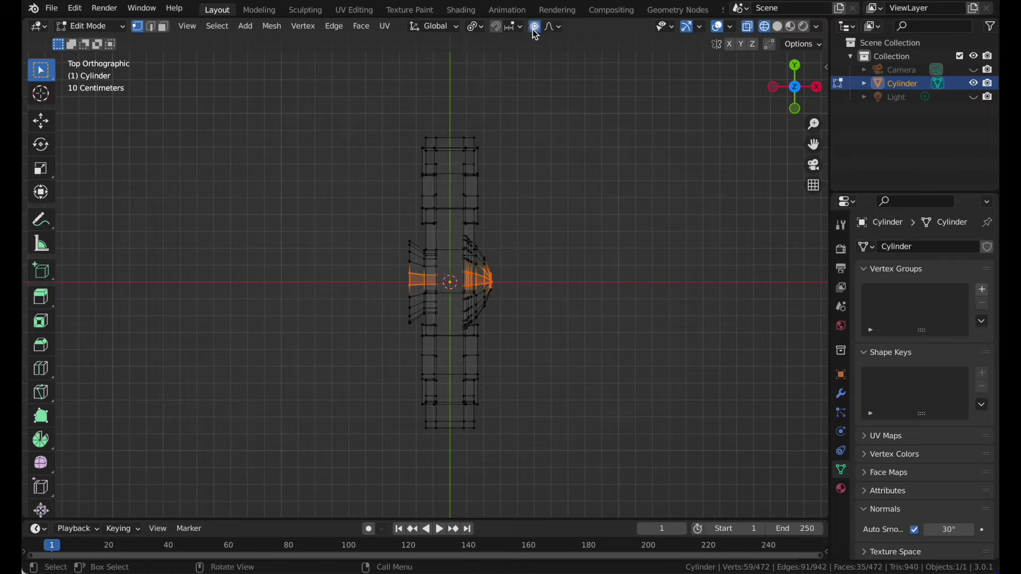
Step: Move the selected hub vertices about 0.1 m along X with Smooth proportional editing at size 1.794 m, and return to solid shading in Object Mode
key("g")
key("x")
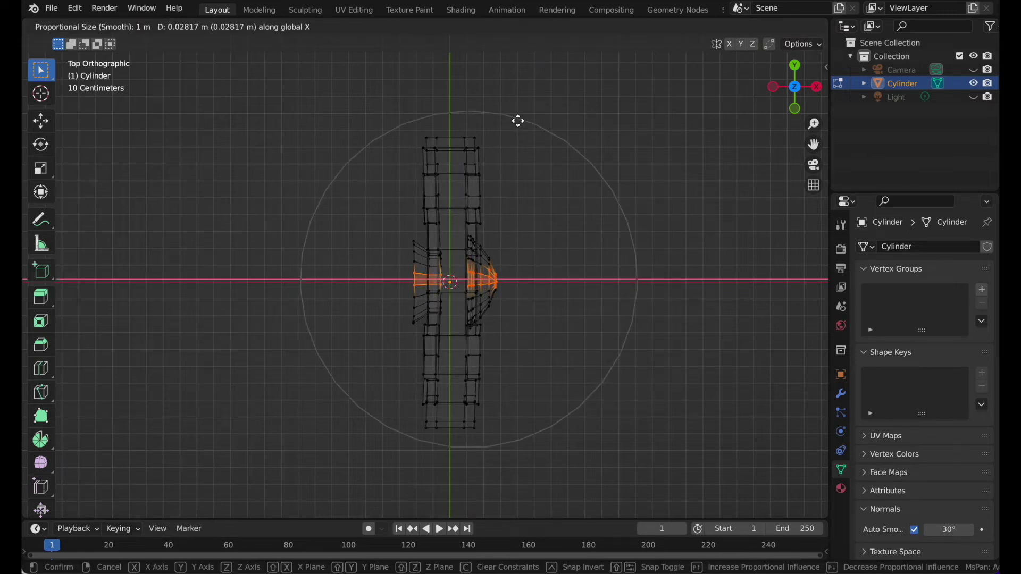
scroll(517, 119, "down", 6)
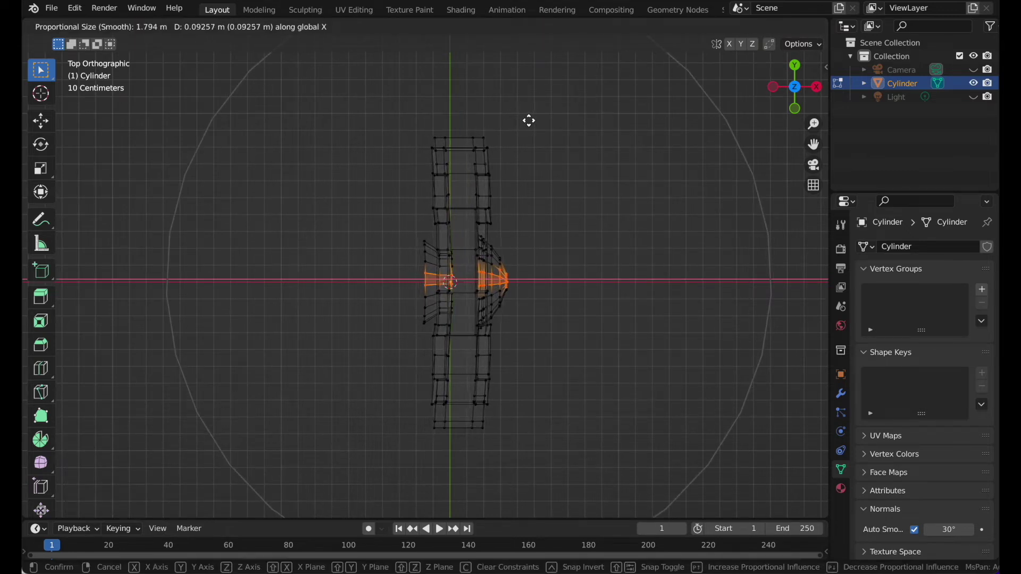
left_click(530, 120)
key("z")
left_click(569, 130)
key("Tab")
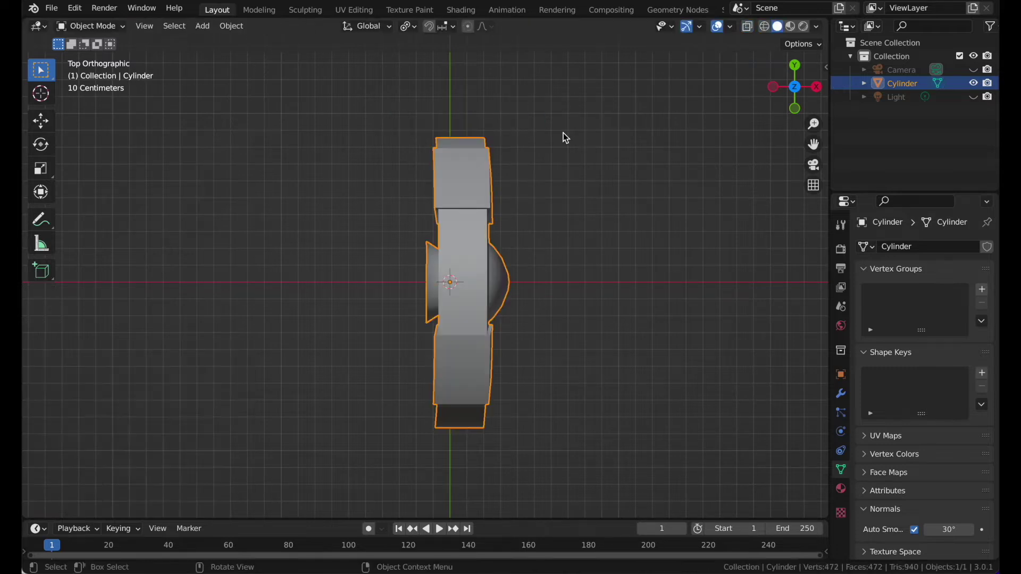
left_click(563, 133)
middle_click_drag(563, 133, 563, 133)
Step: Select the rings of flat disc faces on the wheel's front and rear, and separate them into a new object
left_click(424, 184)
key("Tab")
middle_click_drag(424, 184, 424, 185)
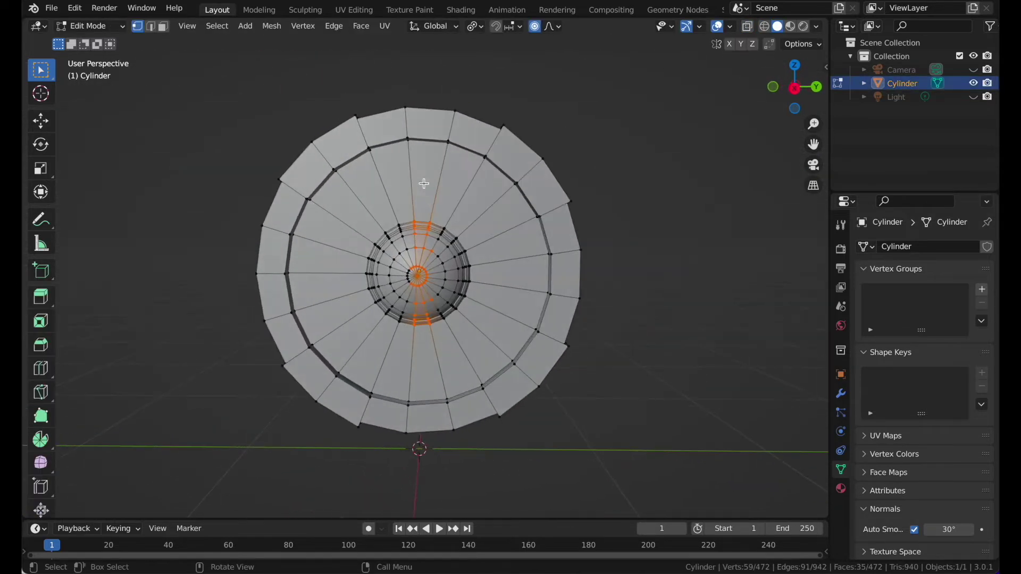
scroll(423, 185, "up", 2)
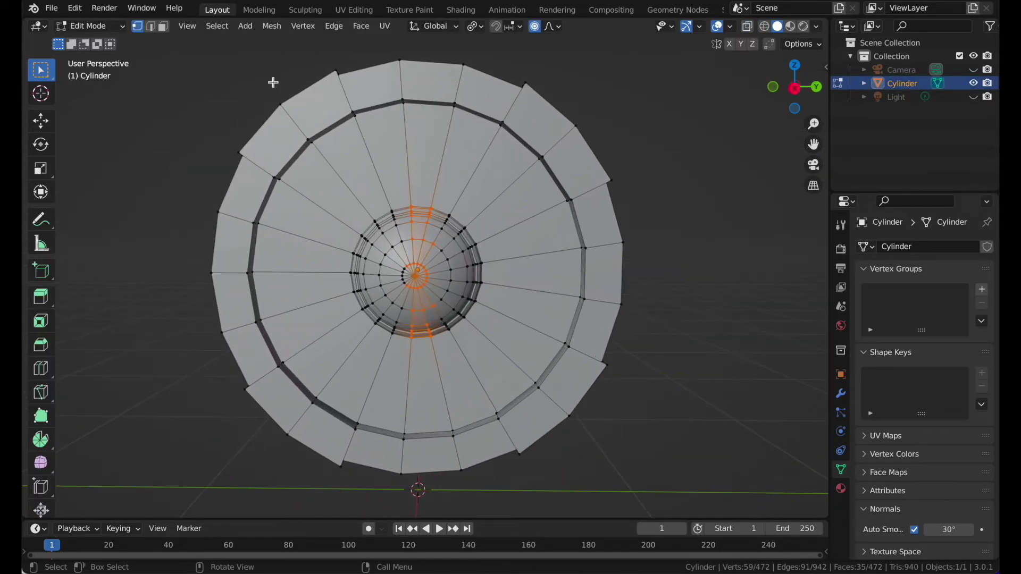
left_click(341, 162)
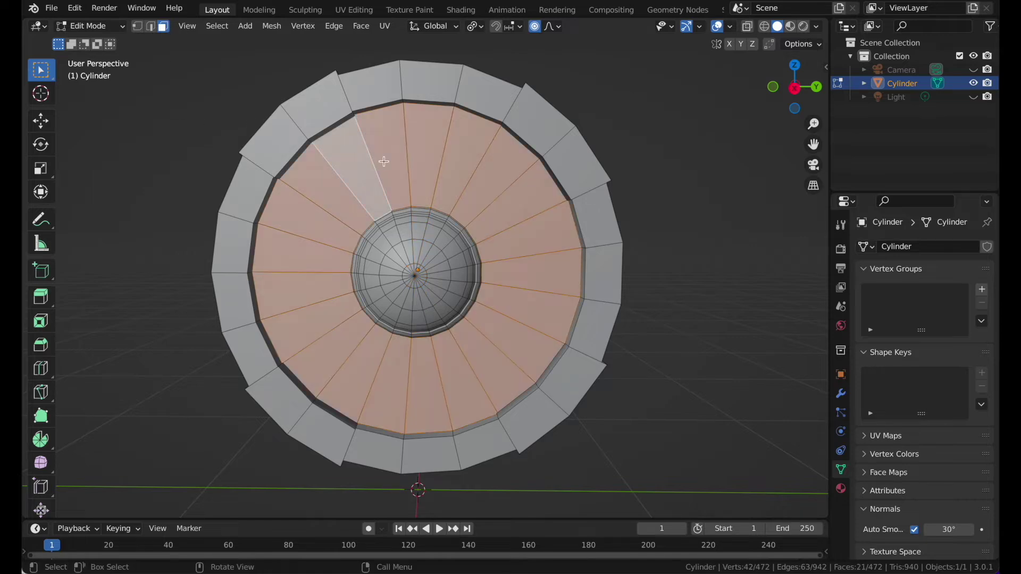
mouse_move(384, 161)
middle_mouse_down()
mouse_move(412, 152)
mouse_move(400, 168)
middle_mouse_up()
key("p")
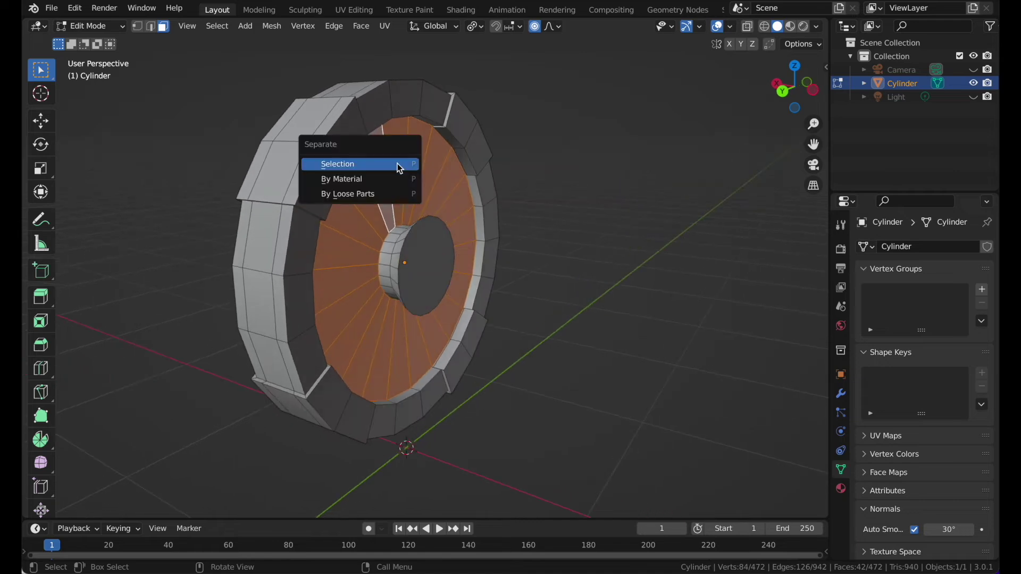
left_click(400, 168)
Step: In Edit Mode on the rim object, select the face loops of the two upper raised rim blocks
key("Tab")
middle_click_drag(629, 138, 551, 142)
key("Tab")
middle_click_drag(387, 178, 387, 181)
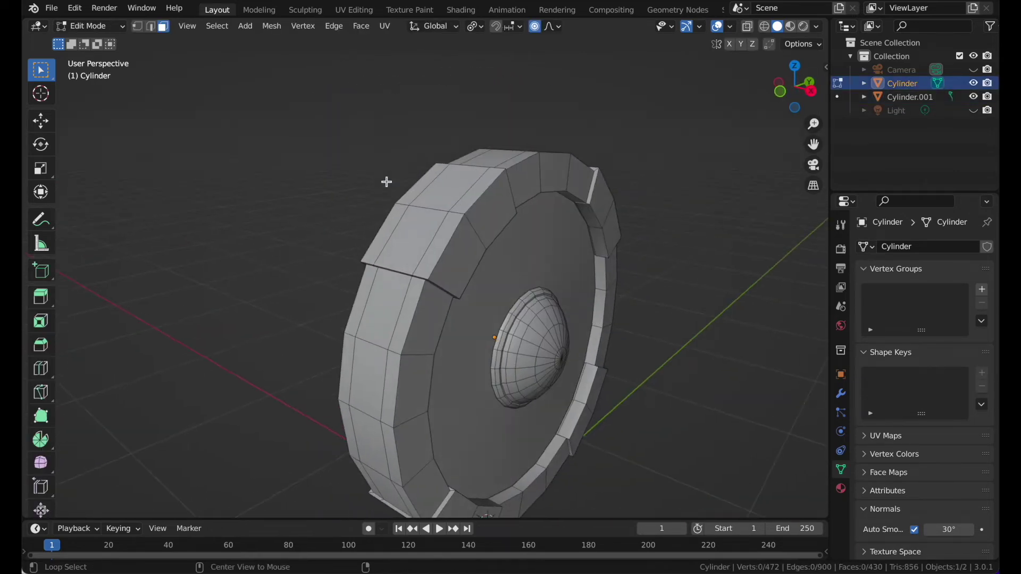
left_click(448, 240, "alt+shift")
left_click(486, 198, "alt+shift")
middle_click_drag(486, 198, 490, 198)
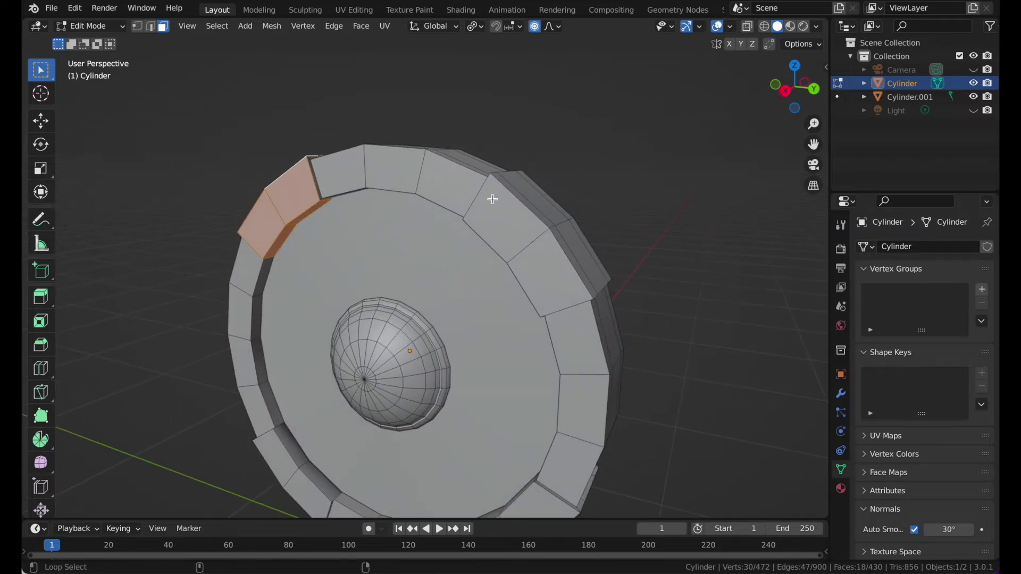
left_click(510, 196, "alt+shift")
left_click(566, 254, "alt+shift")
middle_click_drag(565, 255, 325, 205)
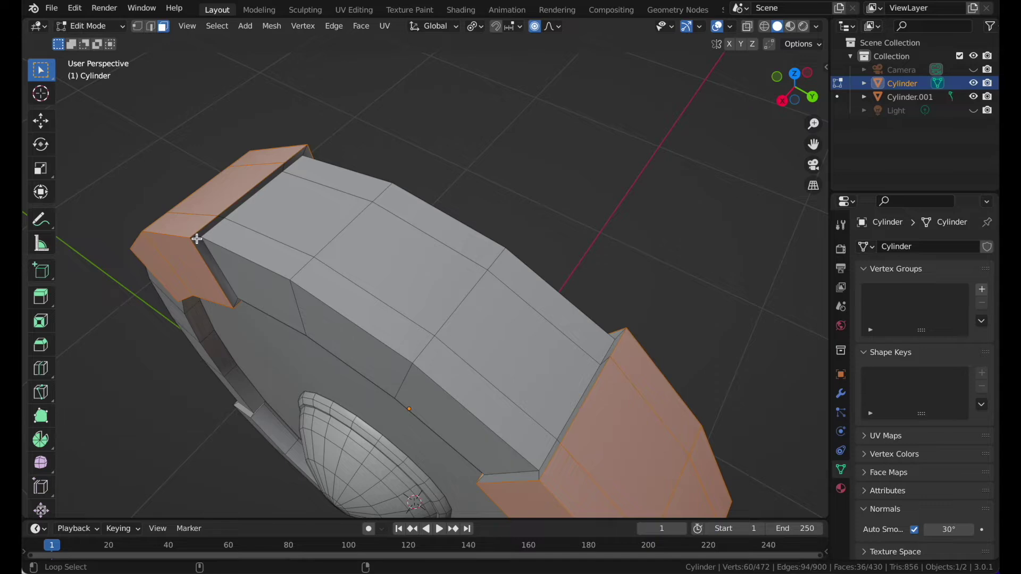
Step: Add the remaining end faces and the two lower raised blocks to the selection, and separate all four blocks into a new object
left_click(196, 239, "alt+shift")
middle_click_drag(196, 239, 196, 240)
left_click(529, 172, "alt+shift")
middle_click_drag(529, 276, 240, 440)
left_click(554, 276, "alt+shift")
left_click(438, 349, "alt+shift")
left_click(142, 410, "alt+shift")
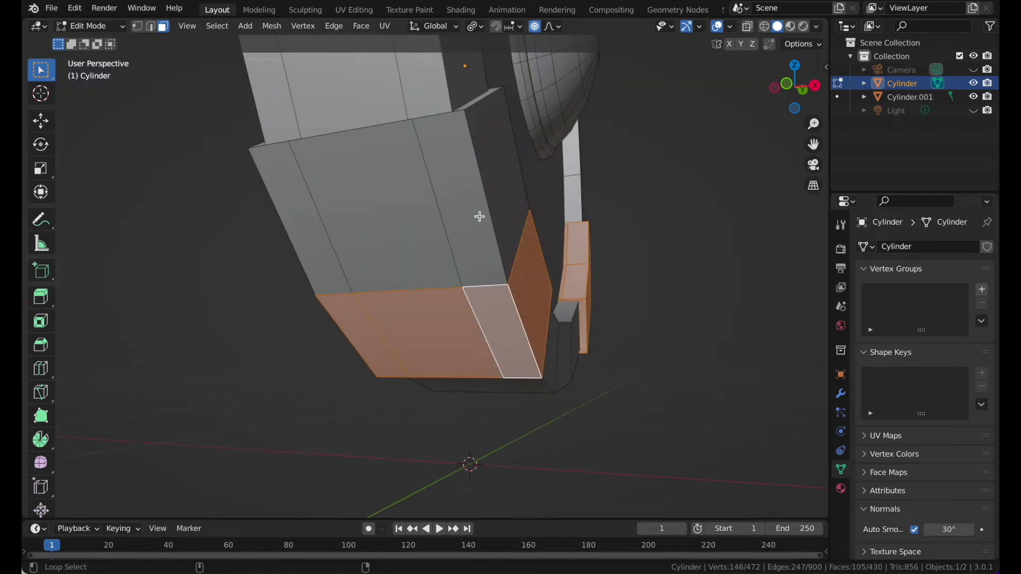
left_click(485, 212, "alt+shift")
middle_click_drag(485, 213, 484, 212)
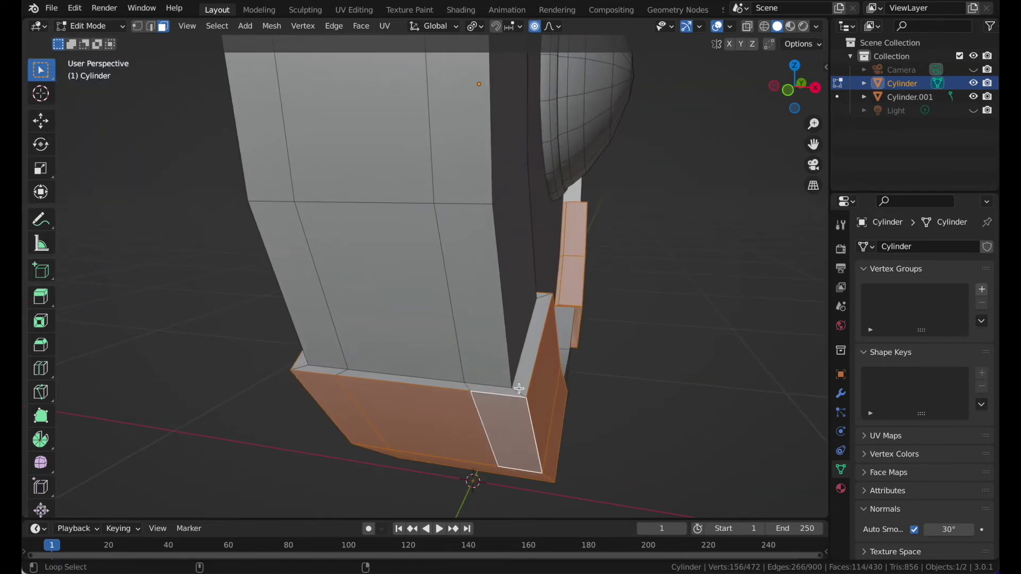
mouse_move(514, 248)
middle_mouse_down()
mouse_move(528, 239)
mouse_move(512, 249)
middle_mouse_up()
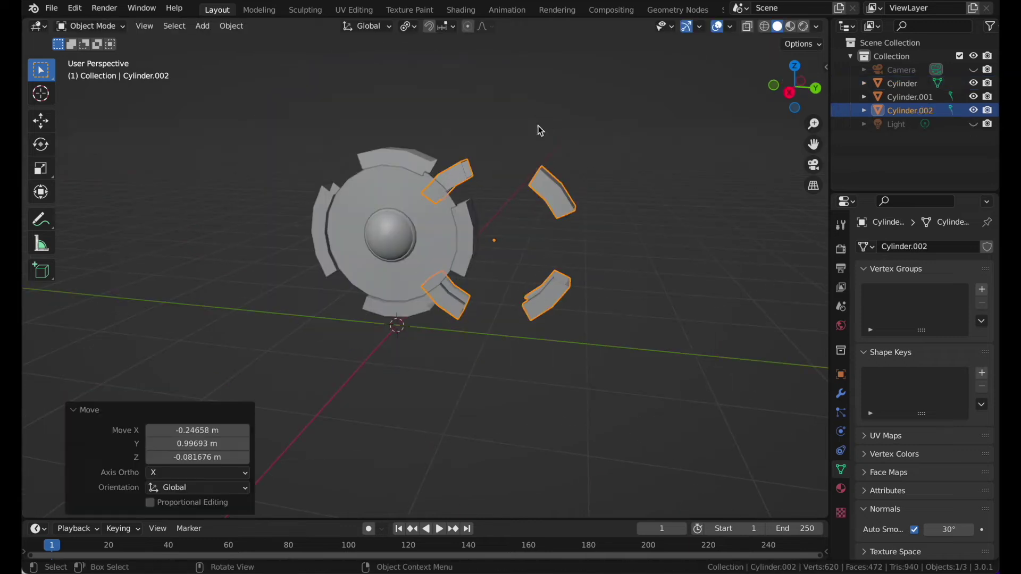
Step: Move the separated disc aside to check the parts, and undo the moves of the disc and the rim blocks
left_click(392, 219)
key("g")
left_click(298, 172)
key("ctrl+z")
key("ctrl+z")
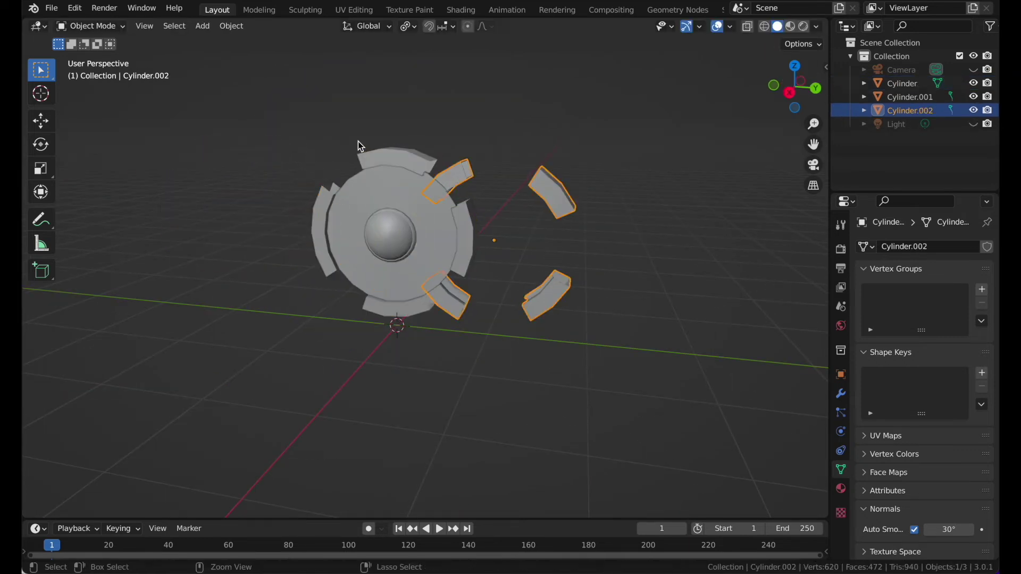
key("ctrl+z")
Step: Deselect the rim blocks and turn on the Face Orientation overlay
middle_click_drag(358, 142, 359, 141)
left_click(393, 107)
middle_click_drag(392, 107, 391, 107)
scroll(391, 107, "up", 4)
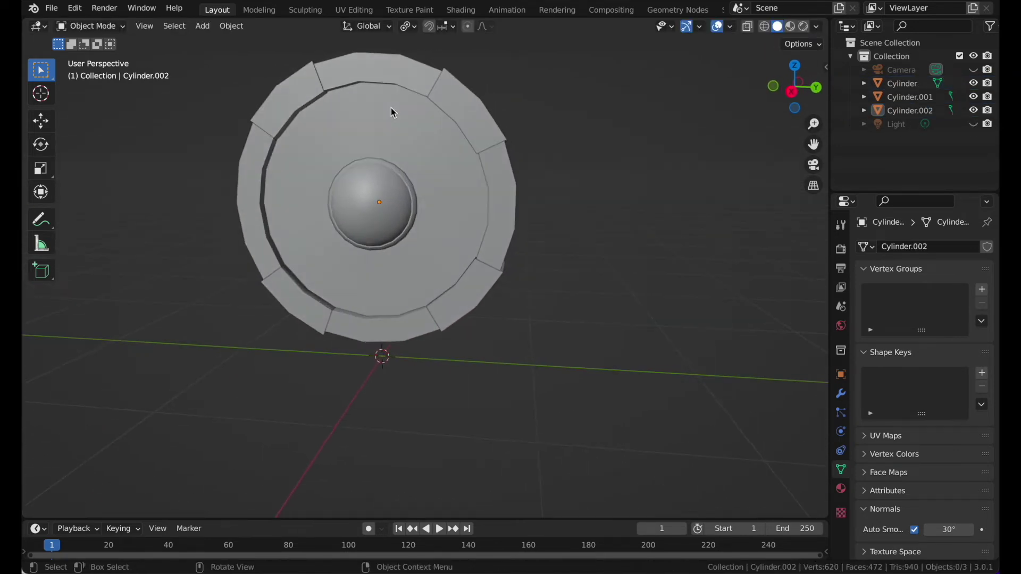
middle_click_drag(708, 48, 612, 108, "shift")
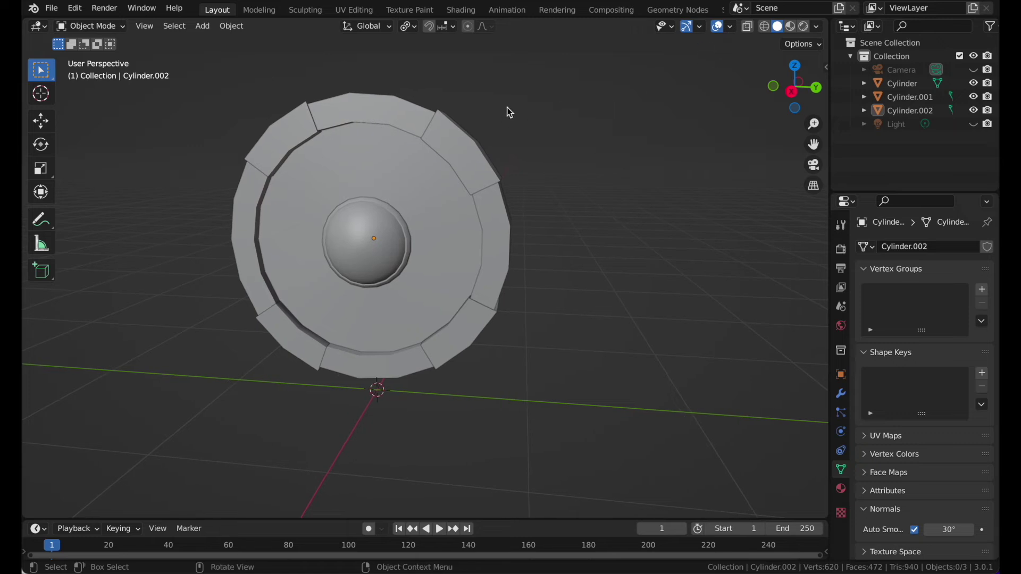
left_click(730, 27)
left_click(646, 273)
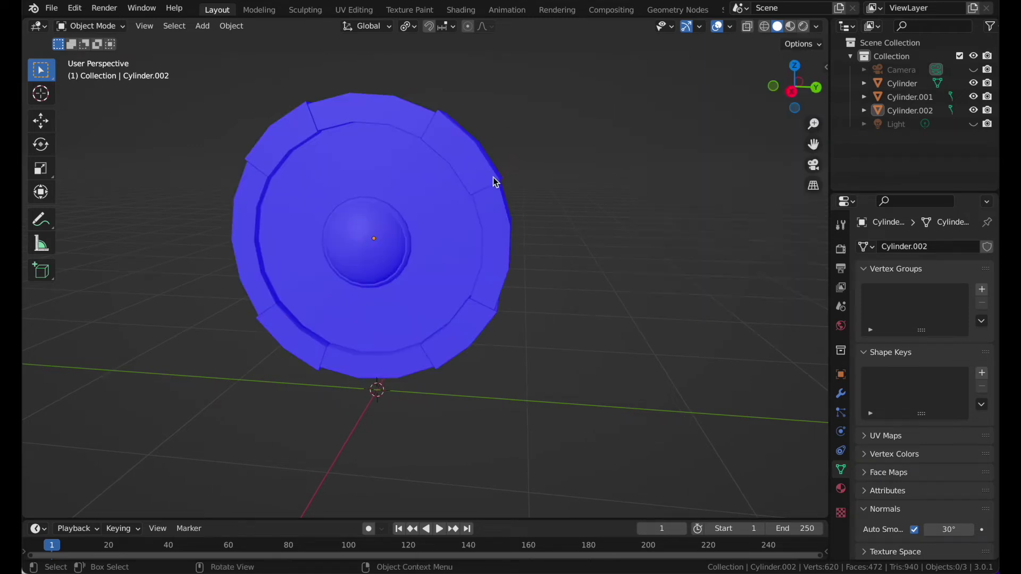
Step: Flip the normals of one upper-right face of the separated front disc and return to Object Mode
scroll(538, 116, "left", 15)
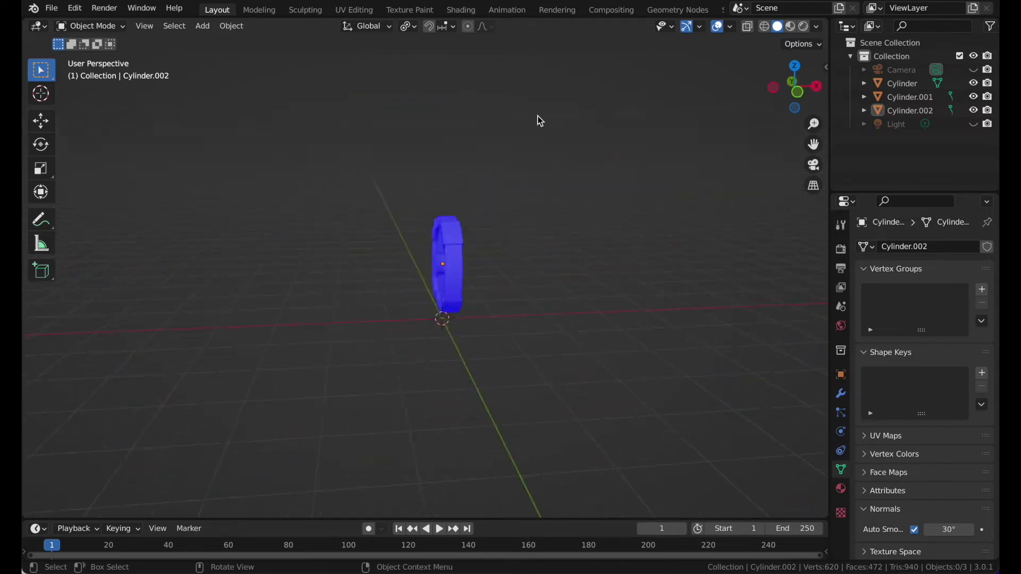
scroll(541, 121, "up", 4)
left_click(463, 144)
key("Tab")
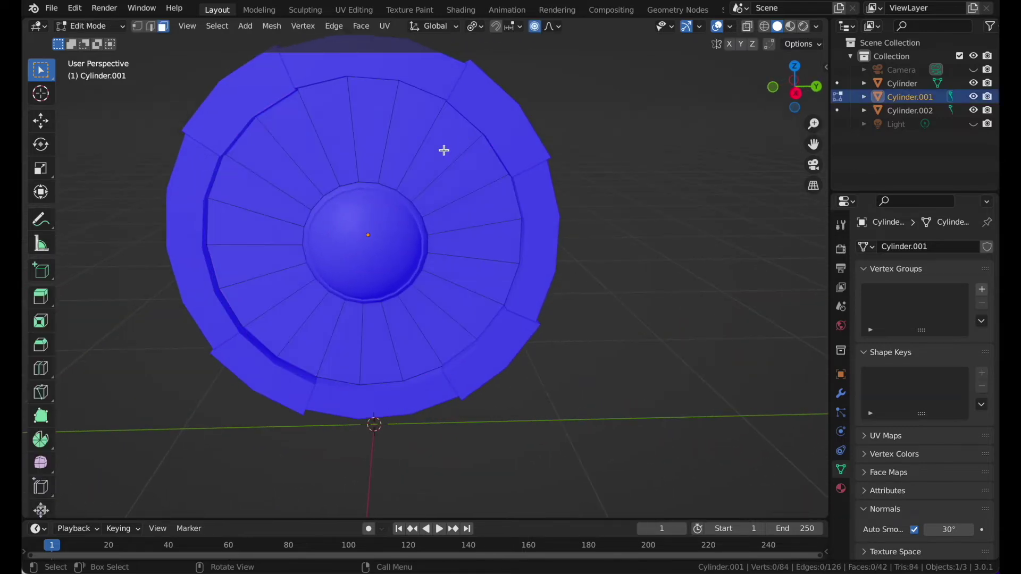
left_click(450, 142)
key("alt+n")
left_click(453, 142)
key("Tab")
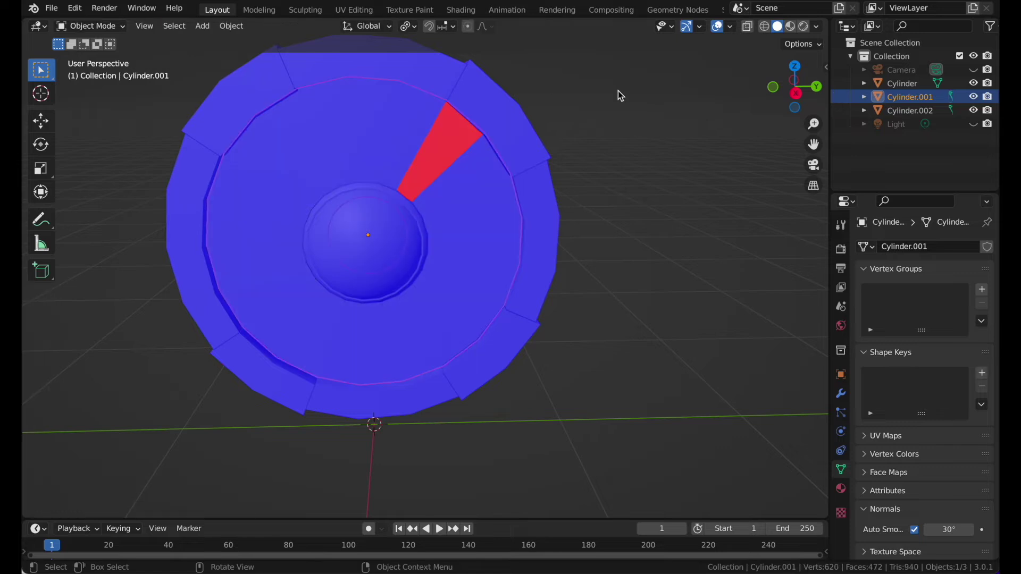
left_click(618, 94)
middle_click_drag(617, 93, 617, 94)
Step: Flip the normals of the red disc face back in Edit Mode
left_click(459, 189)
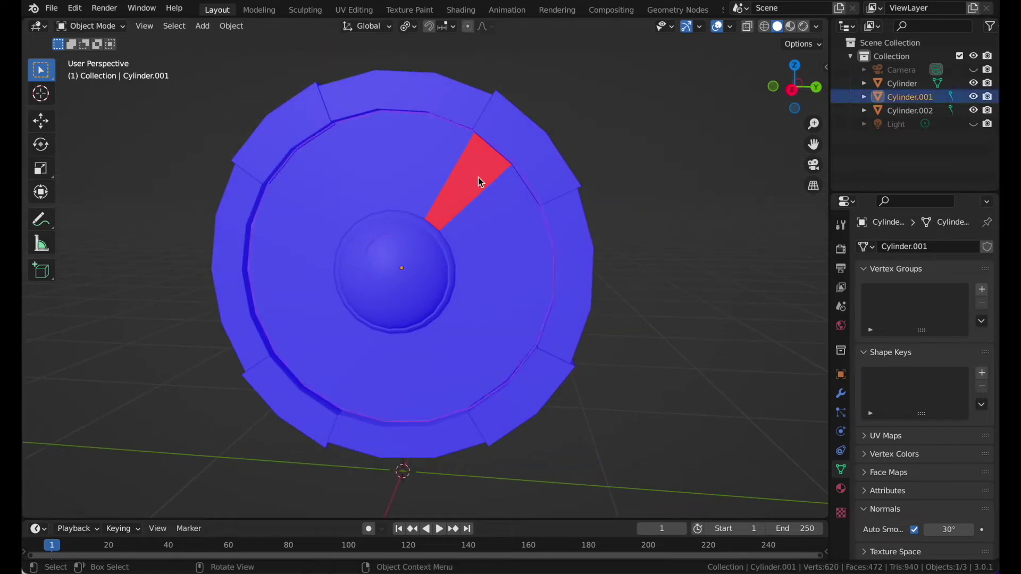
key("Tab")
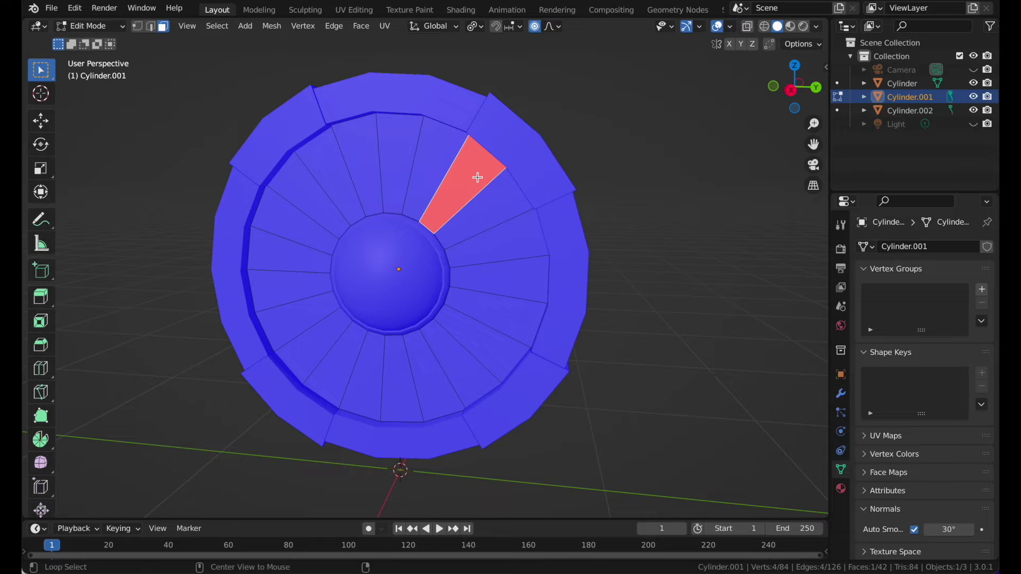
key("alt+n")
left_click(454, 184)
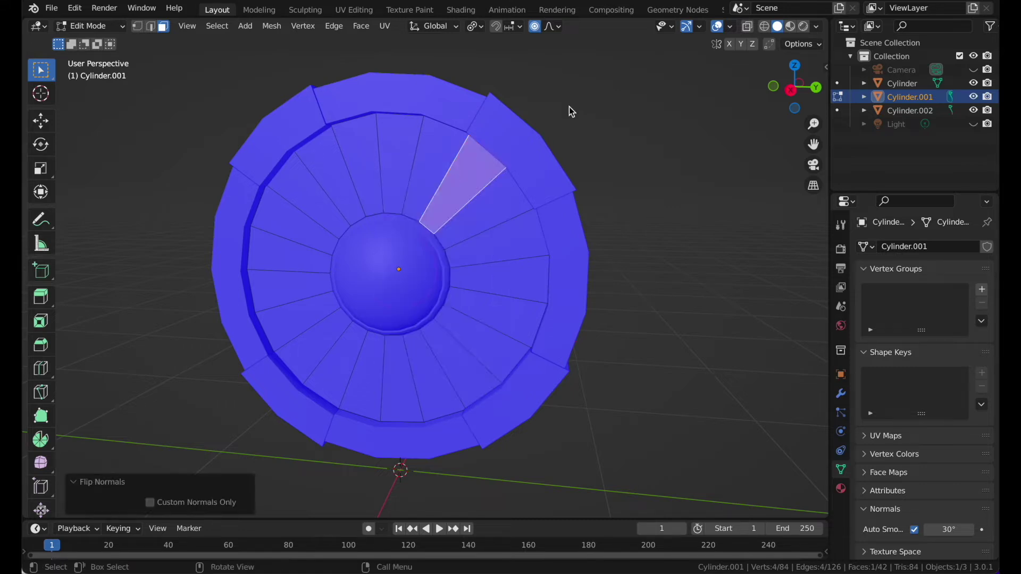
Step: Add five more spaced-out front disc faces to the selected one and flip the normals of all six
left_click(364, 160, "shift")
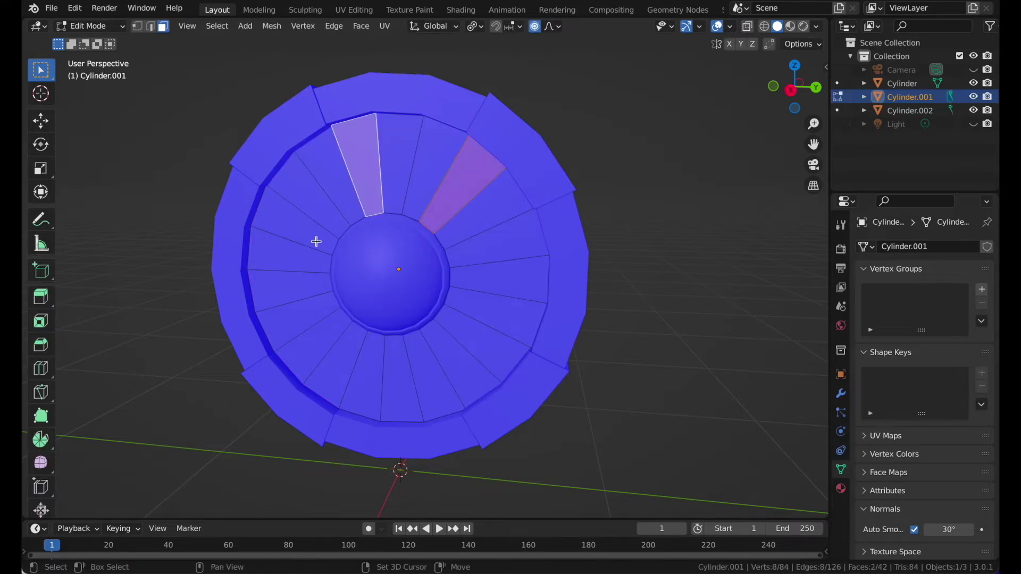
left_click(317, 239, "shift")
left_click(317, 346, "shift")
left_click(420, 370, "shift")
left_click(474, 301, "shift")
left_click(474, 293, "shift")
left_click(474, 292, "shift")
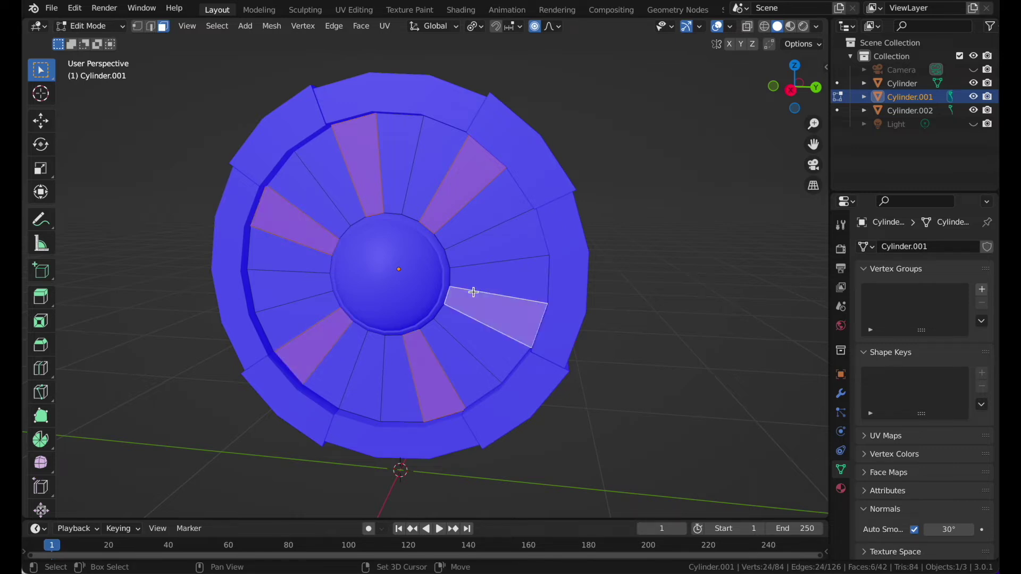
key("alt+n")
left_click(474, 293)
key("Tab")
key("Tab")
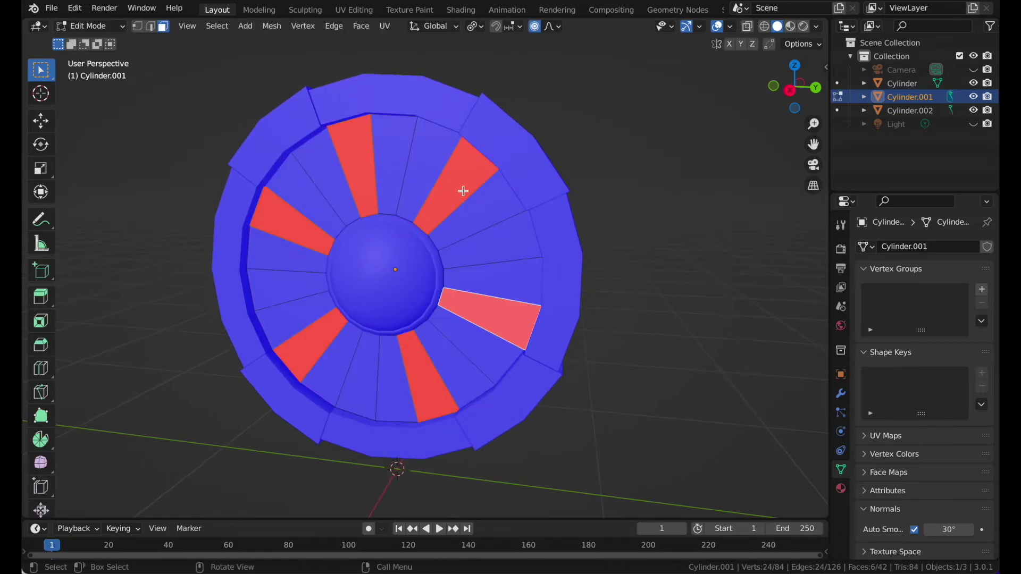
Step: Recalculate the normals of all the front disc's faces to point outward and return to Object Mode
left_click(437, 185)
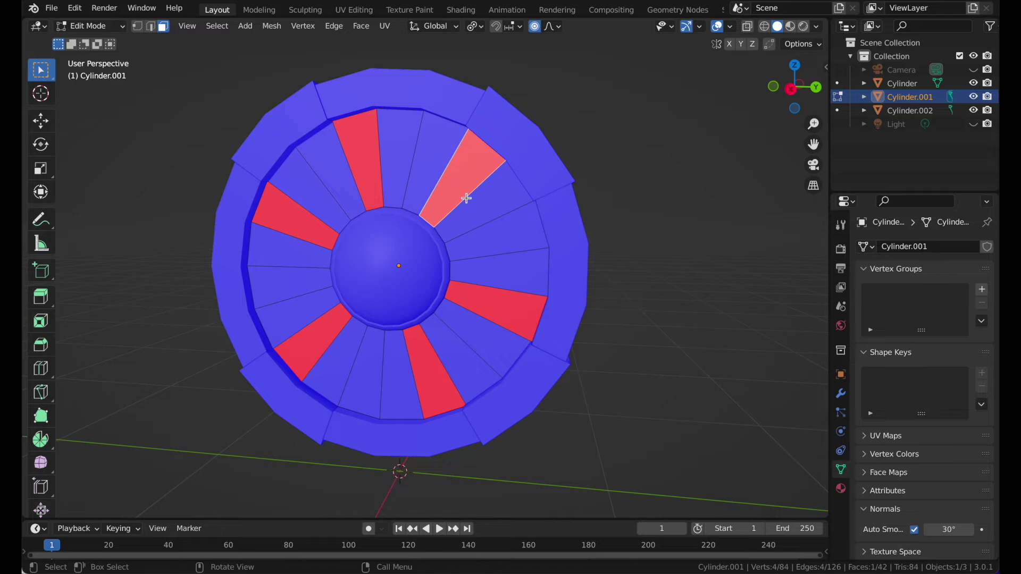
key("a")
key("alt+n")
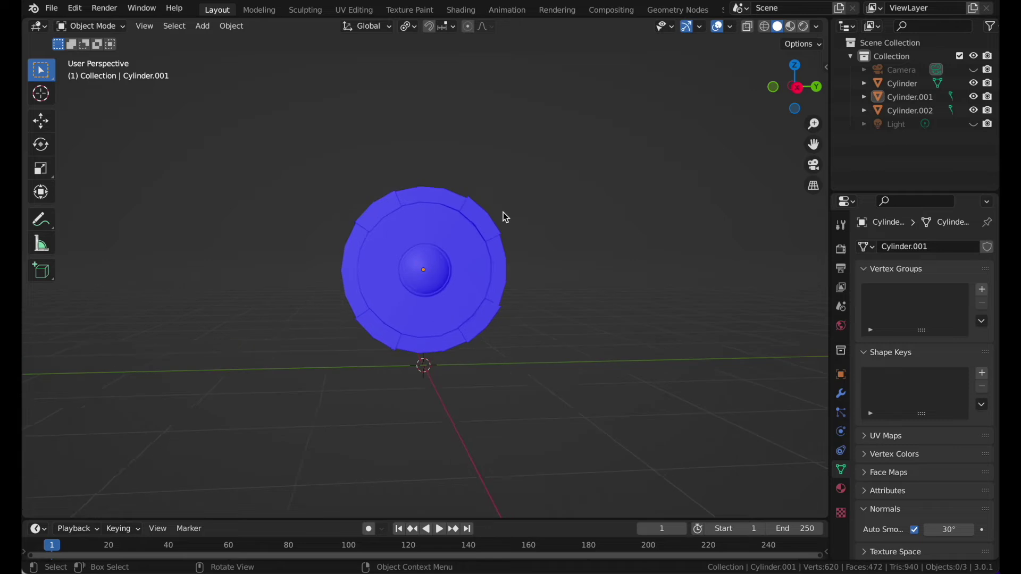
Step: Turn off the Face Orientation overlay and switch the viewport to Material Preview shading
scroll(505, 217, "up", 2)
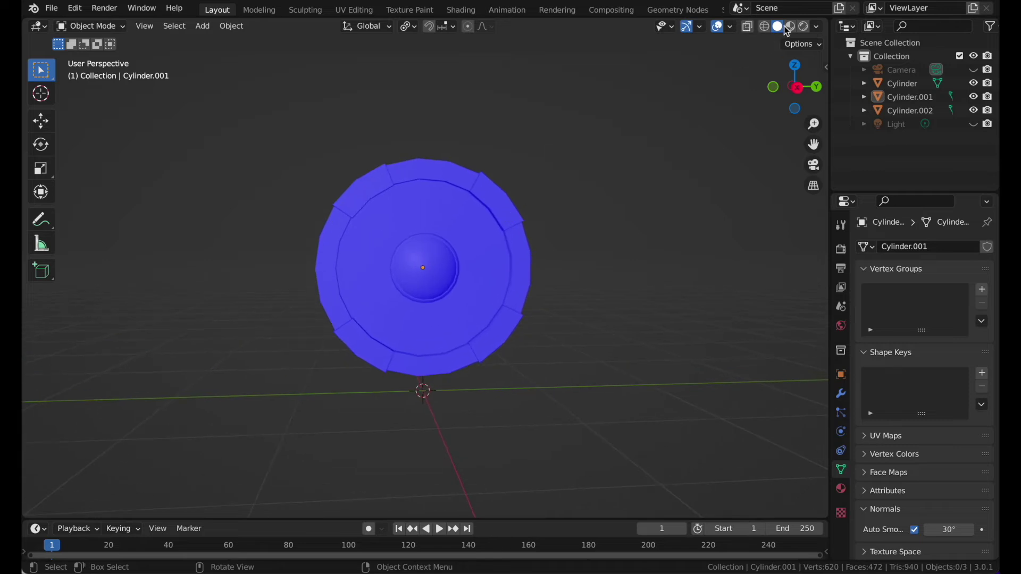
left_click(731, 27)
left_click(645, 273)
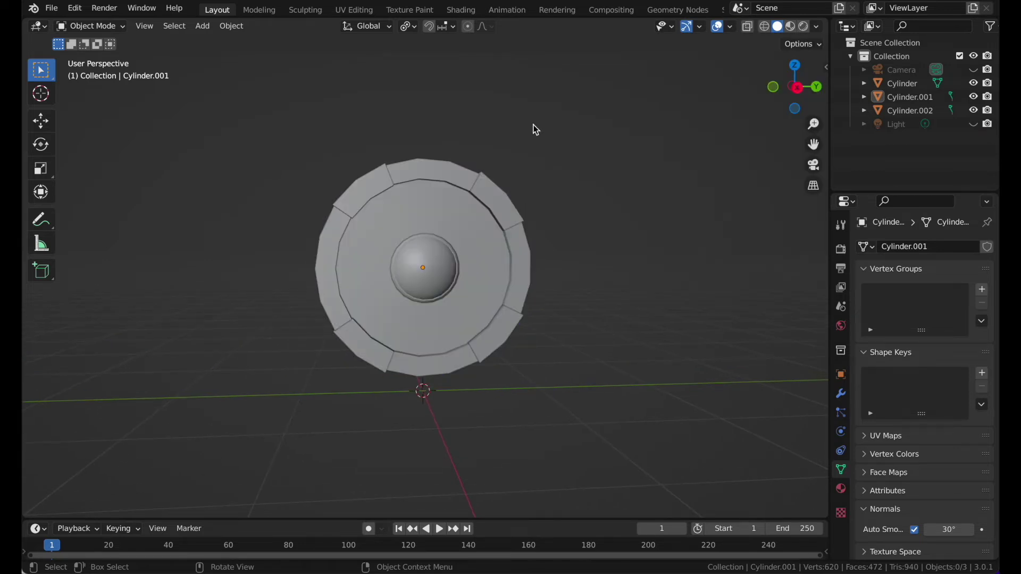
key("z")
left_click(504, 196)
Step: Give the separated front disc a new material with an Image Texture as its base color
left_click(418, 230)
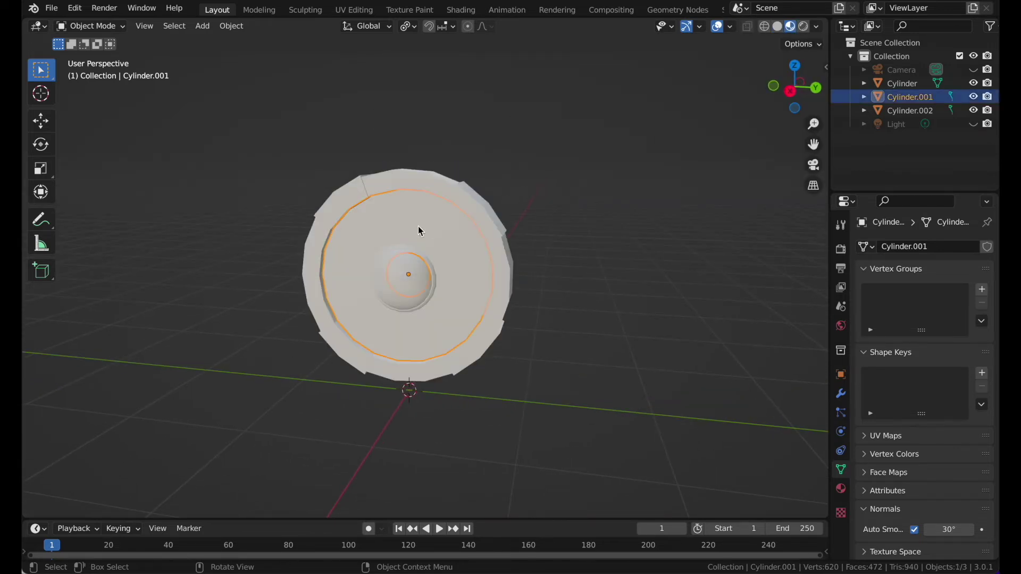
scroll(419, 230, "up", 1)
left_click(840, 488)
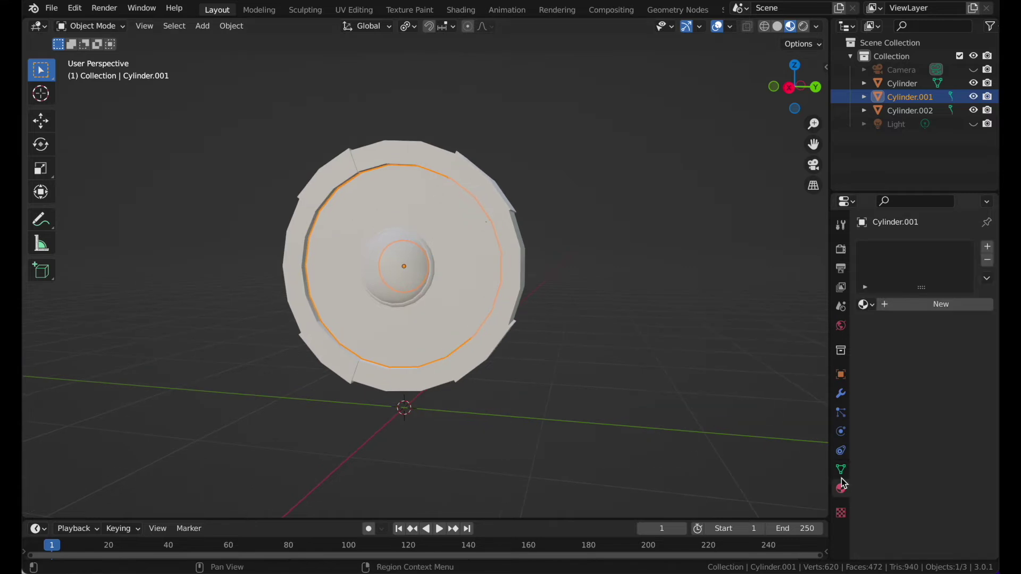
left_click(902, 305)
left_click(916, 450)
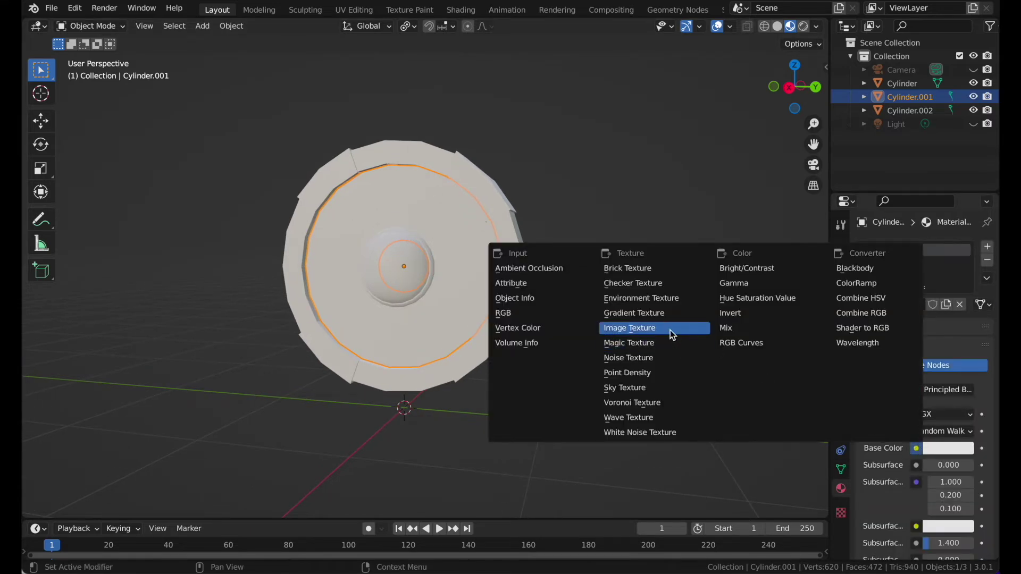
left_click(670, 330)
Step: Create a new 4060 × 4060 px image of generated type UV Grid for the disc's texture
left_click(907, 470)
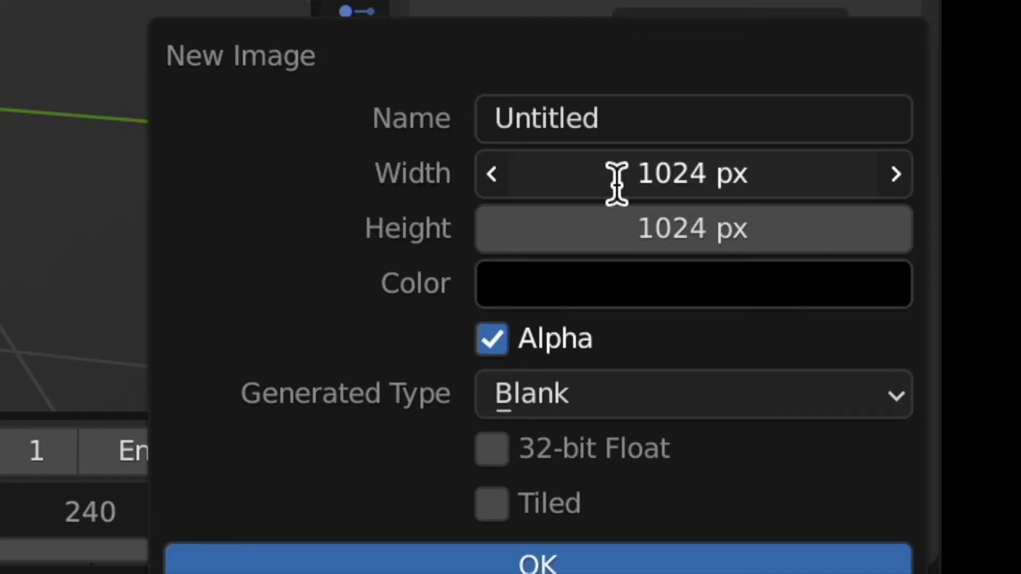
left_click(912, 456)
type("4060")
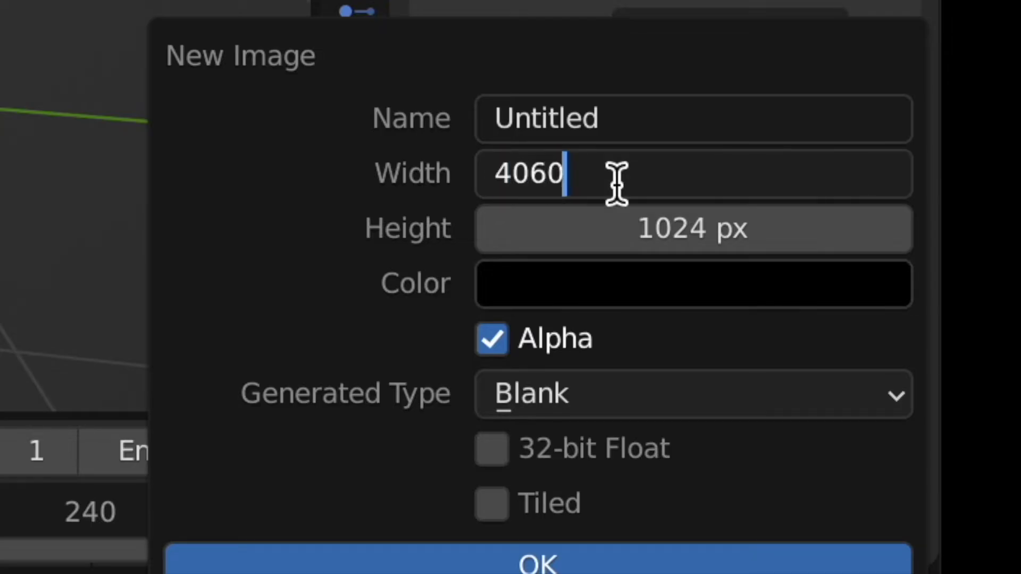
key("Return")
left_click(596, 230)
type("4060")
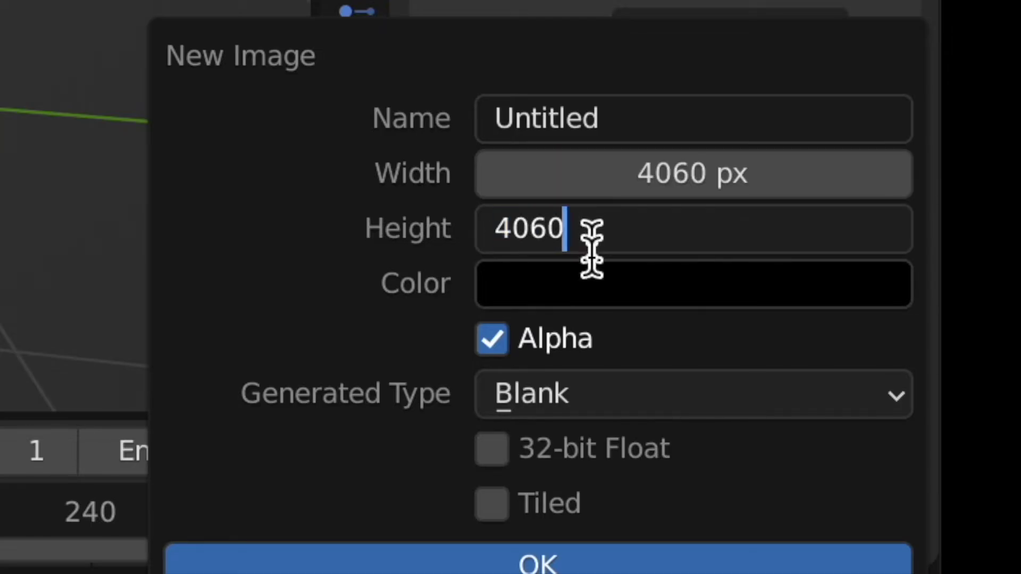
key("Return")
left_click(587, 417)
left_click(568, 285)
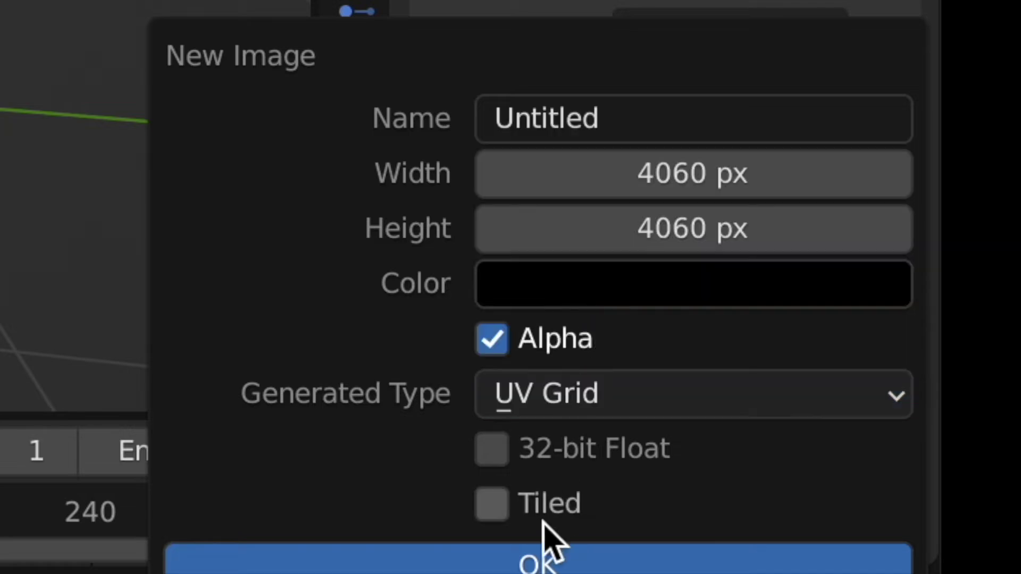
left_click(542, 562)
Step: Unwrap all faces of the front disc with Smart UV Project at its default settings and return to Object Mode
scroll(533, 163, "left", 3)
key("Tab")
scroll(532, 164, "right", 10)
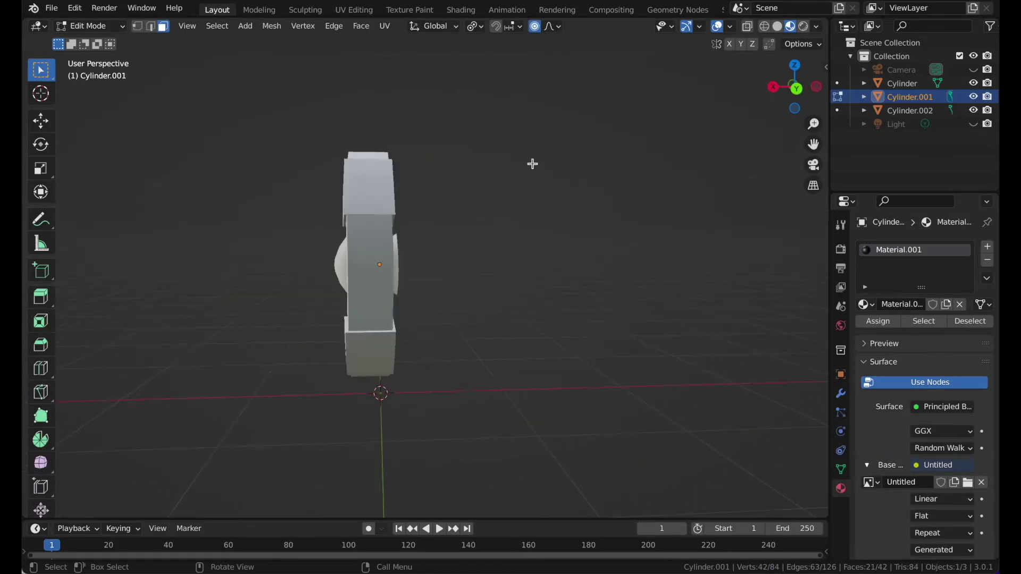
middle_click_drag(532, 164, 531, 165)
key("Tab")
key("Tab")
key("a")
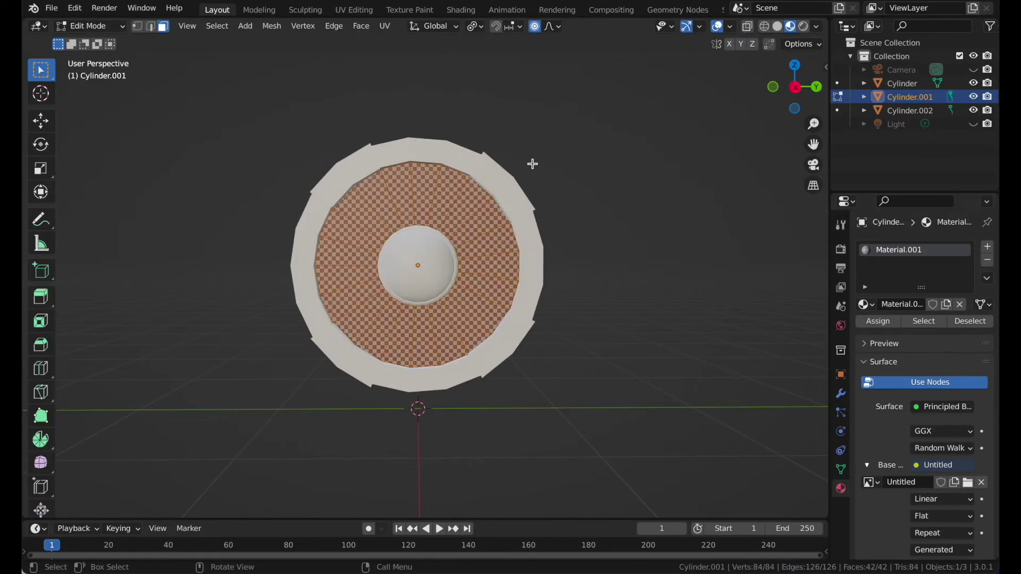
key("u")
left_click(531, 161)
left_click(550, 276)
key("Tab")
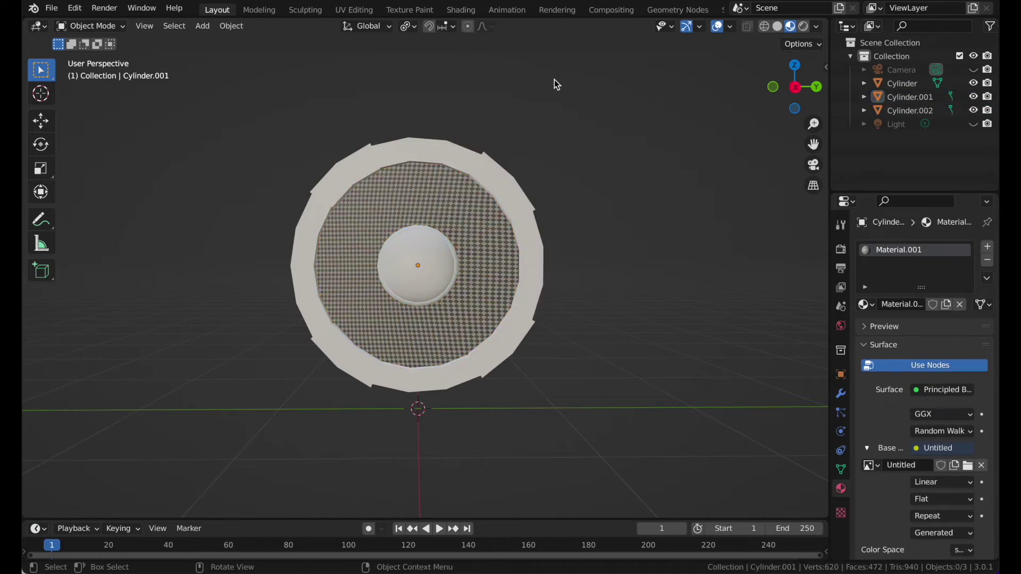
Step: Give the four separated rim blocks a new material with a new 4060 × 4060 px UV Grid image texture as base color
left_click(500, 174)
left_click(920, 306)
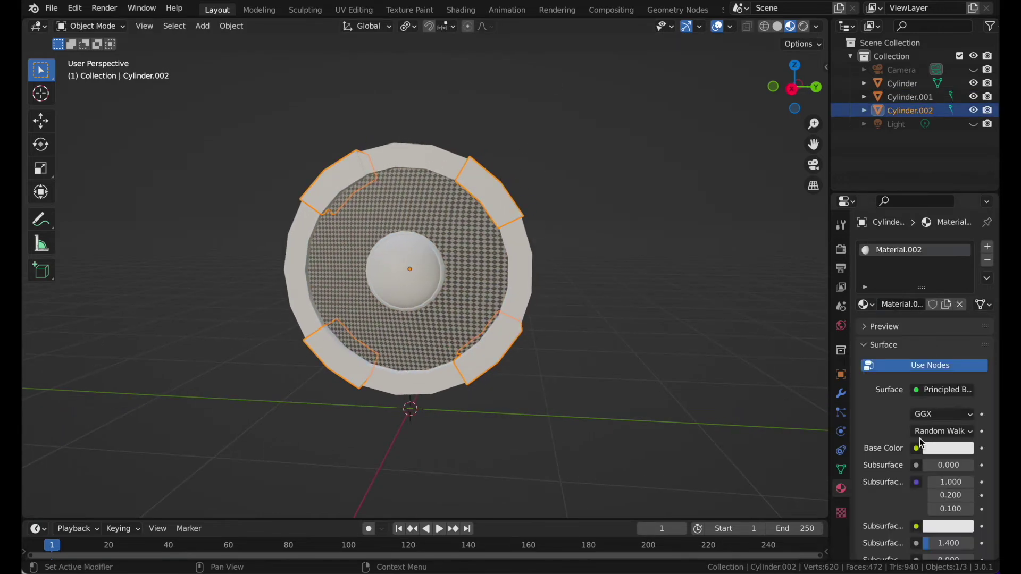
left_click(916, 449)
left_click(630, 328)
left_click(898, 471)
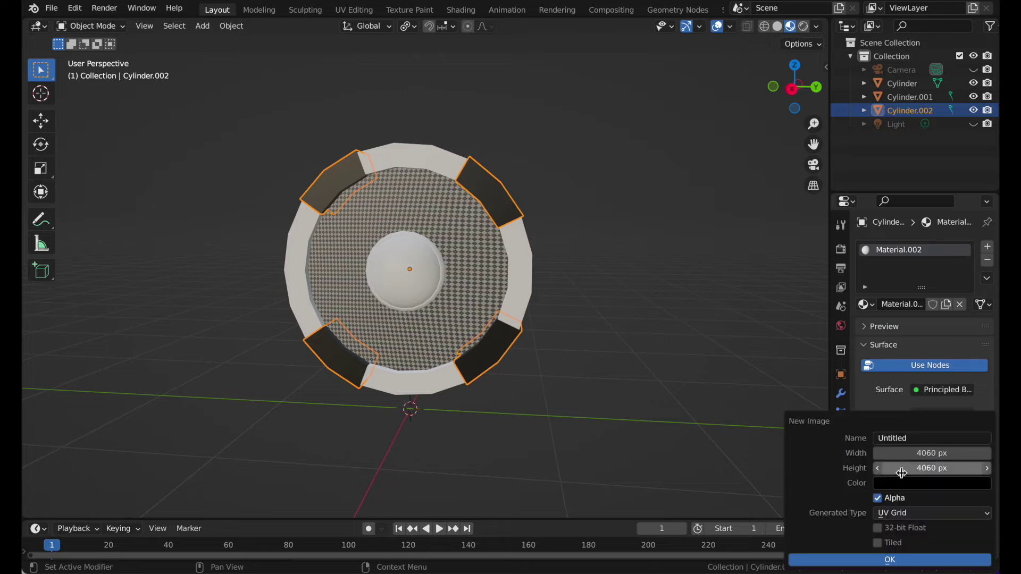
left_click(897, 558)
Step: Unwrap all faces of the separated rim blocks with Smart UV Project at its default settings and return to Object Mode
key("Tab")
key("u")
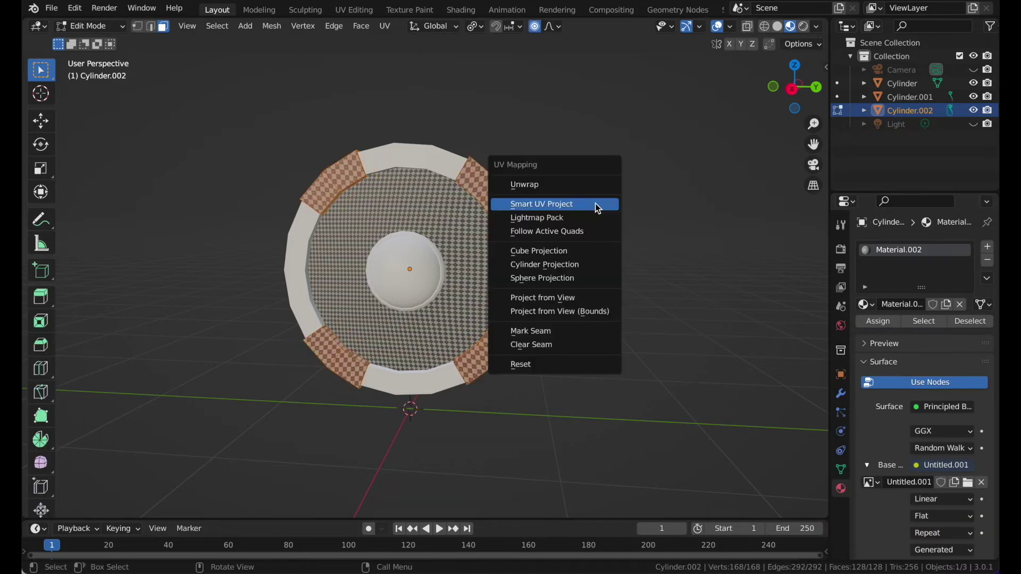
left_click(599, 205)
left_click(599, 313)
middle_click_drag(576, 160, 573, 150)
key("Tab")
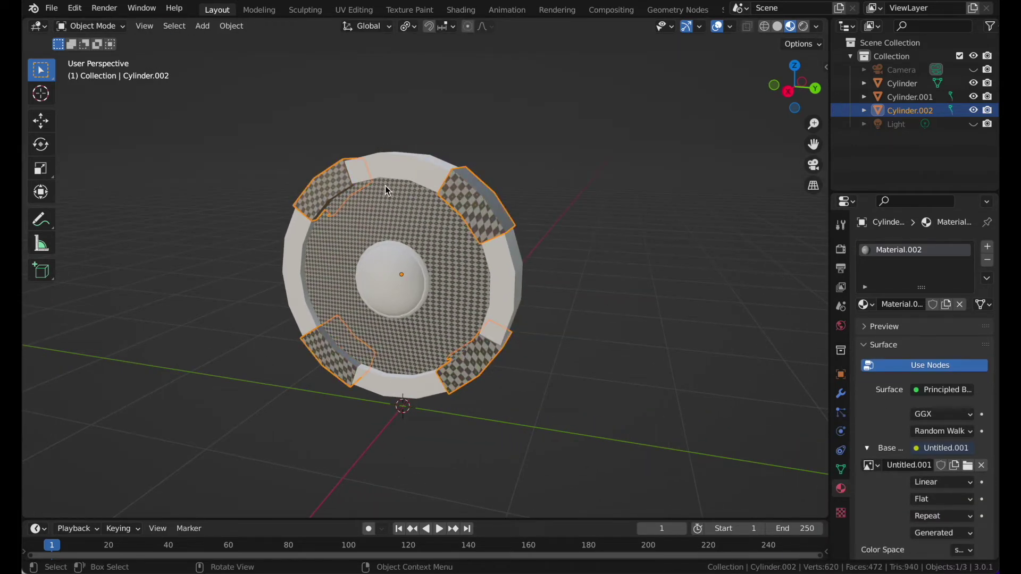
Step: Give the main body with the domed hub a new material with a new UV Grid image texture as base color
left_click(388, 189)
left_click(414, 164)
middle_click_drag(415, 164, 413, 172)
left_click(911, 306)
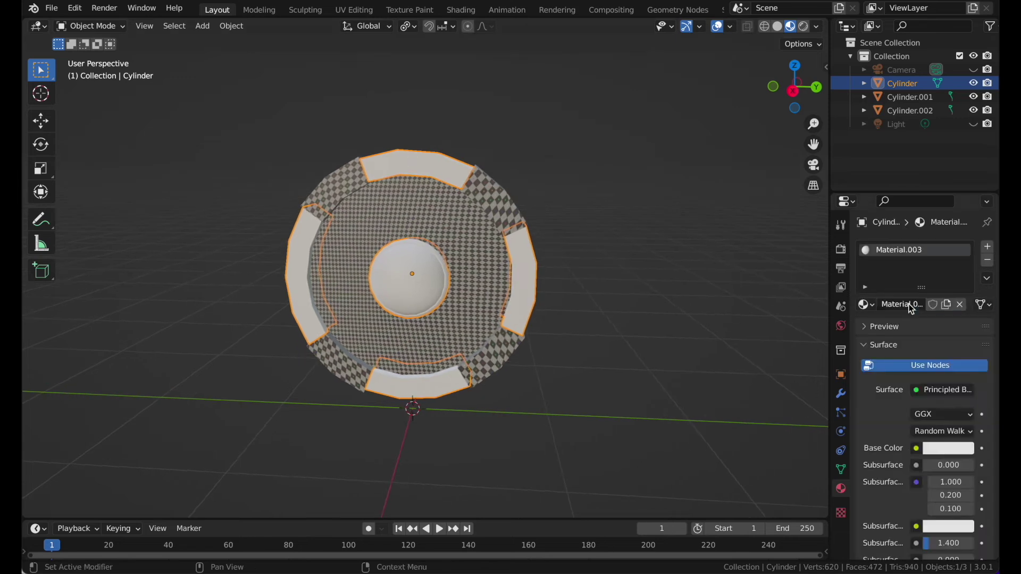
left_click(925, 455)
left_click(638, 327)
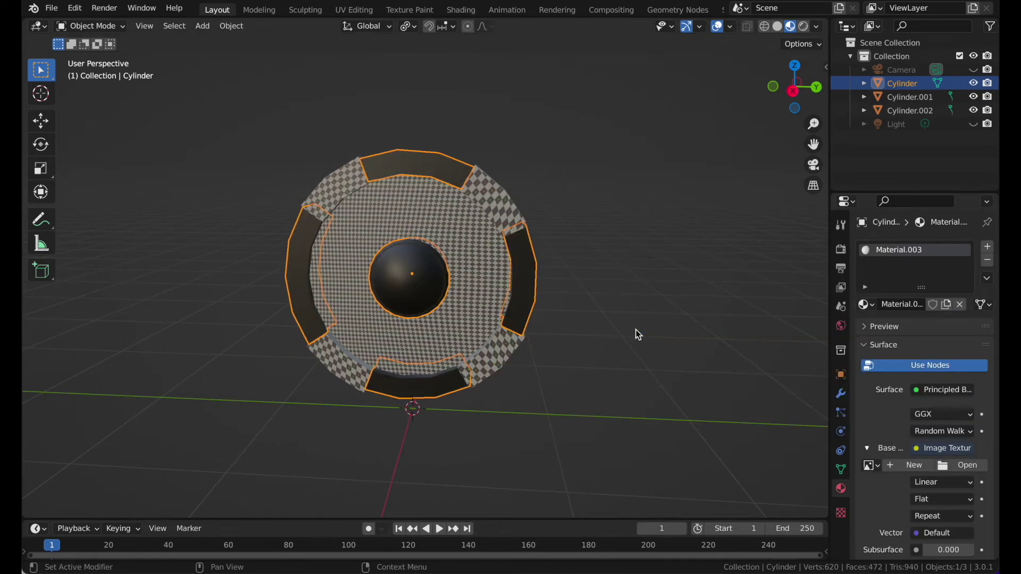
left_click(919, 471)
left_click(895, 561)
Step: Unwrap the main body with Smart UV Project using a 66° angle limit and zero island margin, and deselect it in Object Mode
key("Tab")
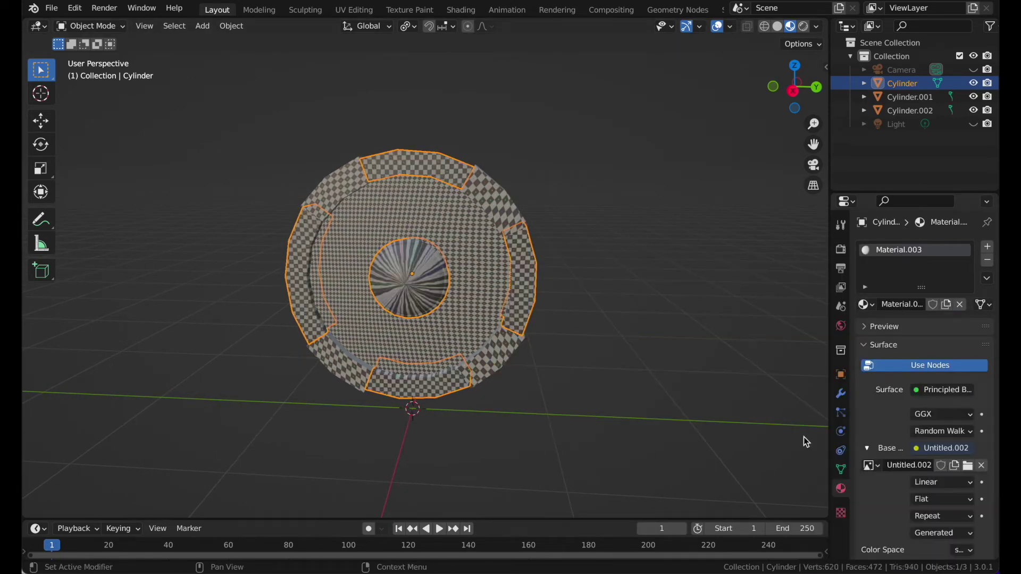
key("u")
left_click(680, 239)
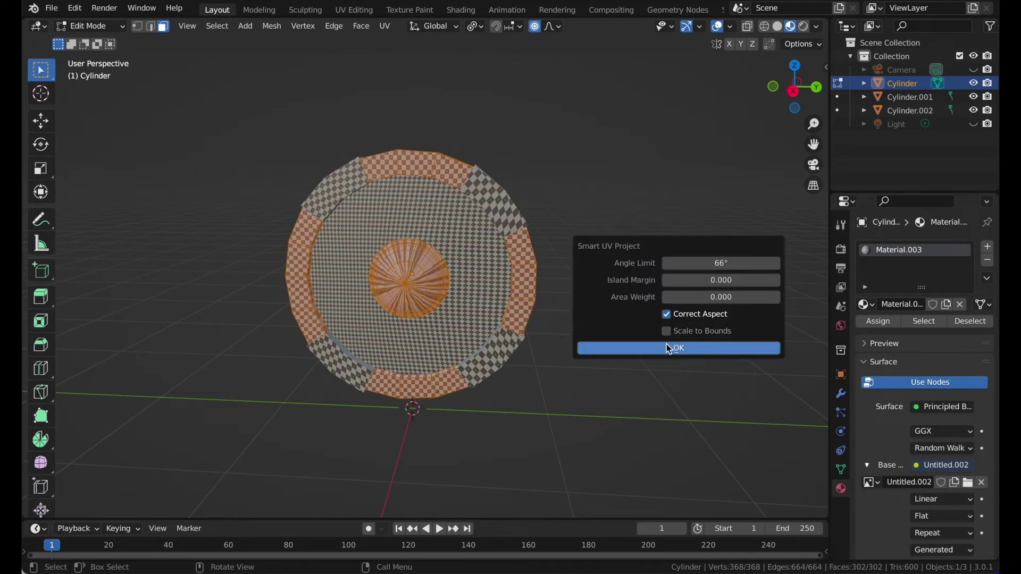
left_click(658, 347)
key("Tab")
left_click(563, 159)
scroll(563, 159, "up", 1)
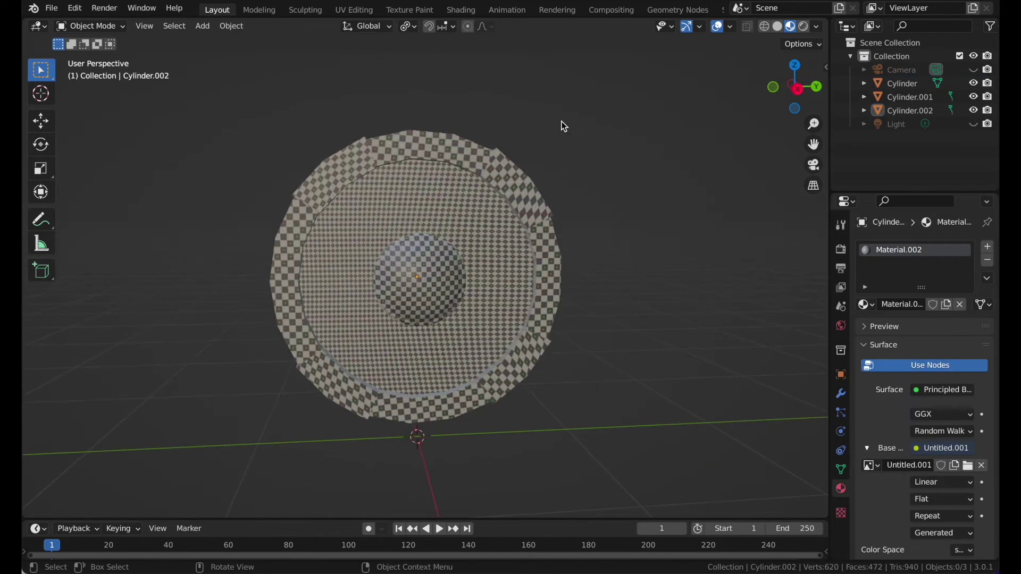
Step: Select all three shield objects and export only the selected objects as Shield1.2.fbx
left_click_drag(206, 119, 534, 406)
left_click(51, 8)
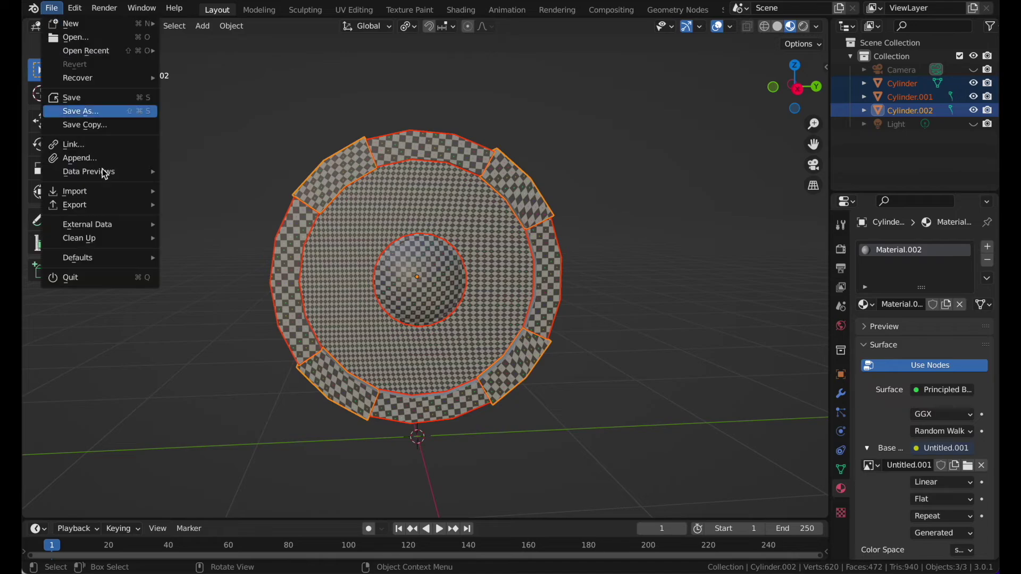
mouse_move(133, 204)
left_click(188, 297)
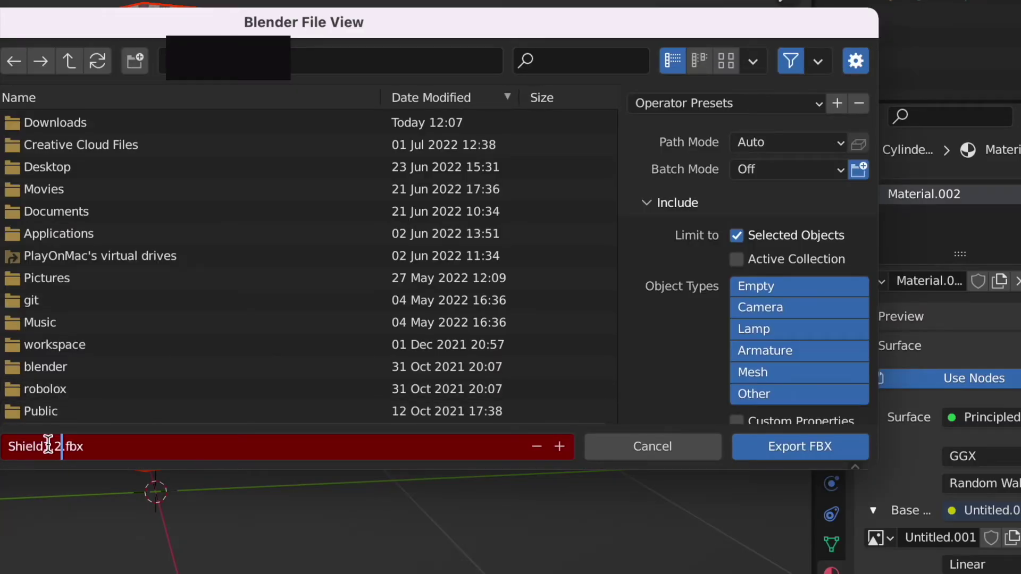
left_click(792, 456)
Step: Switch to Substance 3D Painter and create a new project from Shield1.2.fbx
left_click(695, 301)
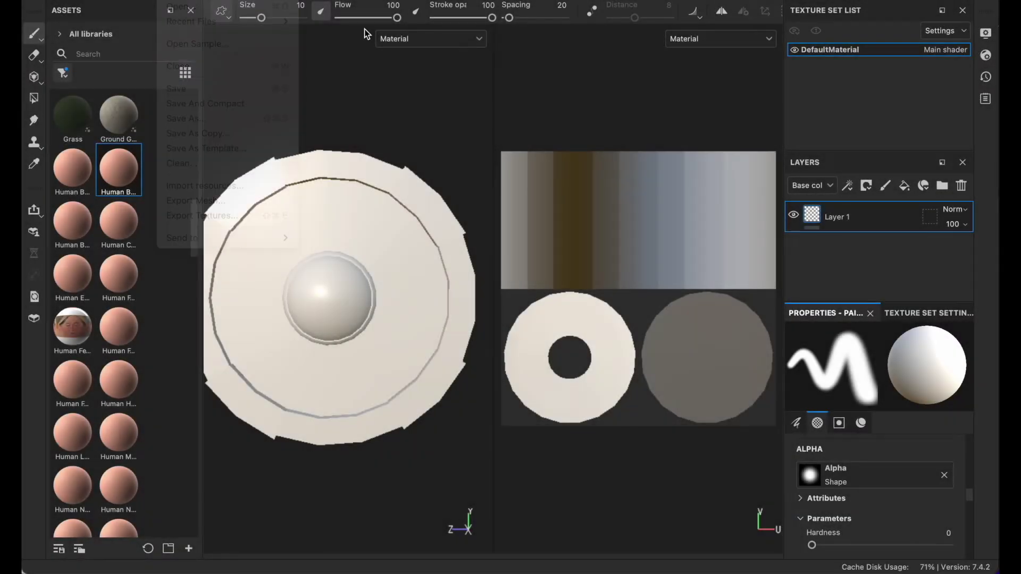
left_click(181, 22)
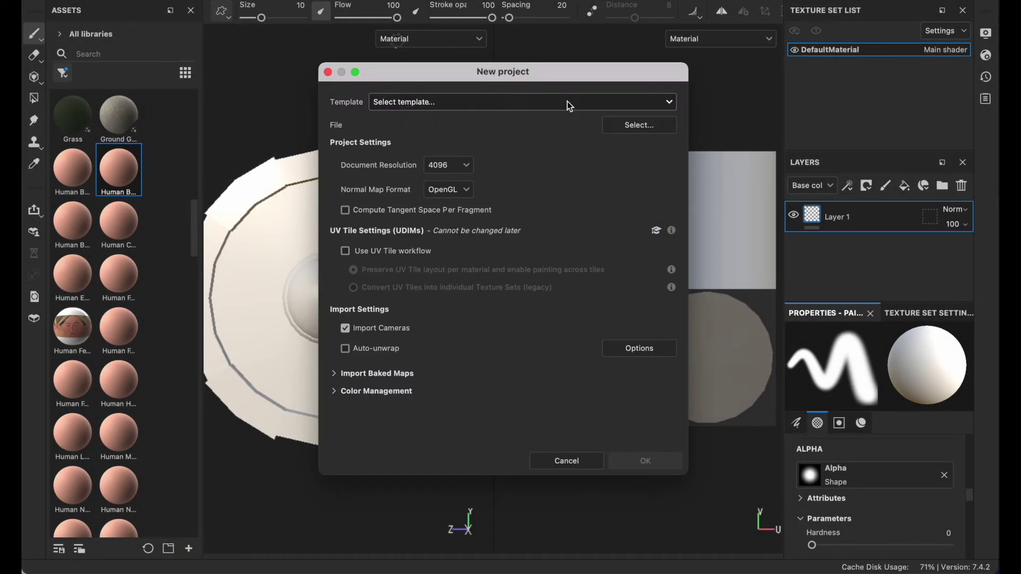
left_click(629, 127)
left_click(651, 219)
left_click(566, 230)
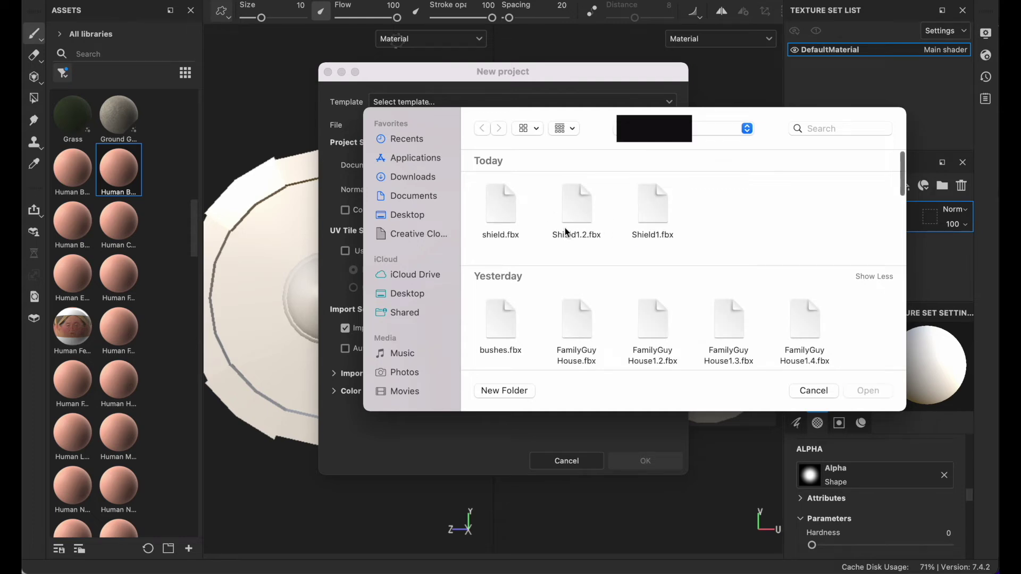
left_click(589, 225)
left_click(869, 392)
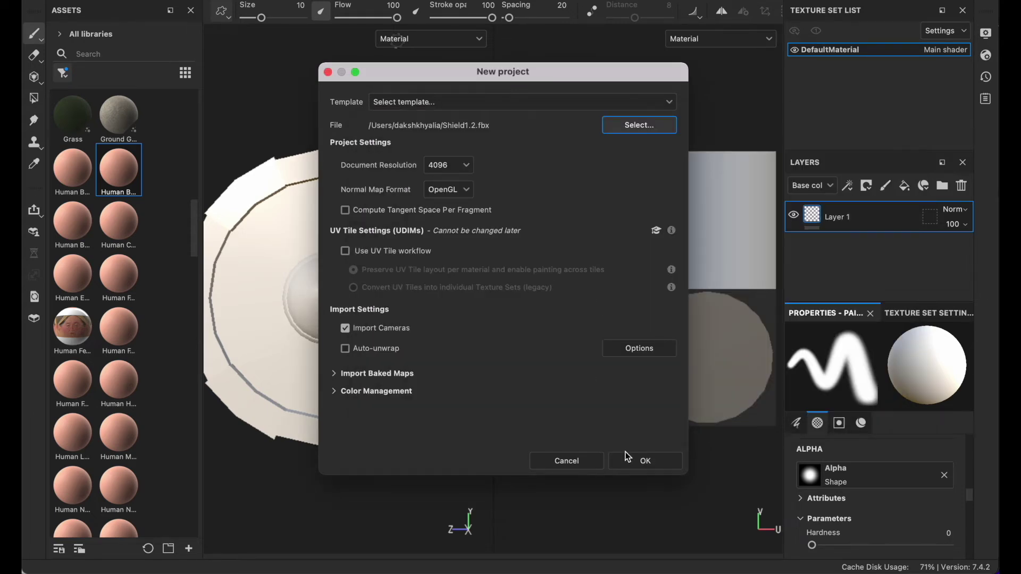
left_click(629, 461)
left_click(456, 292)
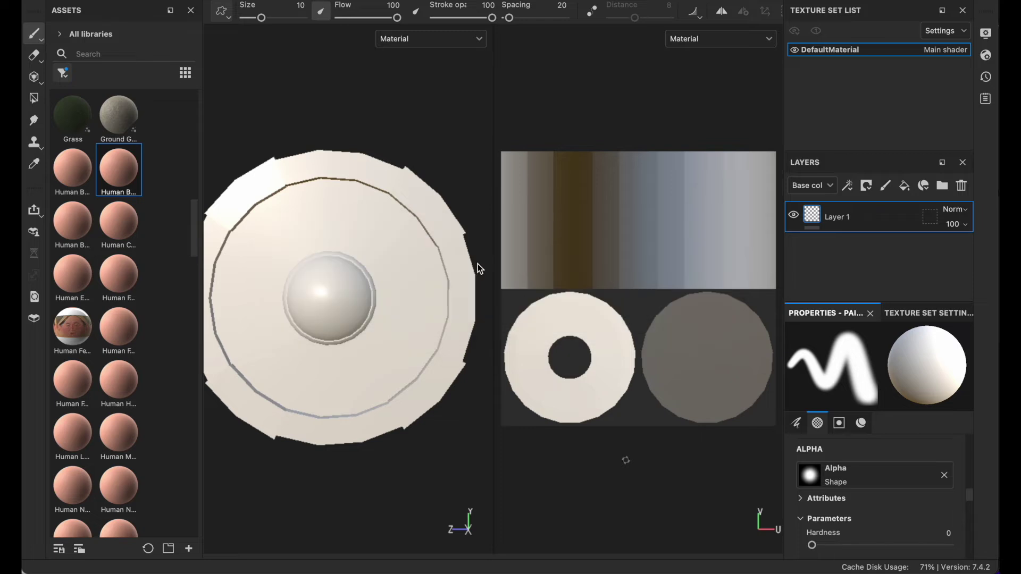
Step: Bake all mesh maps except ID for the shield's three texture sets
left_click_drag(393, 184, 310, 189, "alt")
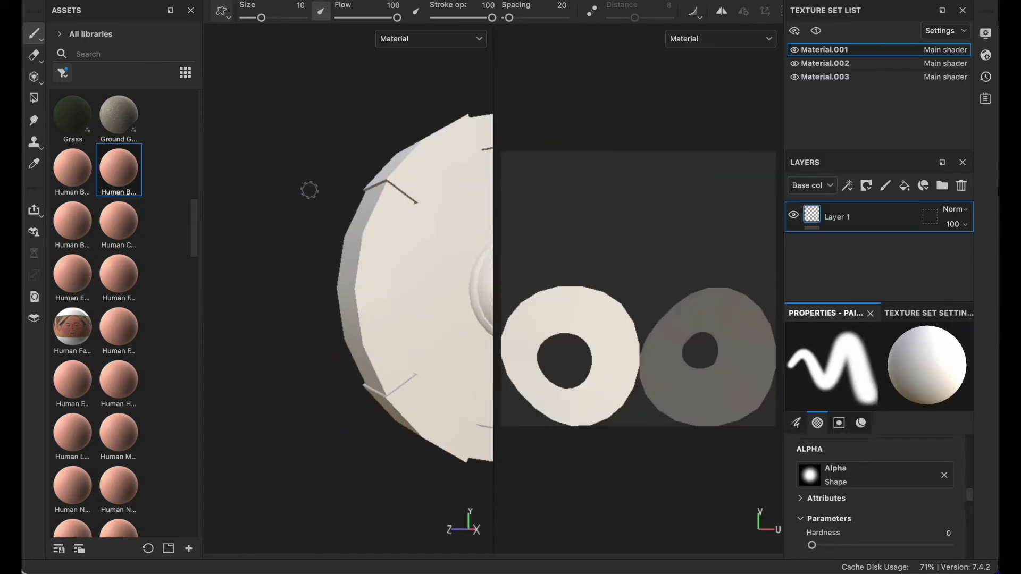
scroll(310, 190, "down", 5)
scroll(468, 273, "up", 7)
mouse_move(468, 230)
left_mouse_down("alt")
mouse_move(432, 234)
mouse_move(445, 239)
left_mouse_up("alt")
left_click(932, 314)
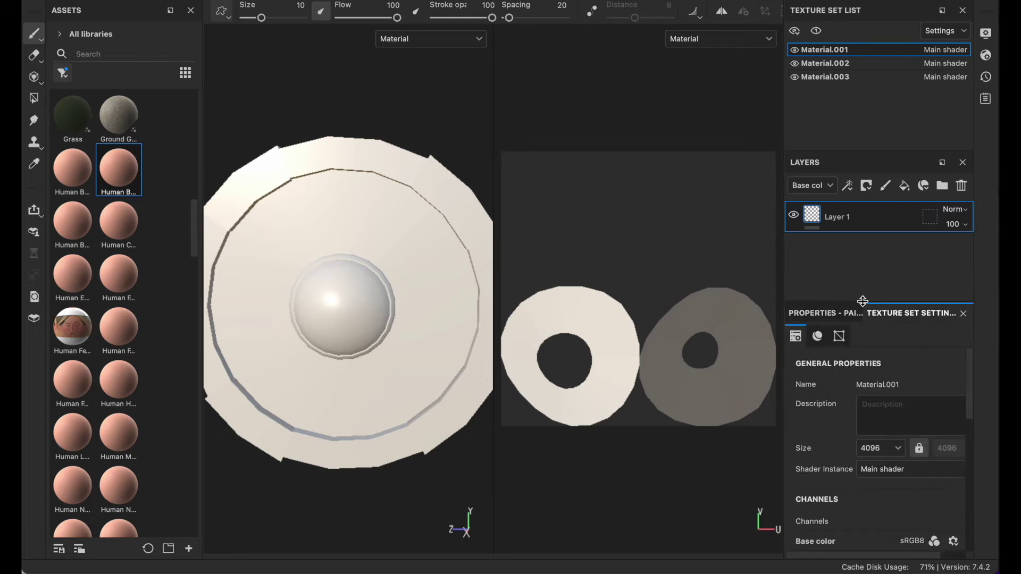
scroll(870, 416, "down", 10)
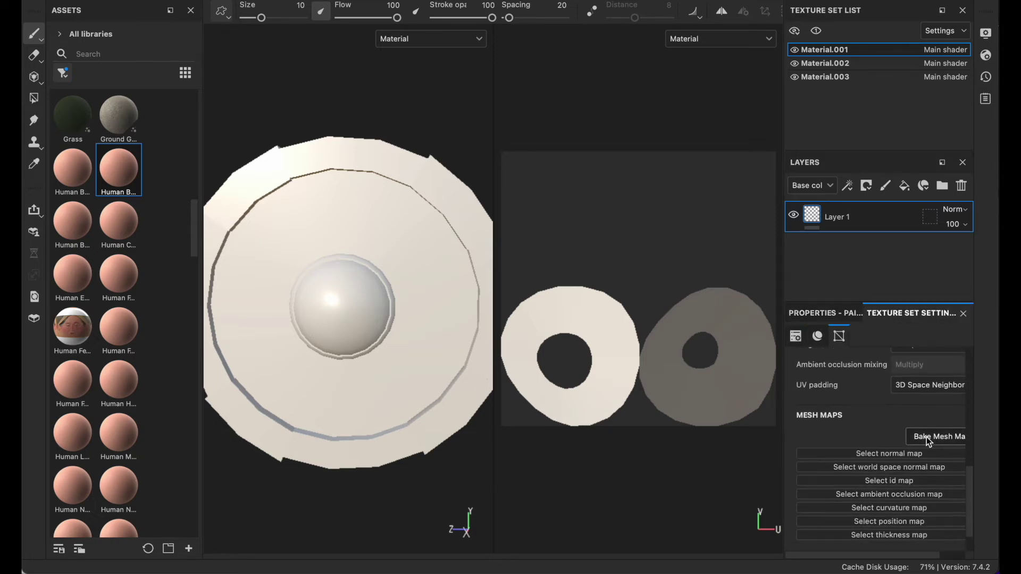
left_click(935, 437)
left_click(319, 225)
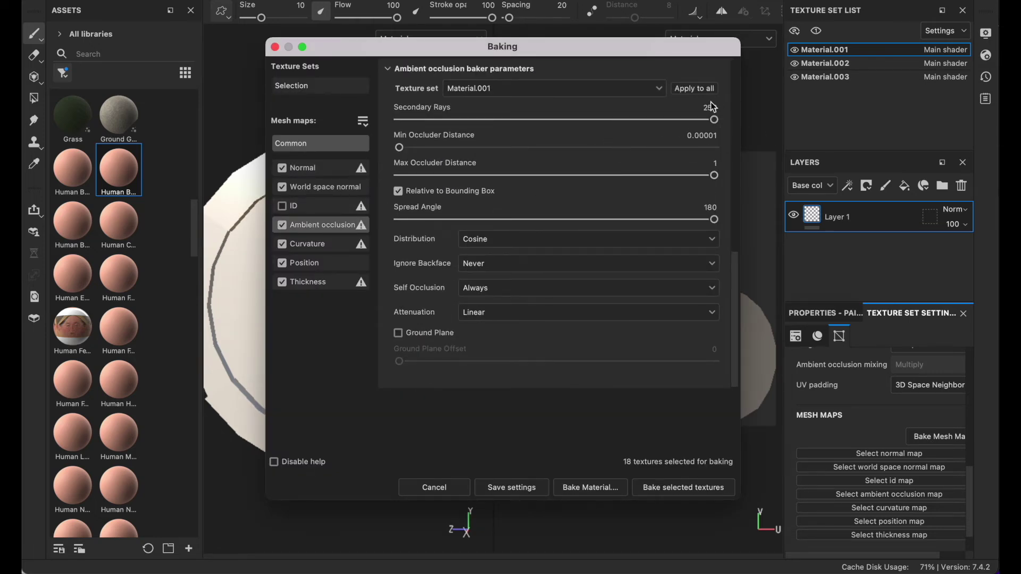
left_click(319, 244)
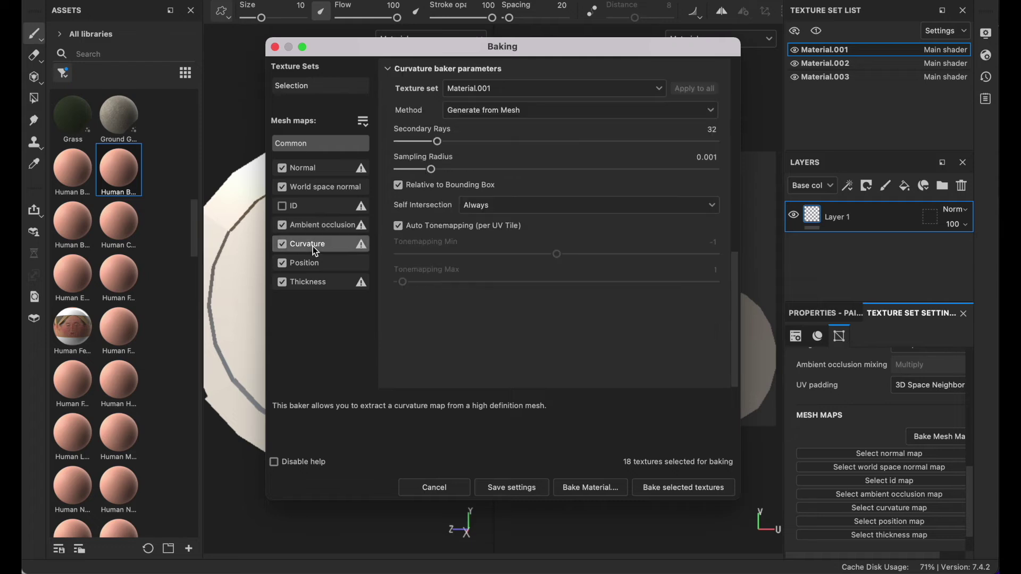
left_click(683, 487)
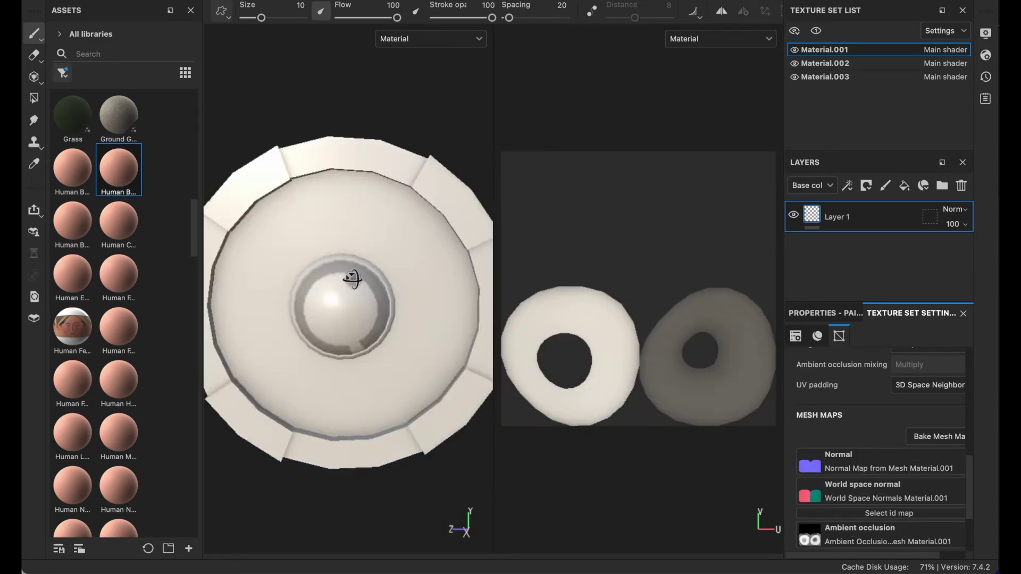
Step: Examine the baked shading on the shield's hub, disc and rim blocks from several angles and distances
left_click_drag(351, 280, 402, 279, "alt")
scroll(401, 280, "down", 3)
mouse_move(335, 281)
left_mouse_down("alt")
mouse_move(330, 237)
mouse_move(366, 228)
mouse_move(364, 271)
mouse_move(303, 255)
mouse_move(358, 283)
mouse_move(344, 265)
mouse_move(353, 289)
left_mouse_up("alt")
scroll(333, 269, "up", 2)
scroll(332, 268, "up", 3)
scroll(358, 283, "down", 3)
scroll(343, 265, "down", 3)
scroll(348, 281, "up", 3)
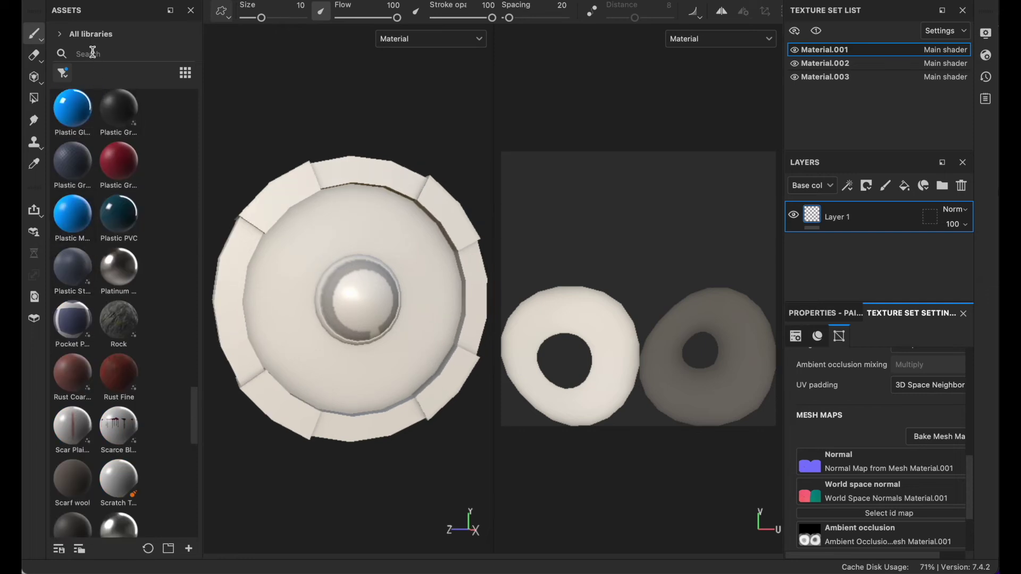
Step: Search the assets for wood and apply the dark red-brown Wood material to the shield's central disc
left_click(92, 53)
type("wood")
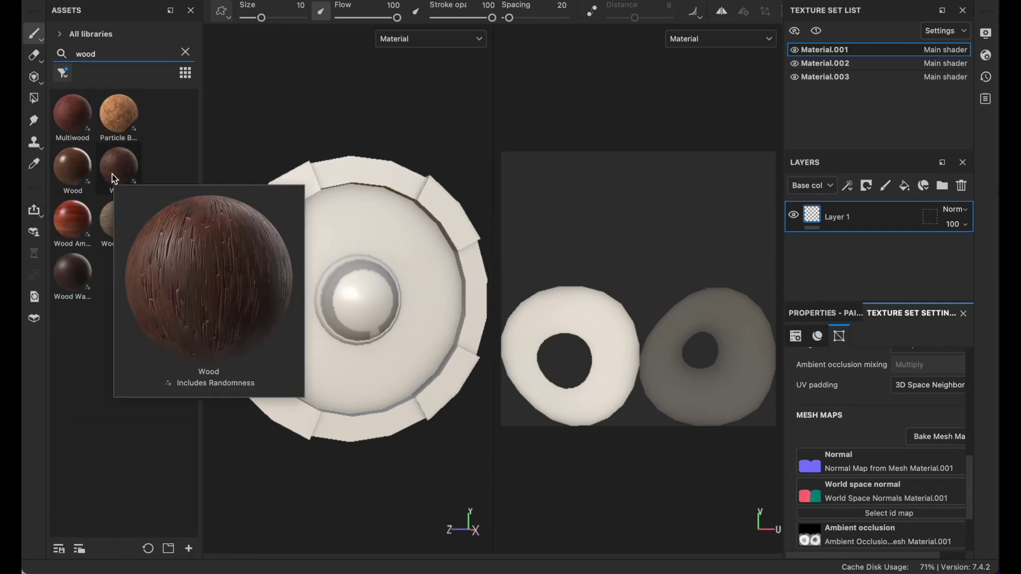
left_click_drag(114, 178, 330, 209)
mouse_move(293, 126)
left_mouse_down("alt")
mouse_move(319, 125)
mouse_move(290, 130)
left_mouse_up("alt")
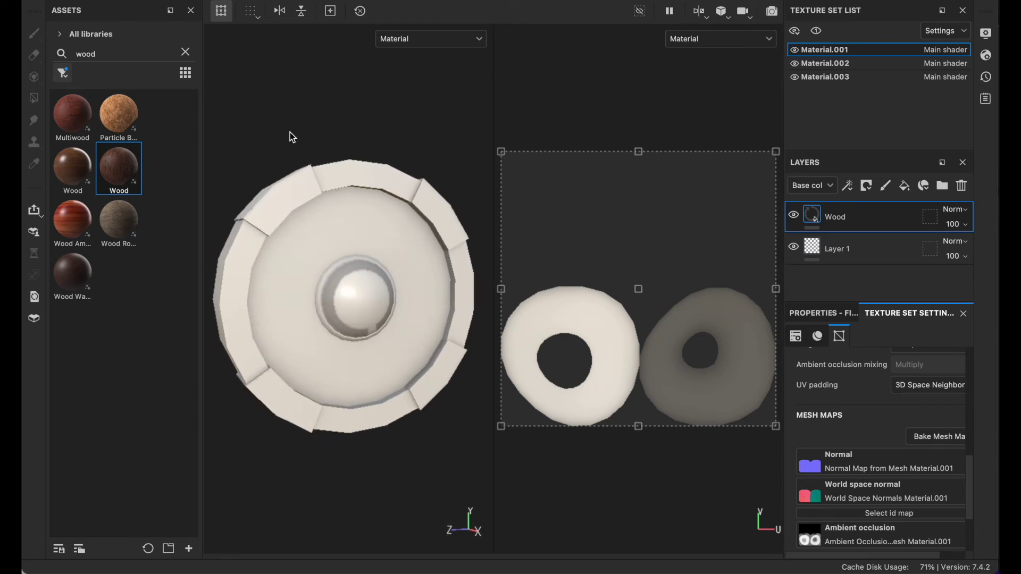
scroll(303, 184, "up", 3)
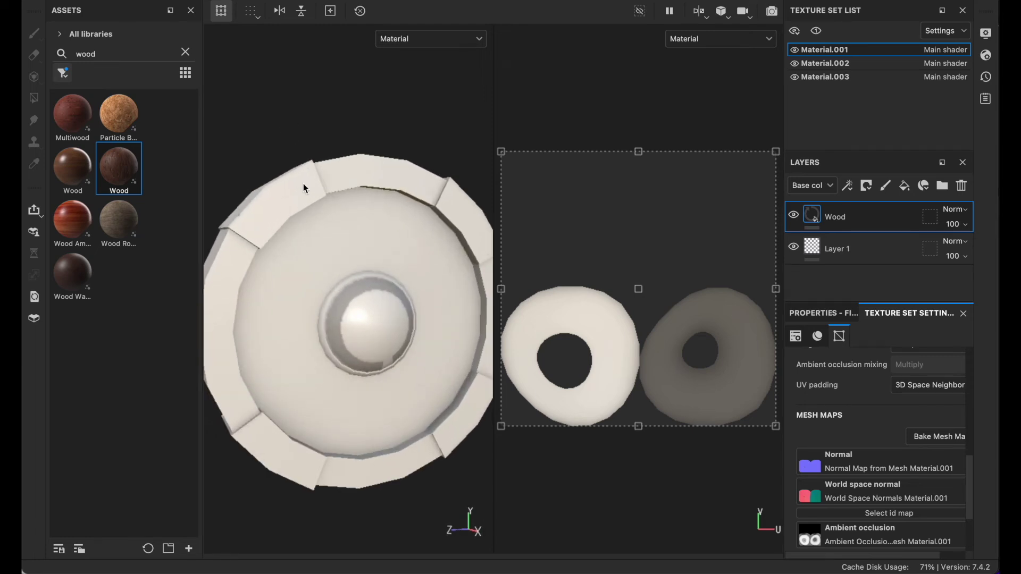
left_click_drag(360, 198, 345, 253, "alt")
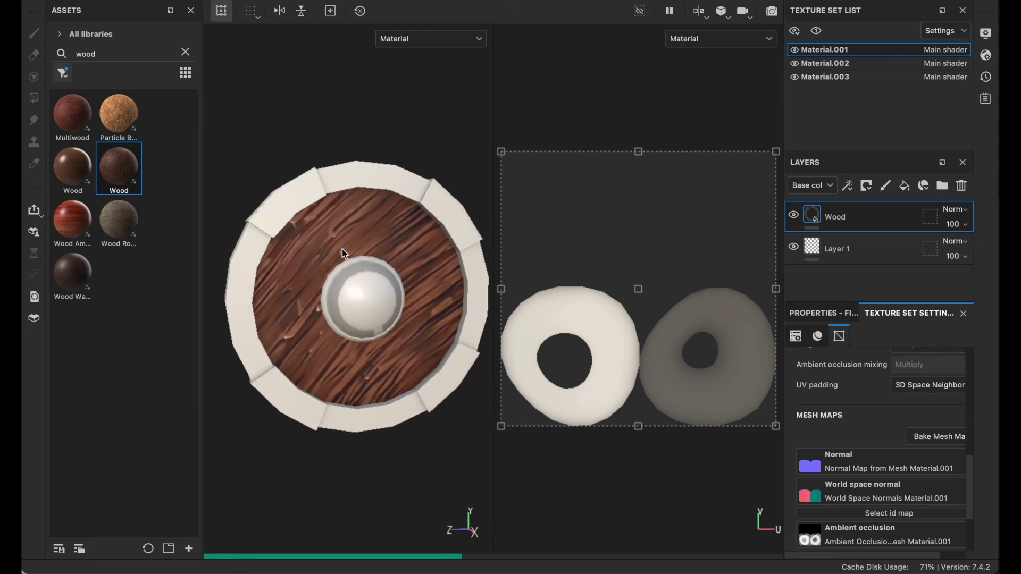
Step: Search the assets for plas and apply Plastic Matte Pure to the shield's outer ring and domed hub
key("BackSpace")
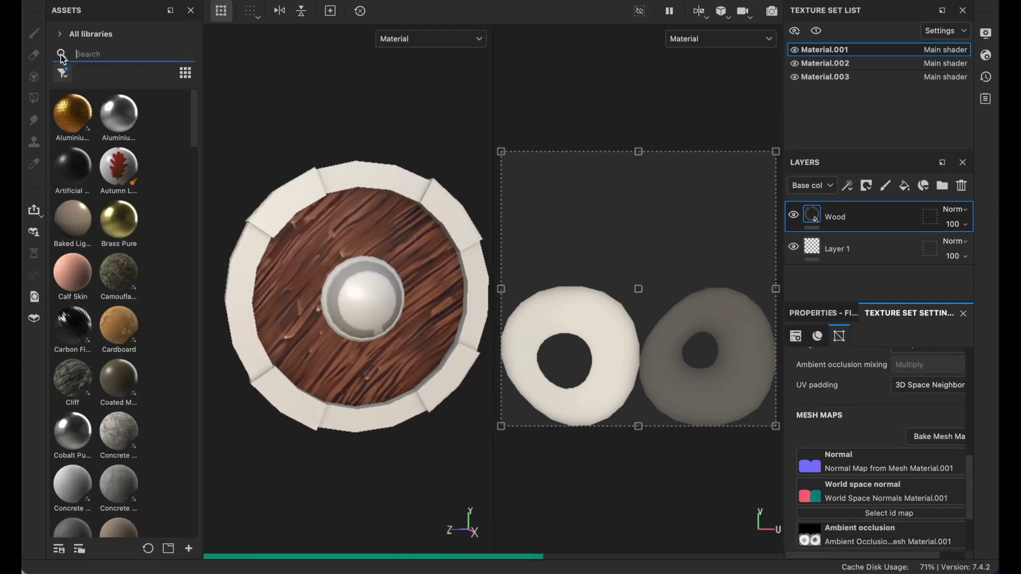
type("p")
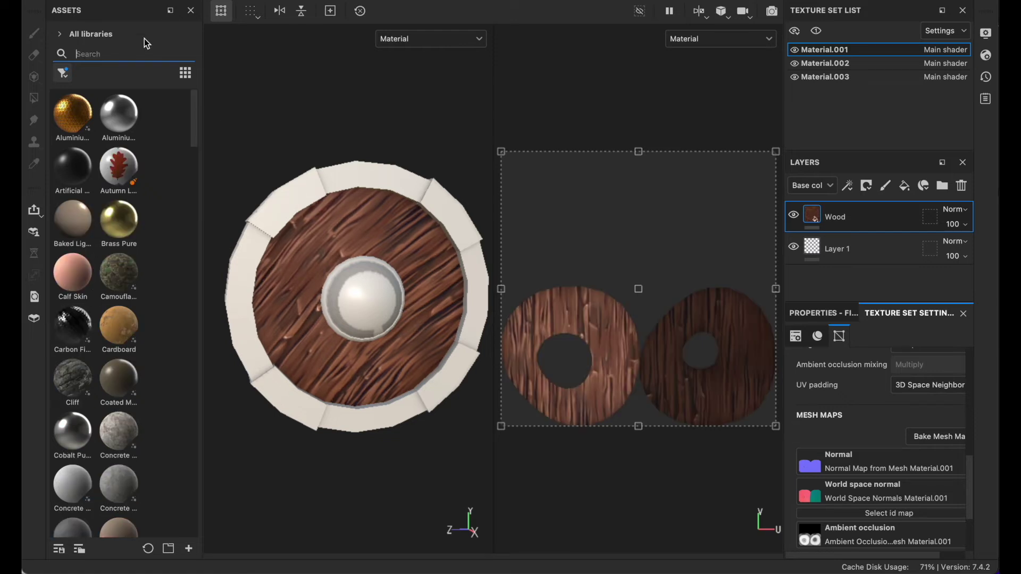
type("las")
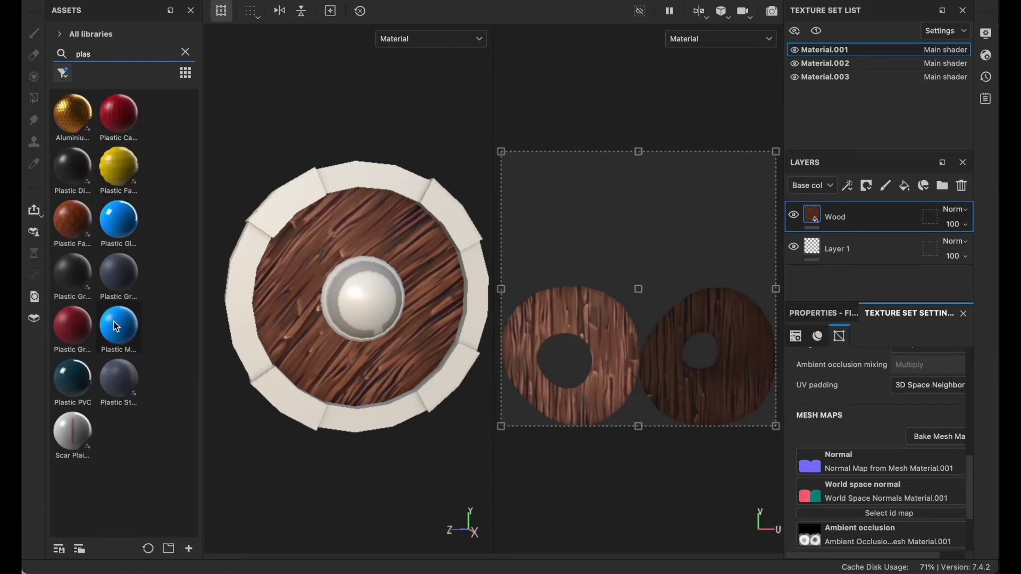
left_click_drag(122, 330, 256, 269)
left_click_drag(301, 215, 262, 200, "alt")
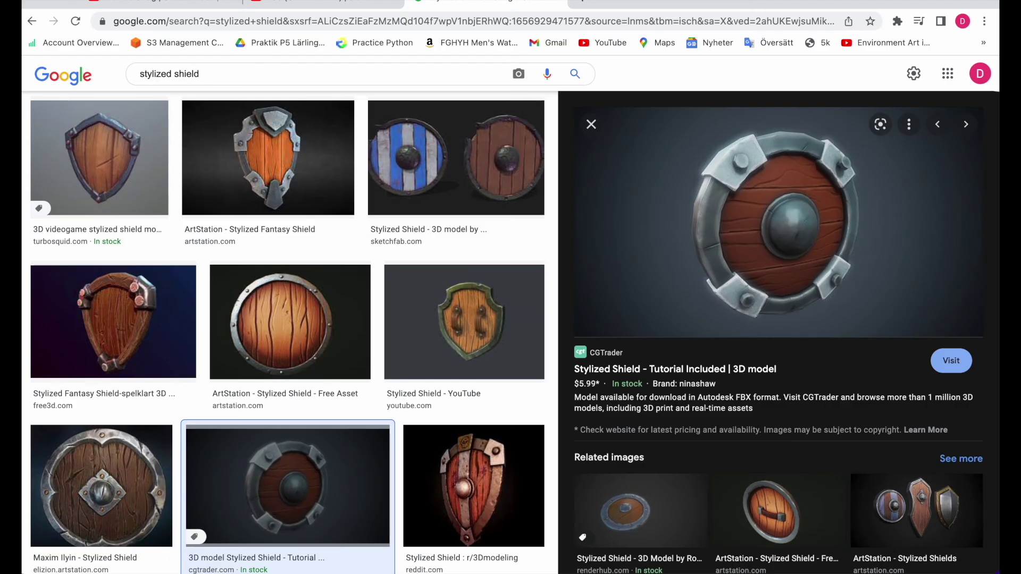
Step: Set the ring and hub's base color to the dark metal grey sampled from the stylized shield reference image in the browser
left_click_drag(22, 287, 447, 287)
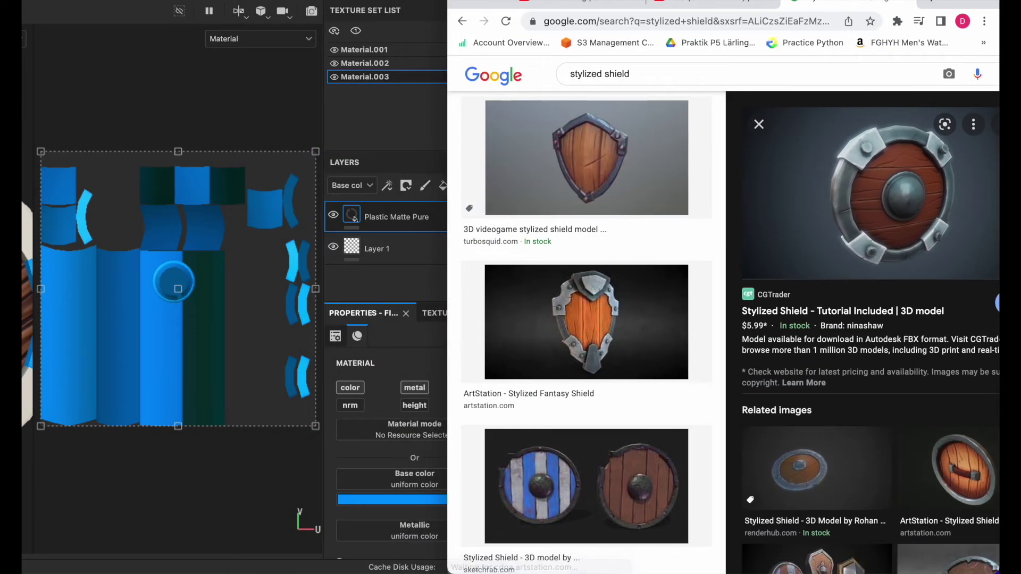
left_click_drag(418, 0, 449, 1)
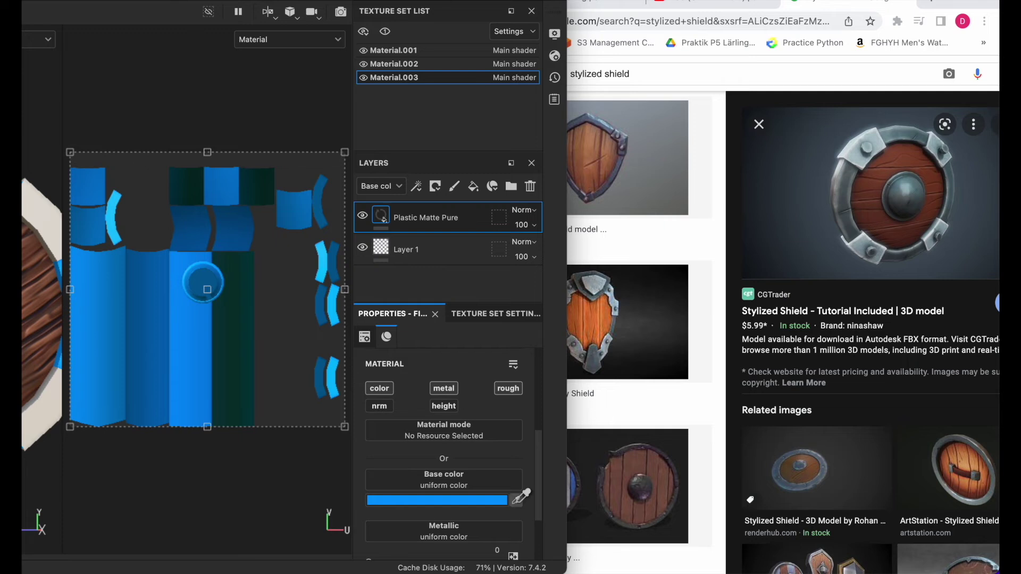
left_click(846, 197)
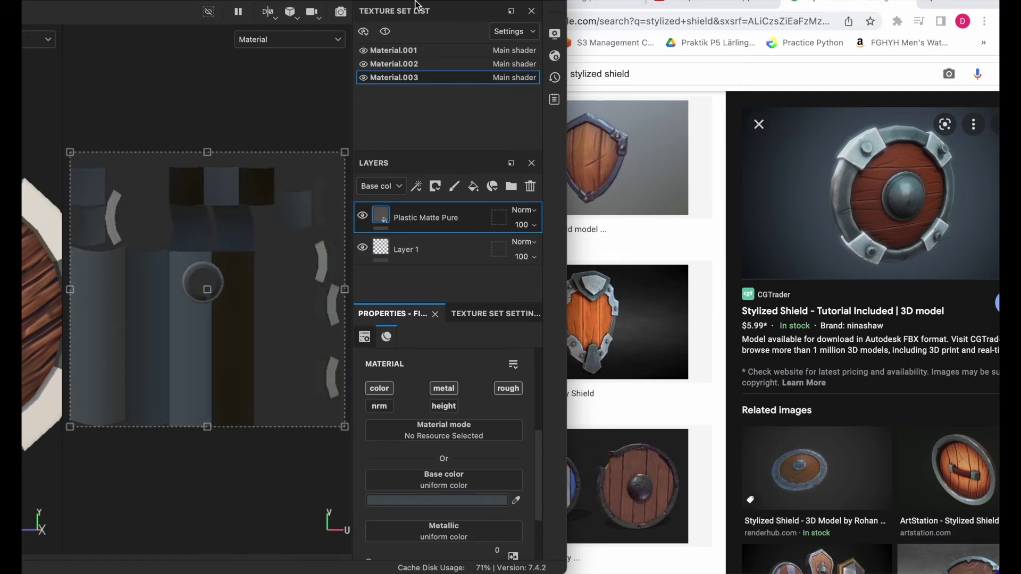
key("ctrl+alt+Left")
Step: Delete the empty Layer 1 from the Material.003 texture set
left_click(700, 254)
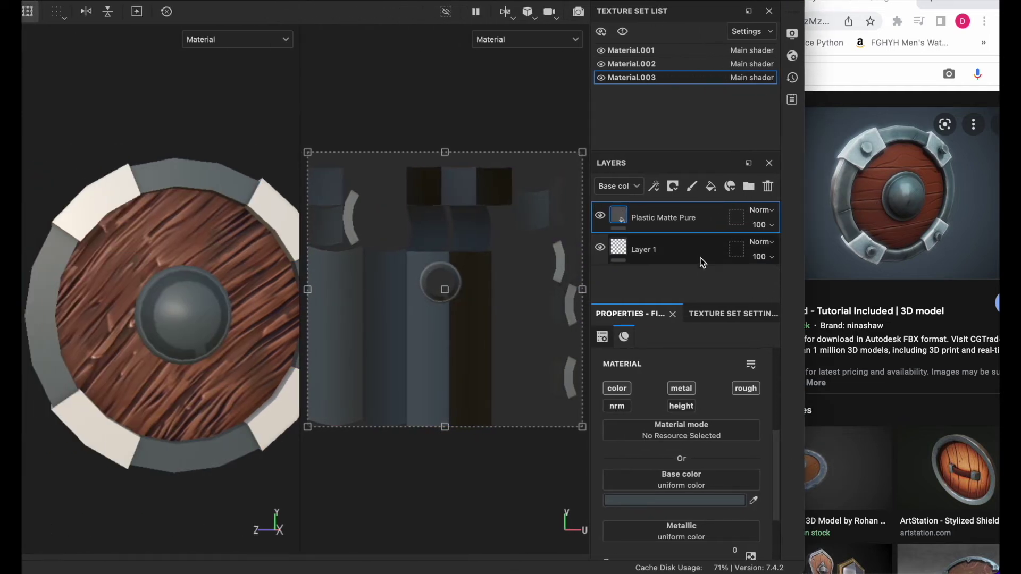
left_click(768, 187)
left_click_drag(638, 2, 855, 0)
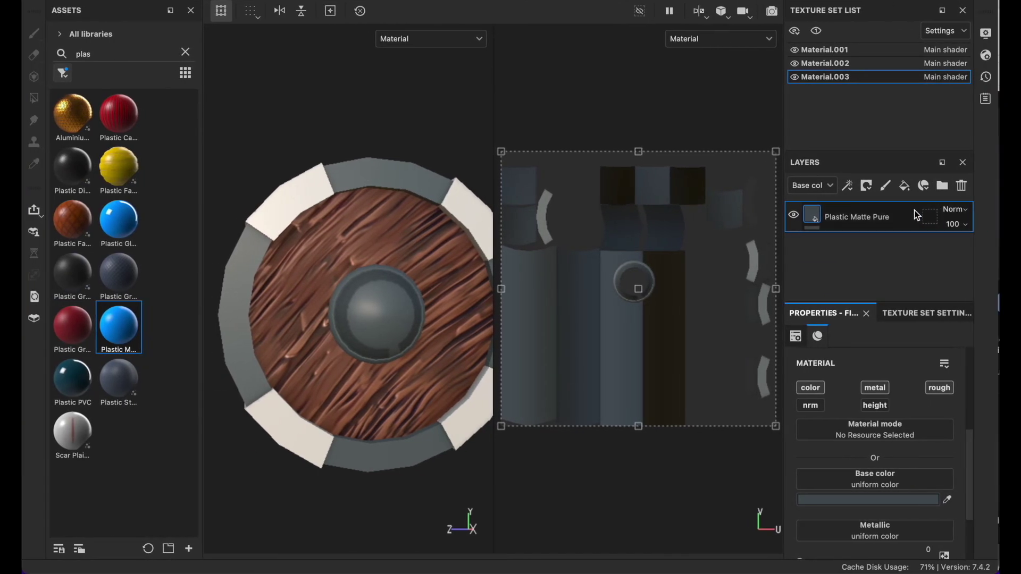
Step: Copy and paste the Plastic Matte Pure layer so Material.003 has a second one on top
right_click(912, 210)
left_click(755, 236)
right_click(885, 222)
left_click(776, 255)
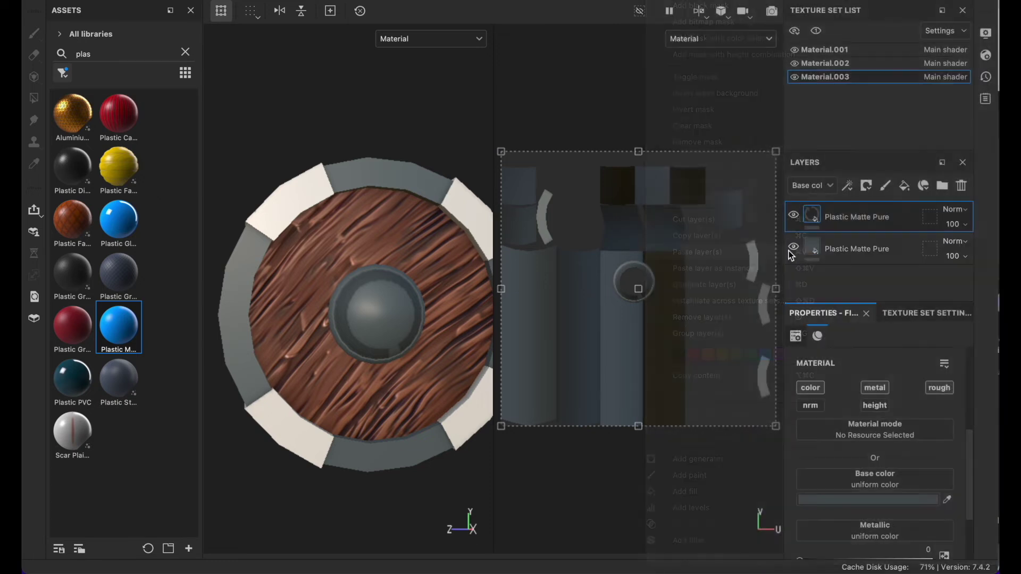
left_click(871, 248)
left_click_drag(872, 241, 870, 238)
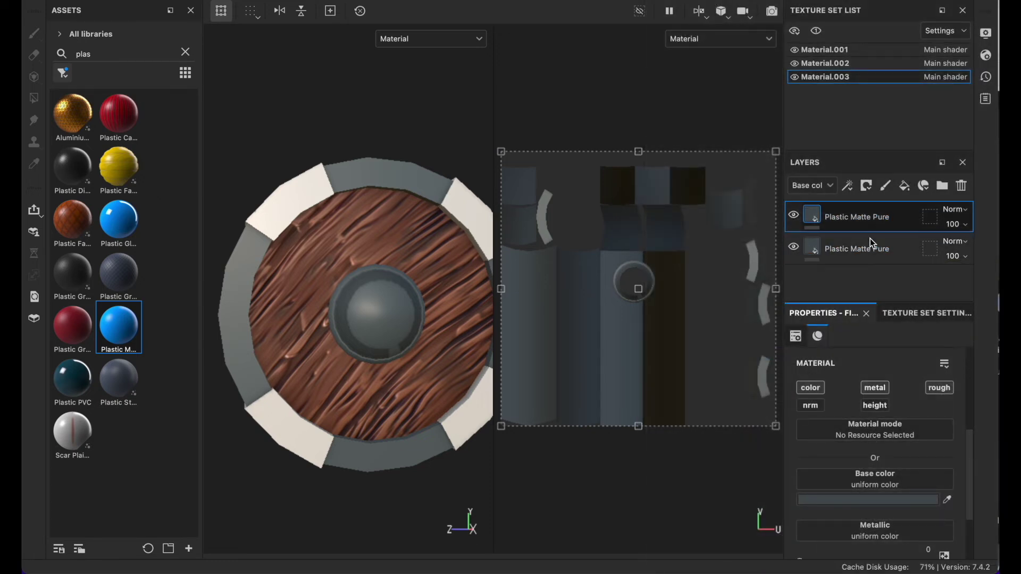
Step: Lighten the top Plastic Matte Pure layer's base color to a blue-grey of about 6E7B82
left_click(907, 501)
left_click_drag(755, 276, 750, 258)
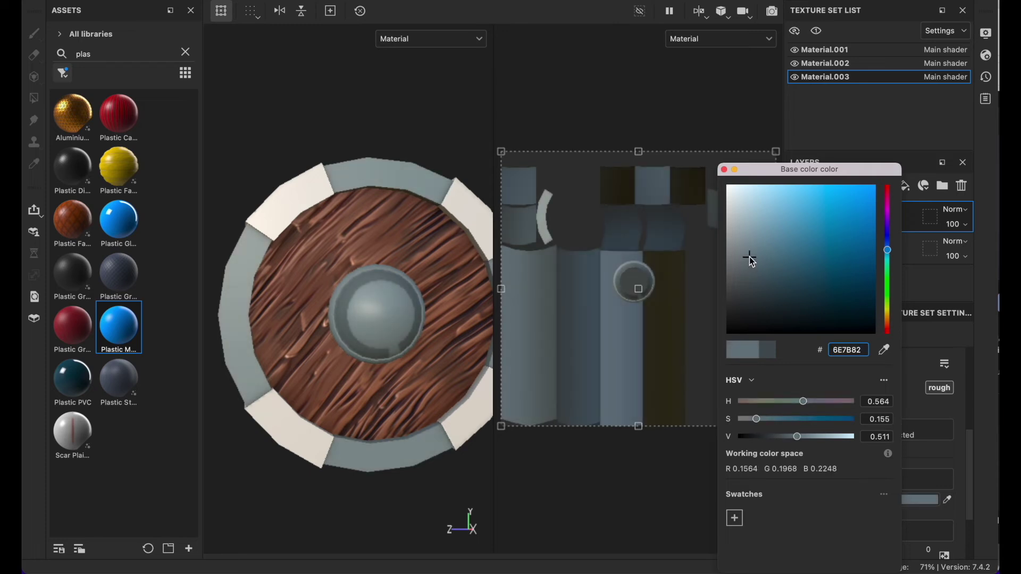
left_click(723, 169)
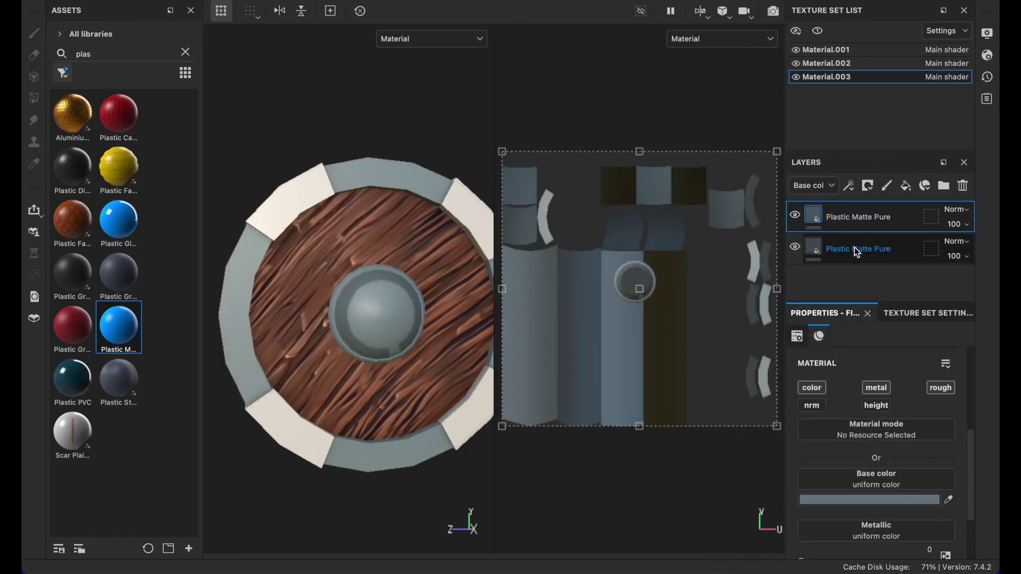
Step: Add a white mask with a Curvature generator to the top Plastic Matte Pure layer and set Global Balance to 0.63
right_click(875, 227)
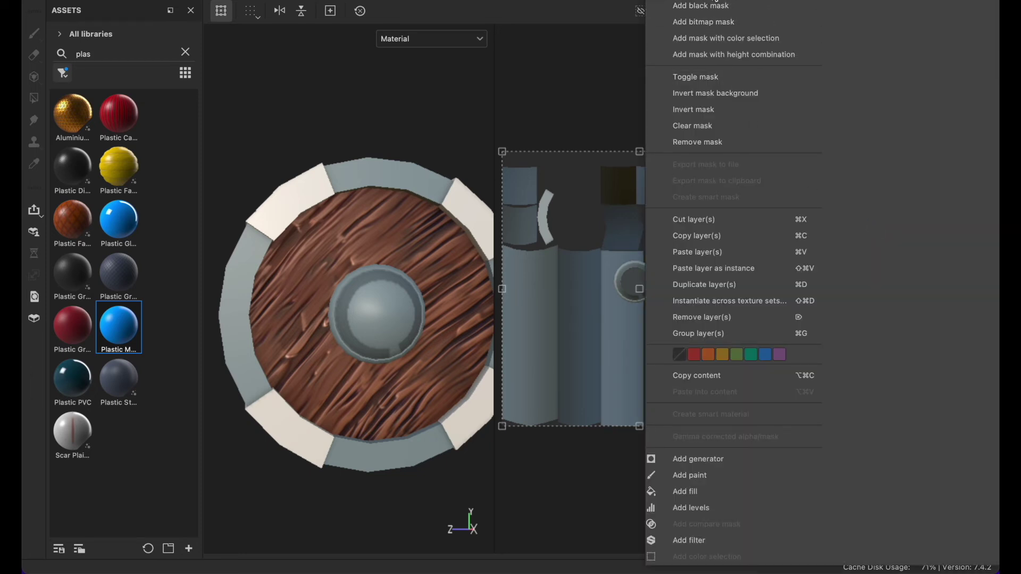
left_click(716, 7)
right_click(845, 214)
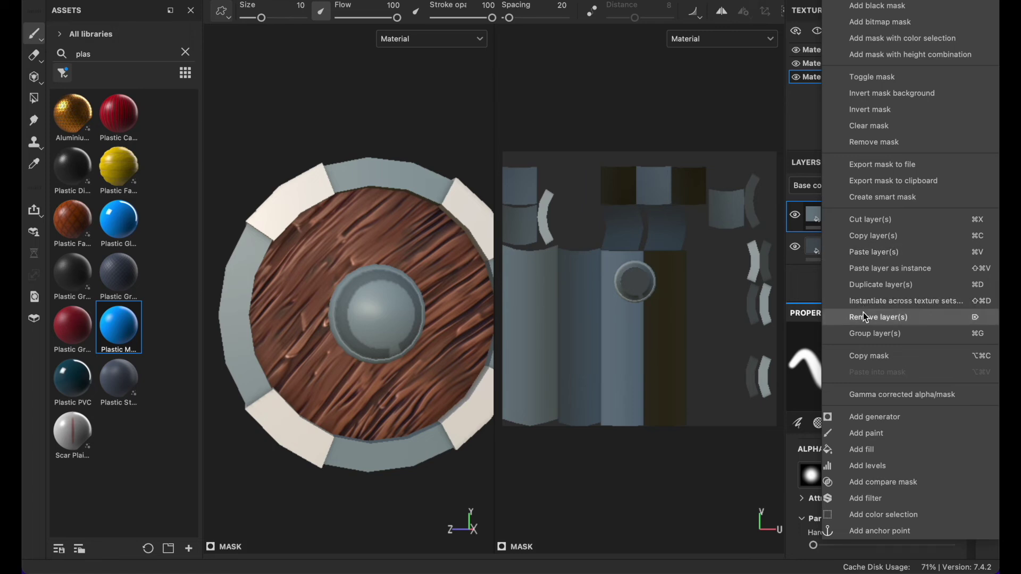
left_click(880, 417)
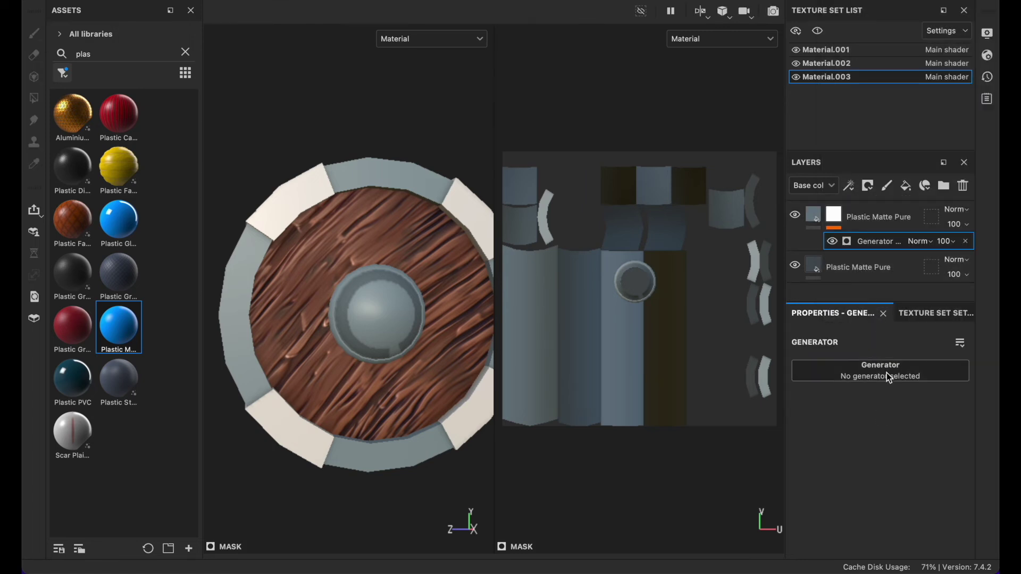
left_click(889, 377)
left_click(967, 417)
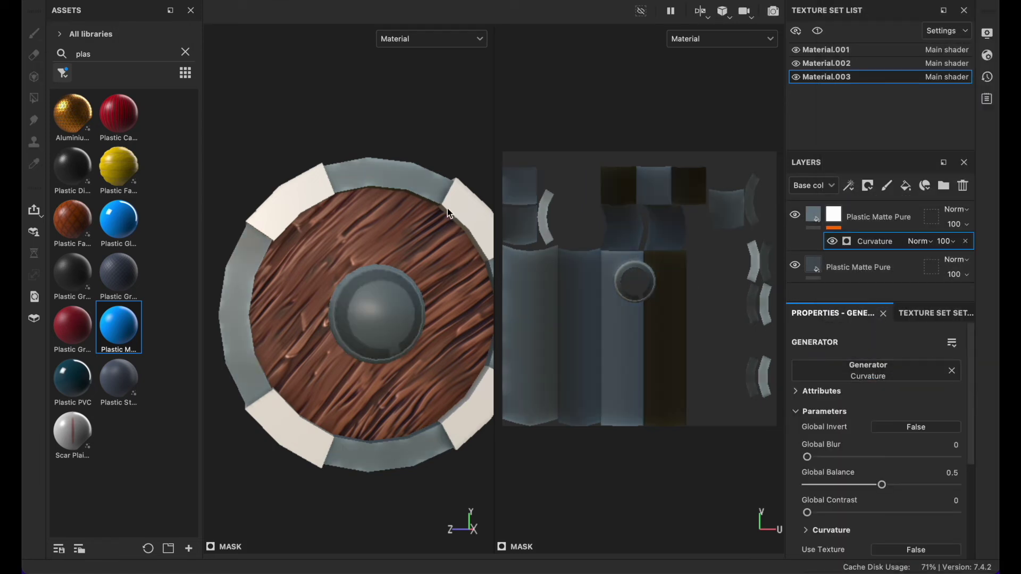
mouse_move(451, 213)
left_mouse_down("alt")
mouse_move(470, 224)
mouse_move(455, 229)
left_mouse_up("alt")
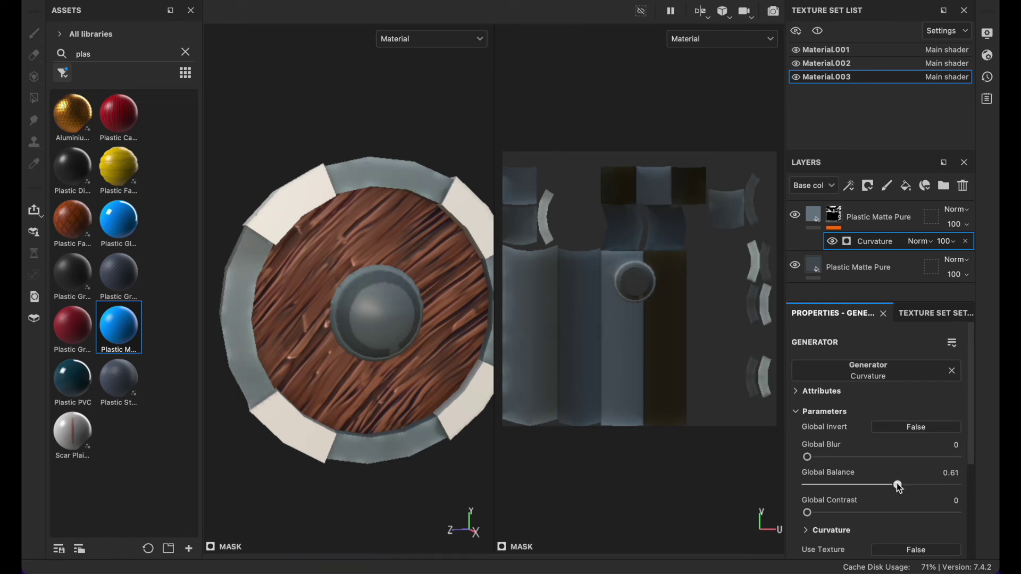
left_click_drag(345, 255, 360, 228, "alt")
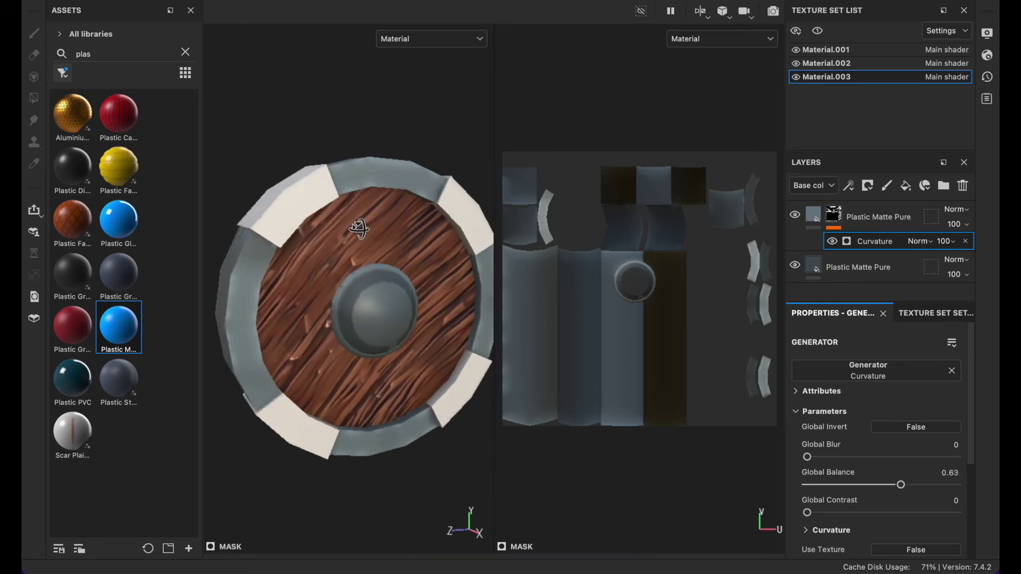
Step: Select both Plastic Matte Pure layers of Material.003 and copy them together
left_click(904, 222)
left_click(875, 271, "shift")
right_click(876, 239)
left_click(896, 265)
left_click(872, 264)
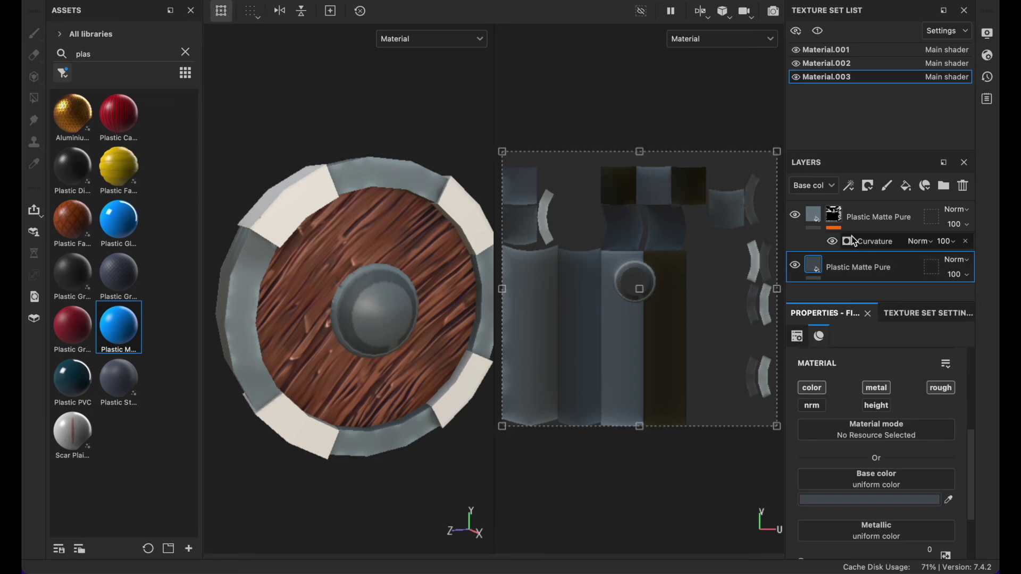
left_click(859, 216, "shift")
right_click(854, 259)
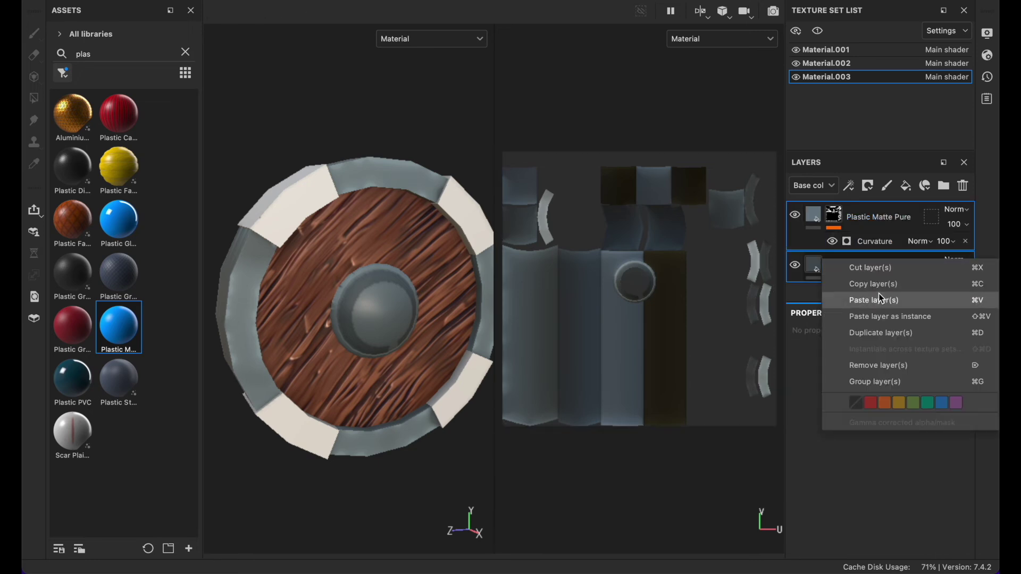
left_click(879, 285)
Step: Replace the layers of the raised rim blocks' Material.002 with the two copied Plastic Matte Pure layers
left_click_drag(123, 329, 296, 205)
left_click(845, 244, "shift")
key("Delete")
right_click(822, 216)
left_click(881, 257)
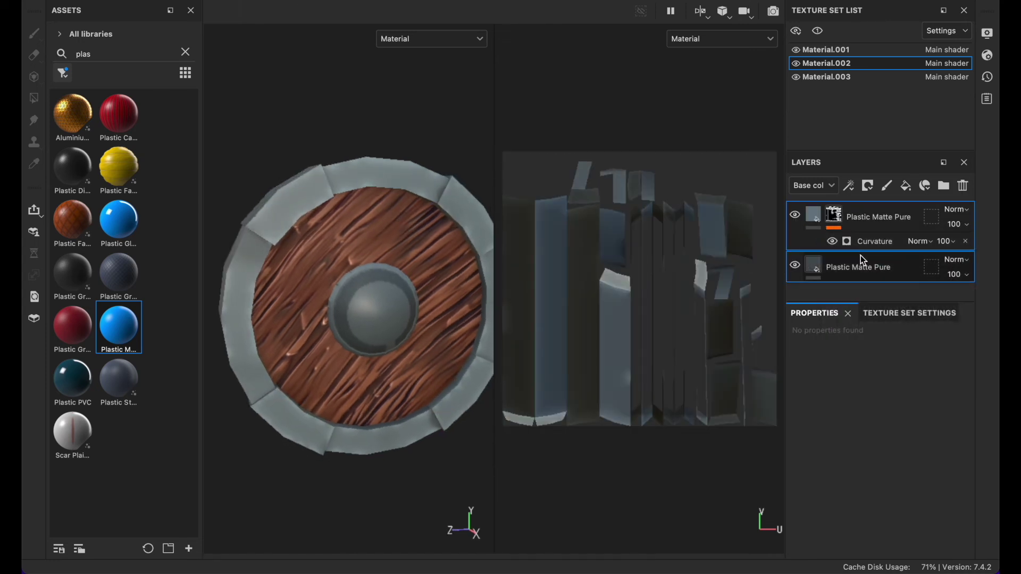
Step: Lighten the lower Plastic Matte Pure layer to a pale blue-grey and set the upper layer's base color to near-white, about EBECEC
left_click(860, 260)
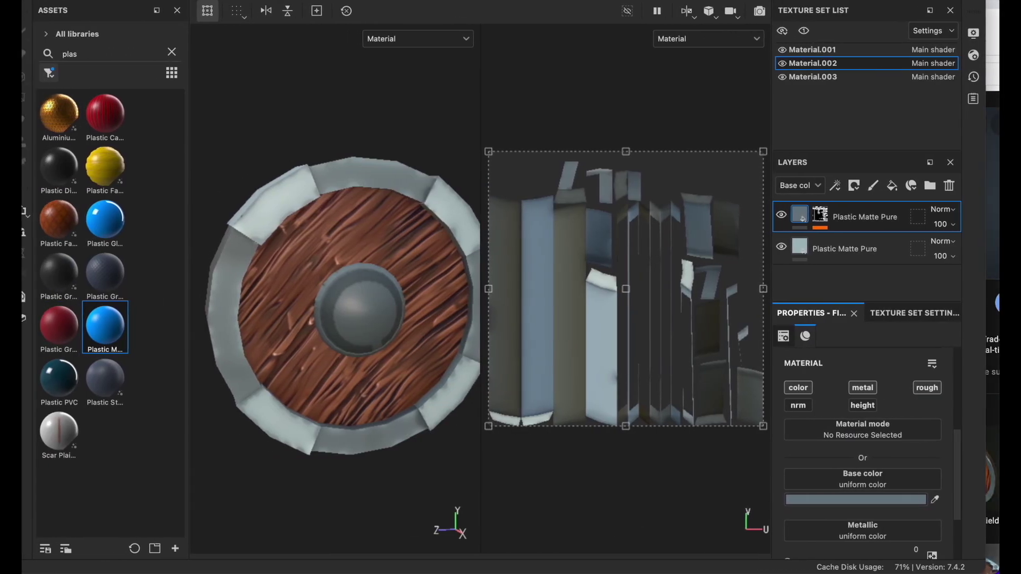
left_click(899, 503)
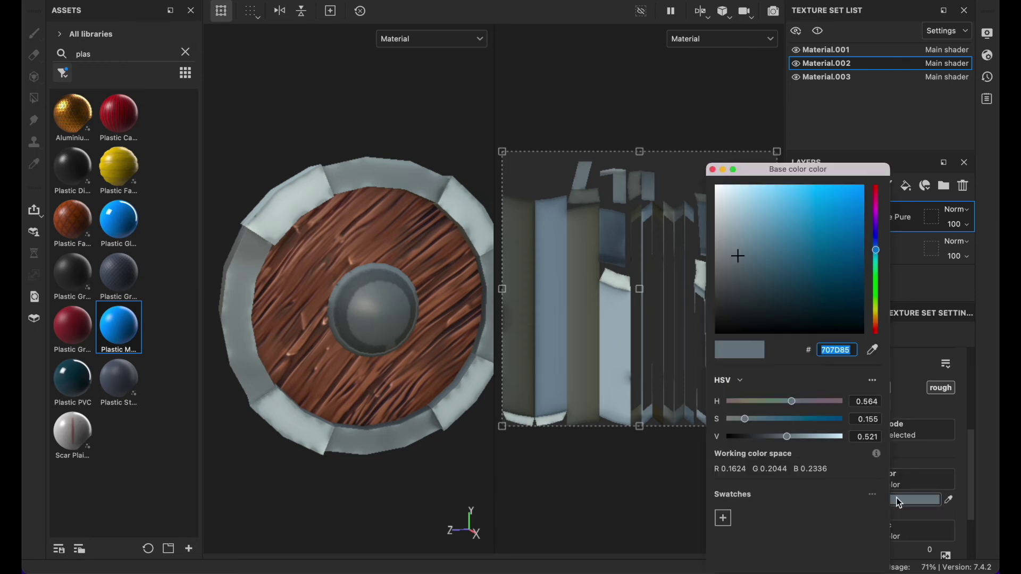
left_click_drag(739, 216, 718, 200)
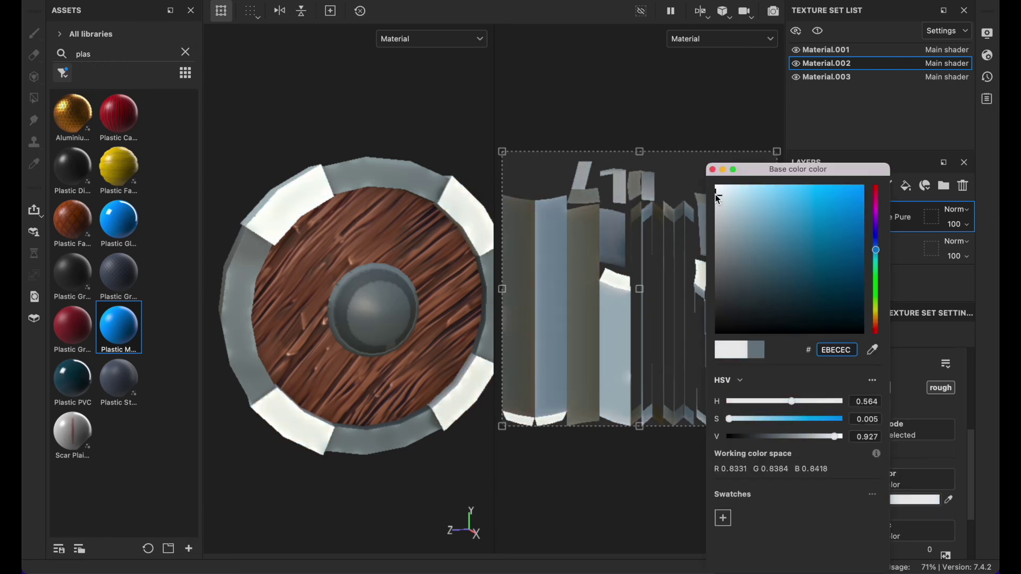
Step: Set the Global Balance of the Curvature generator in the top layer's mask to 0.4
left_click(842, 228)
left_click(844, 223)
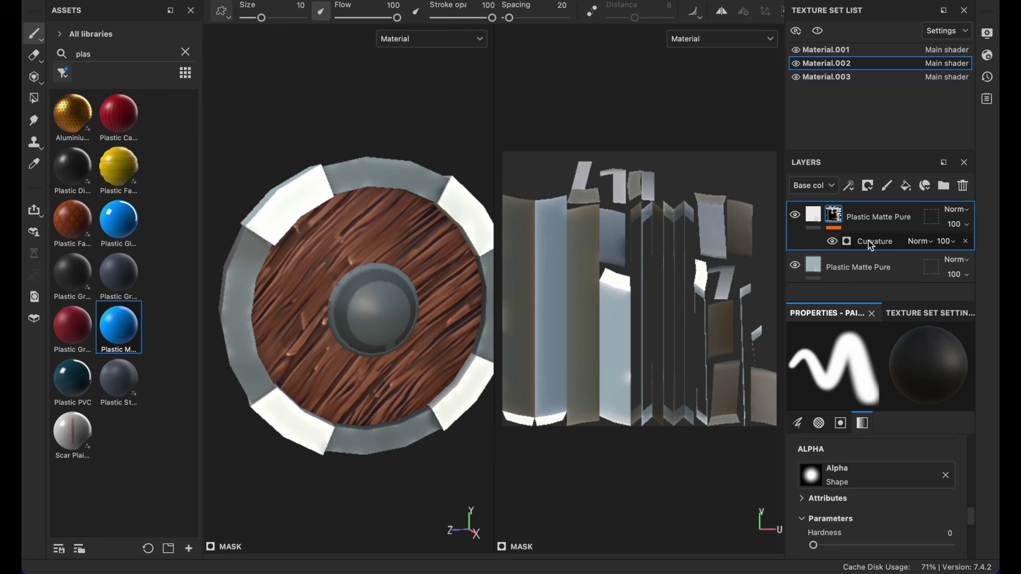
left_click(872, 242)
left_click_drag(895, 487, 837, 486)
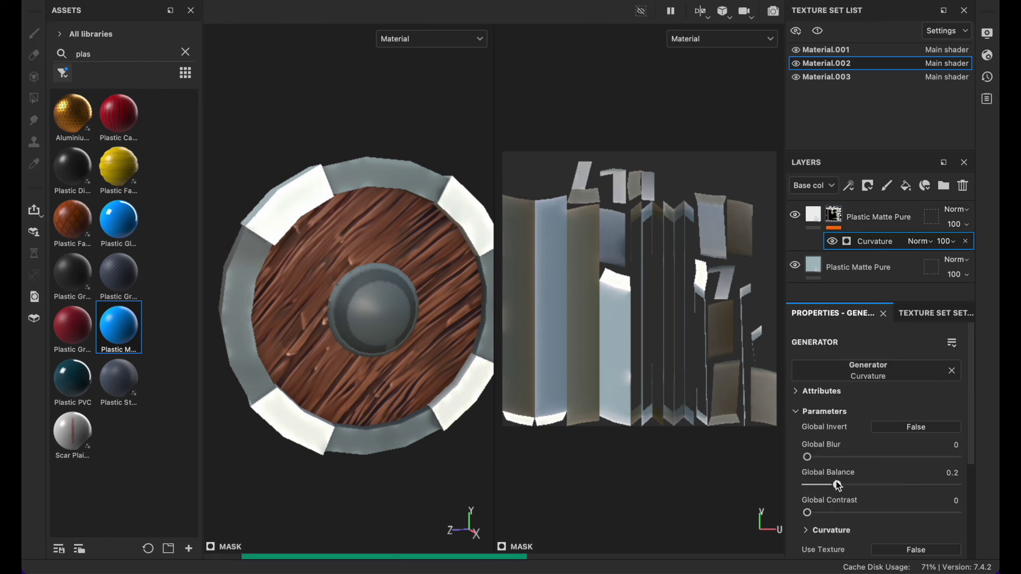
left_click_drag(854, 488, 866, 485)
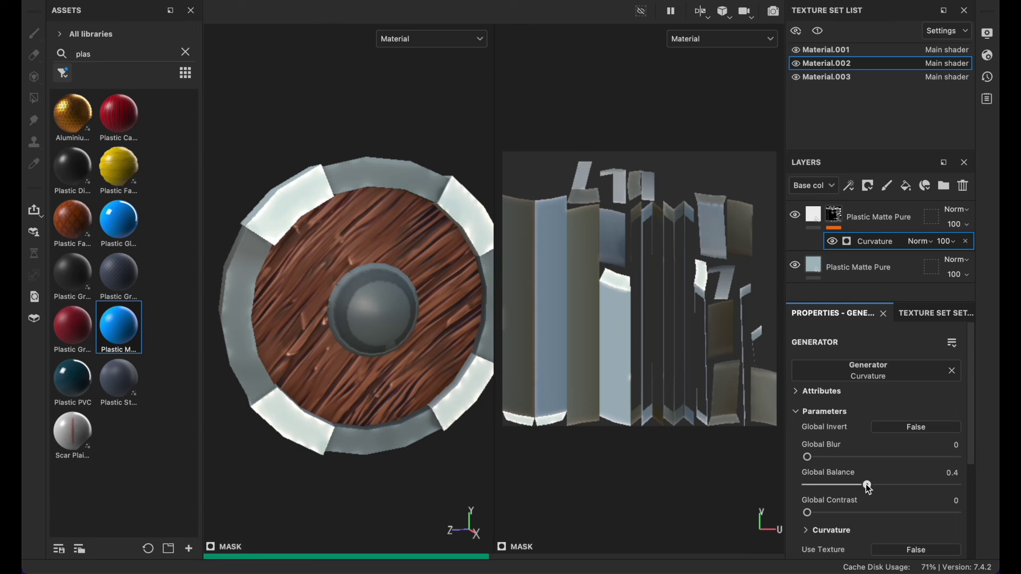
Step: Switch to Iray rendering, replace the environment background with a clear color and turn off the dome's ground
mouse_move(352, 249)
left_mouse_down("alt")
mouse_move(387, 256)
mouse_move(343, 247)
mouse_move(504, 231)
mouse_move(447, 244)
mouse_move(504, 300)
mouse_move(298, 266)
mouse_move(356, 161)
mouse_move(399, 182)
mouse_move(346, 244)
left_mouse_up("alt")
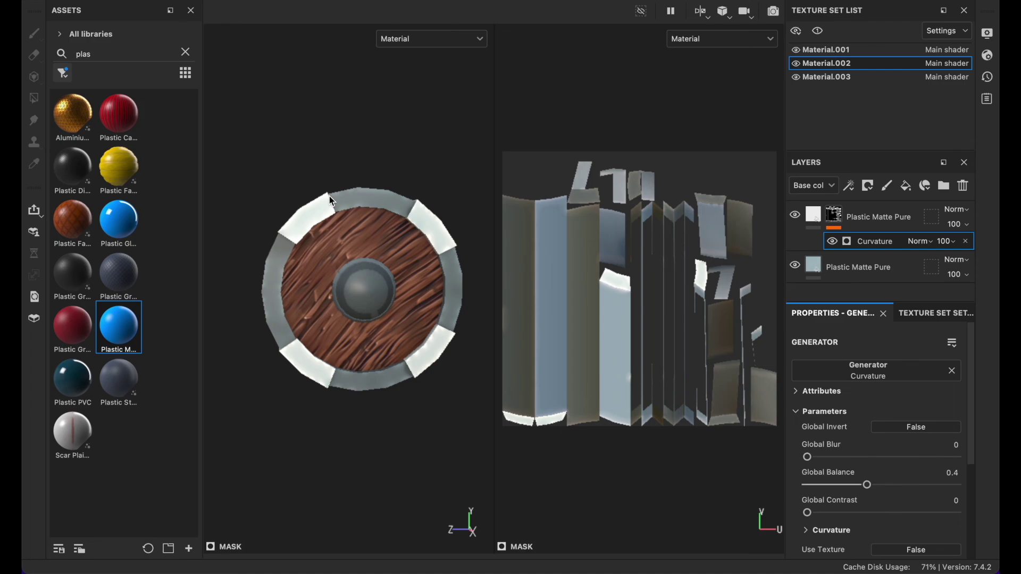
key("F10")
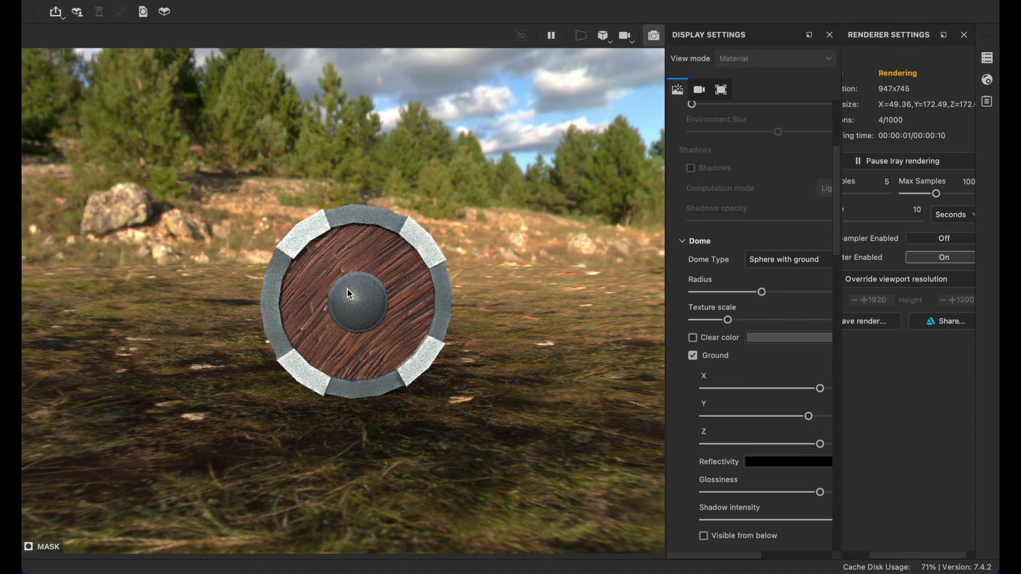
left_click_drag(370, 265, 348, 286, "alt")
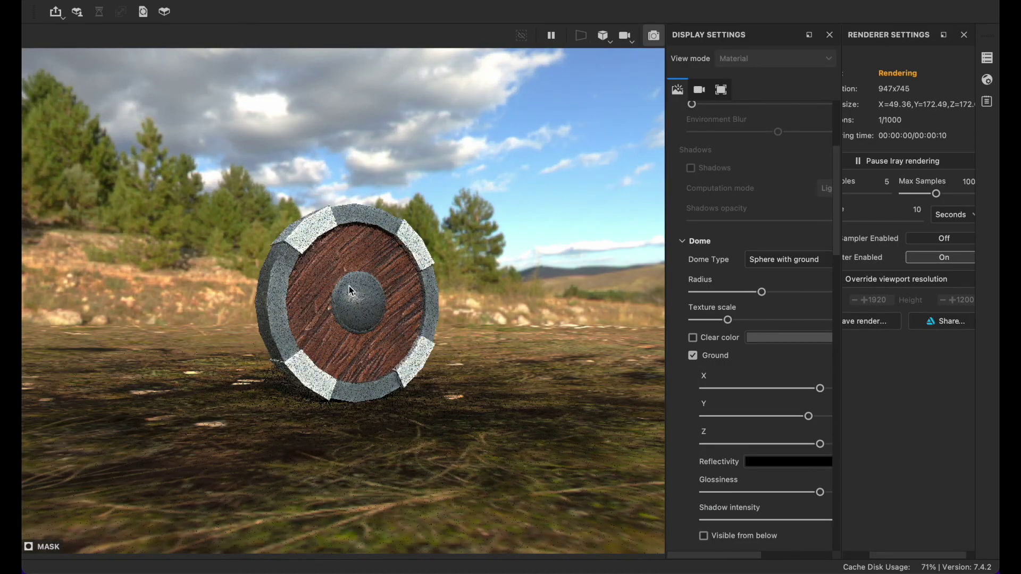
left_click(693, 337)
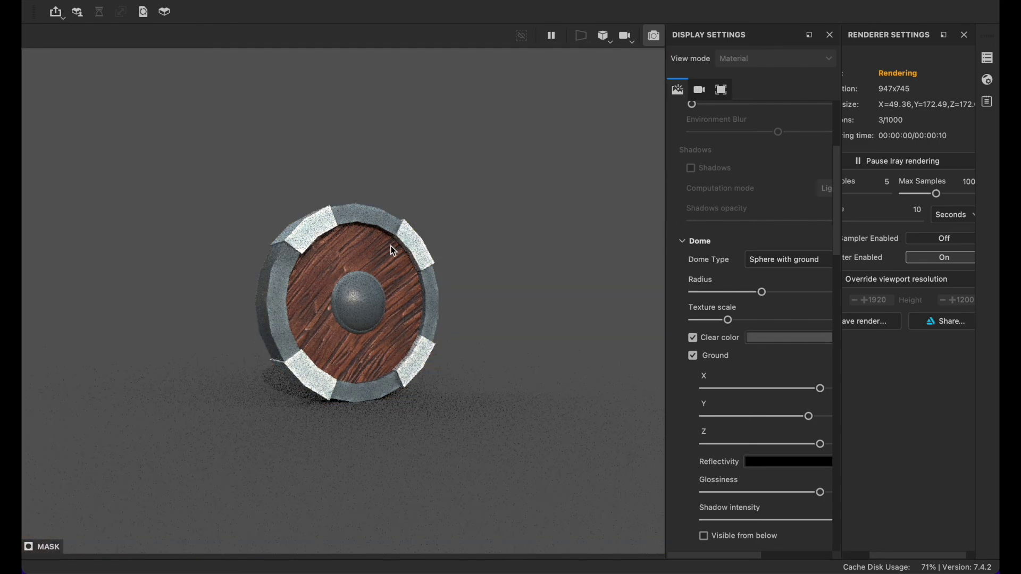
scroll(691, 436, "up", 2)
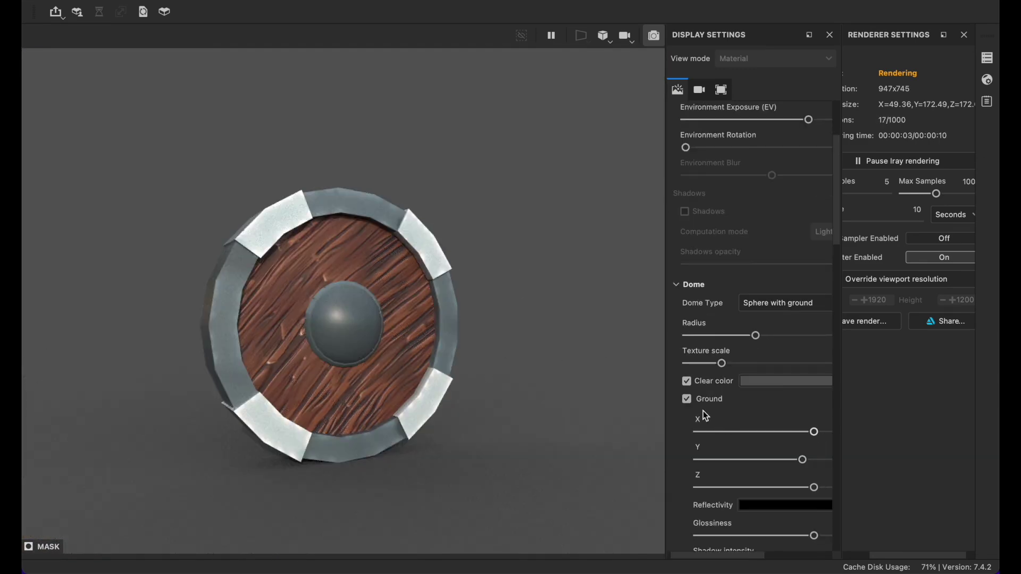
left_click(688, 402)
Step: Set the dome's clear color to a muted golden yellow, about C4AA62
left_click(789, 381)
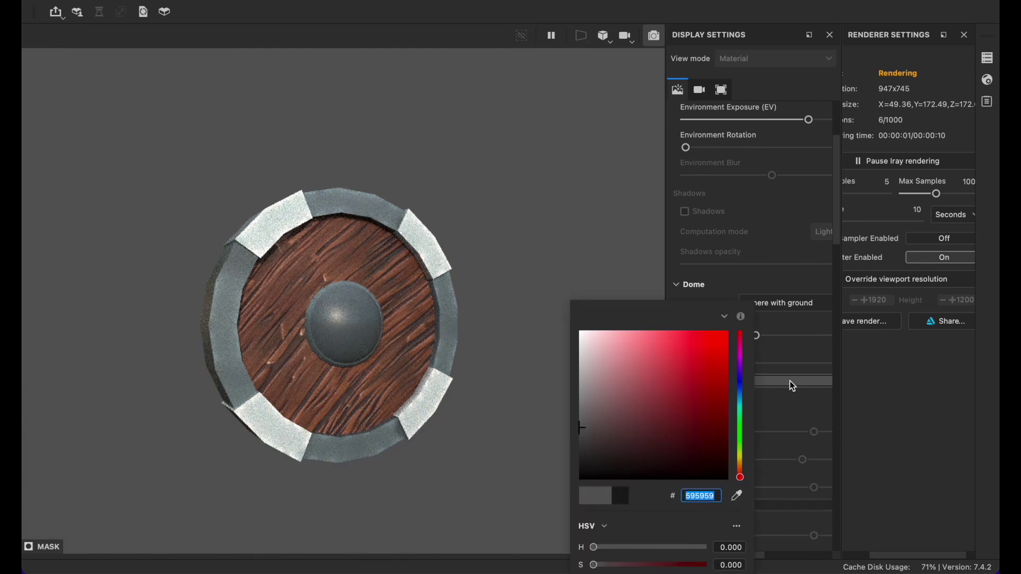
left_click(740, 458)
left_click(638, 397)
left_click_drag(637, 396, 651, 365)
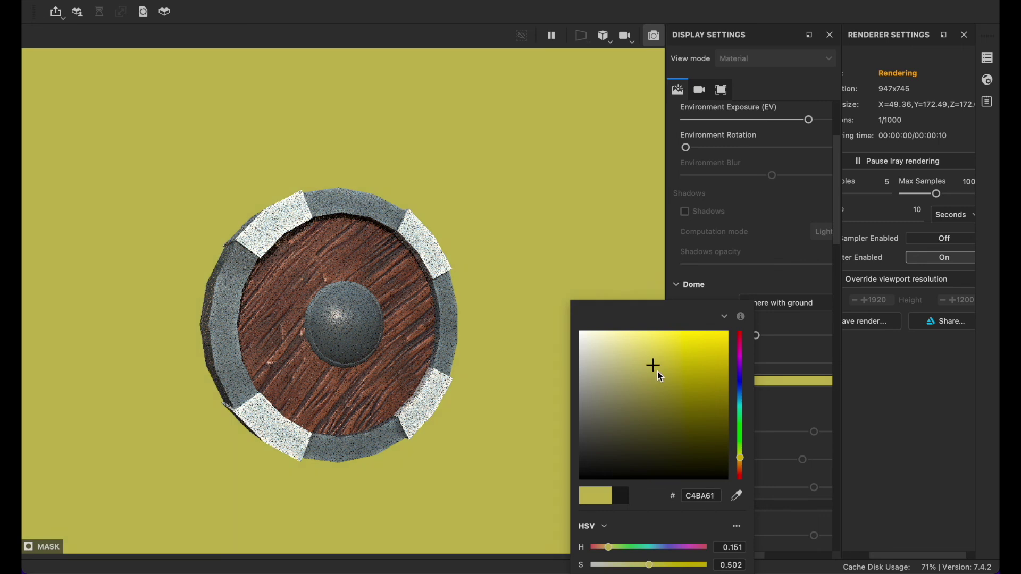
Step: Override the viewport resolution for the render with 1920 x 1080
left_click(950, 283)
left_click(957, 301)
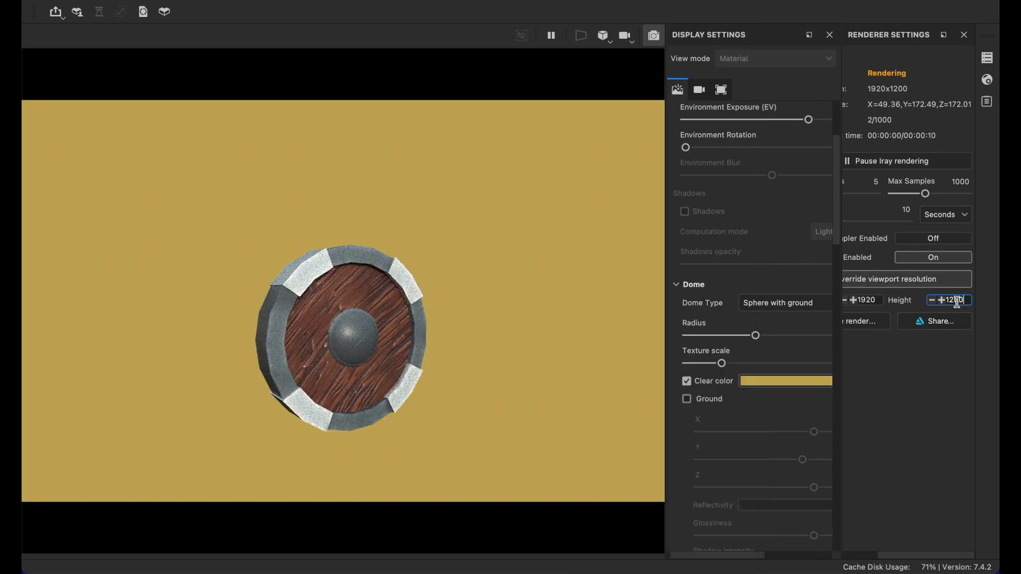
type("1080")
key("Return")
left_click_drag(291, 270, 351, 287, "alt")
Step: Fine-tune the clear color behind the shield to a golden yellow of about C5AA5E
left_click(822, 381)
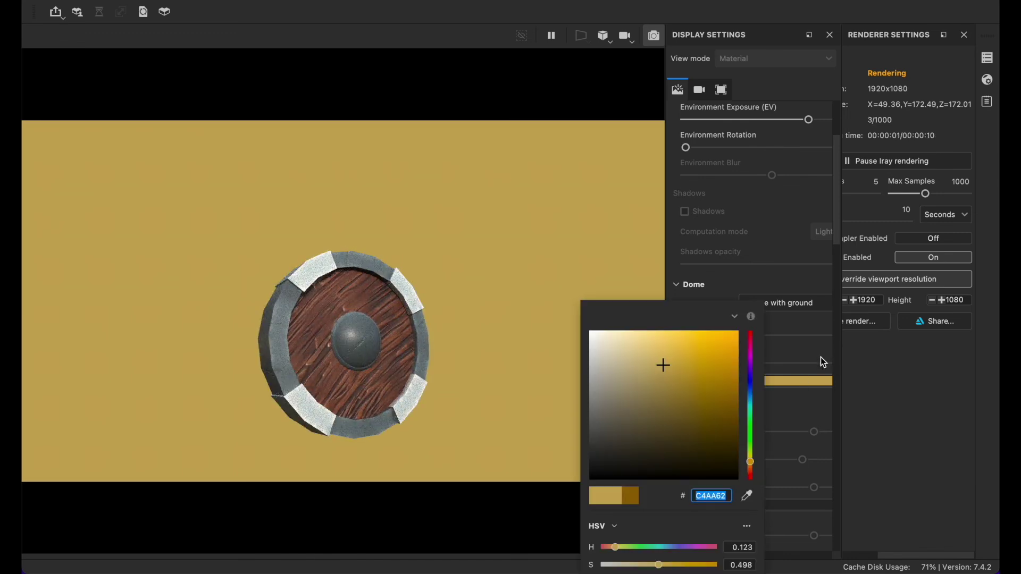
left_click(683, 375)
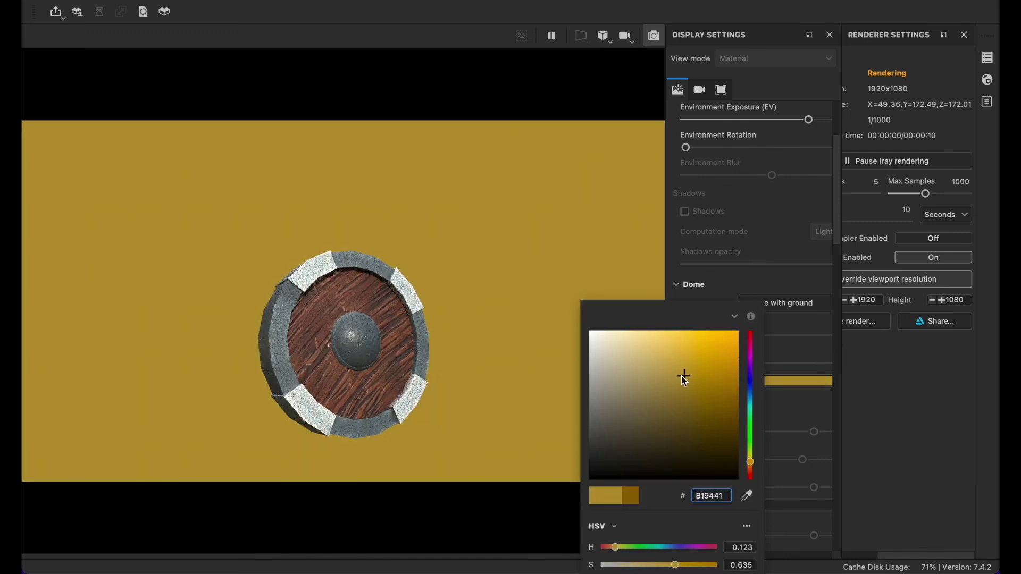
left_click_drag(680, 376, 667, 364)
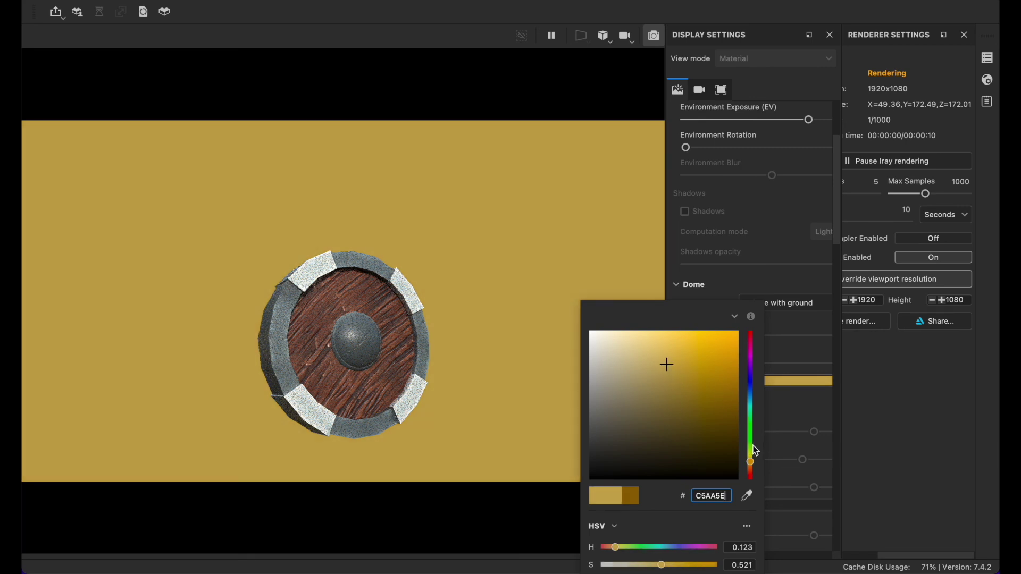
left_click(800, 406)
Step: Activate the camera's post effects, enable Vignette and increase its strength to darken the edges of the render
scroll(749, 410, "down", 10)
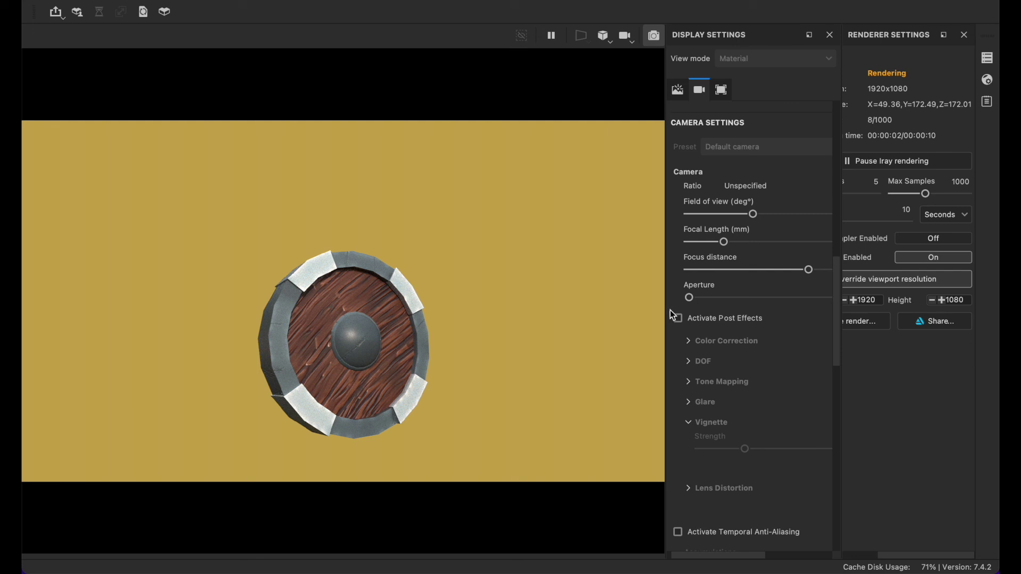
scroll(757, 386, "down", 1)
scroll(776, 393, "right", 5)
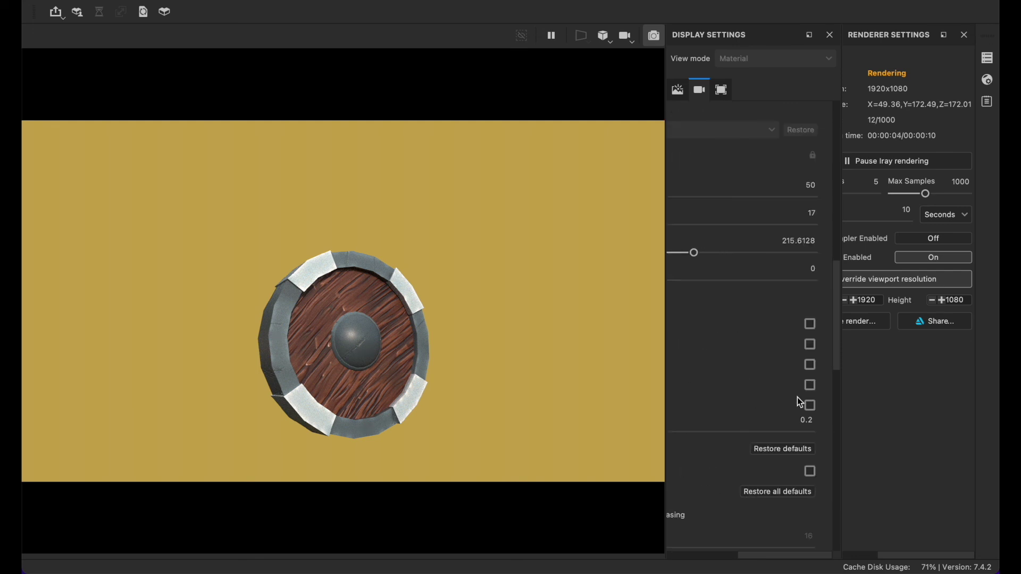
left_click(809, 405)
scroll(743, 371, "down", 1)
scroll(743, 372, "left", 4)
left_click_drag(684, 417, 741, 408)
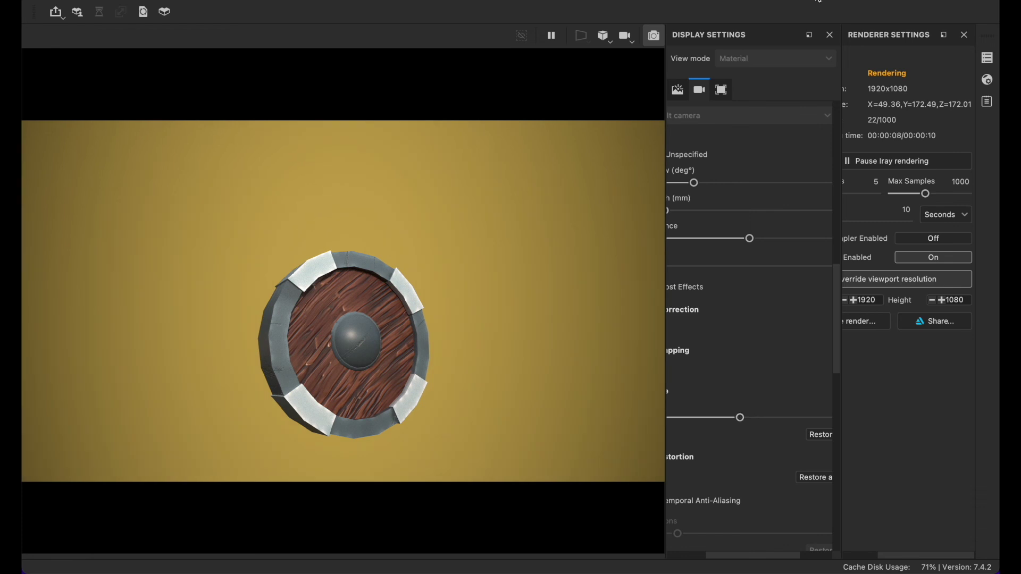